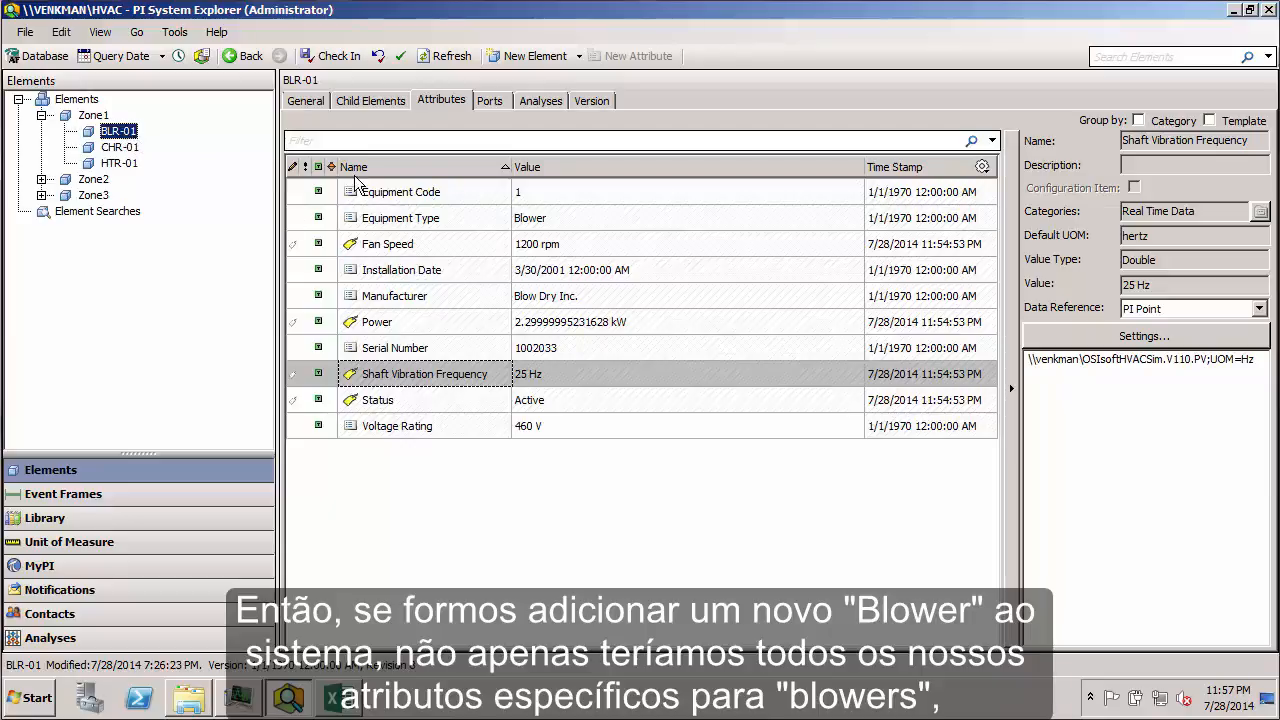
# Examine the PI Point reference string of the Fan Speed attribute on element BLR-01
pyautogui.moveTo(332, 168); pyautogui.dragTo(658, 472)
pyautogui.press('Escape')
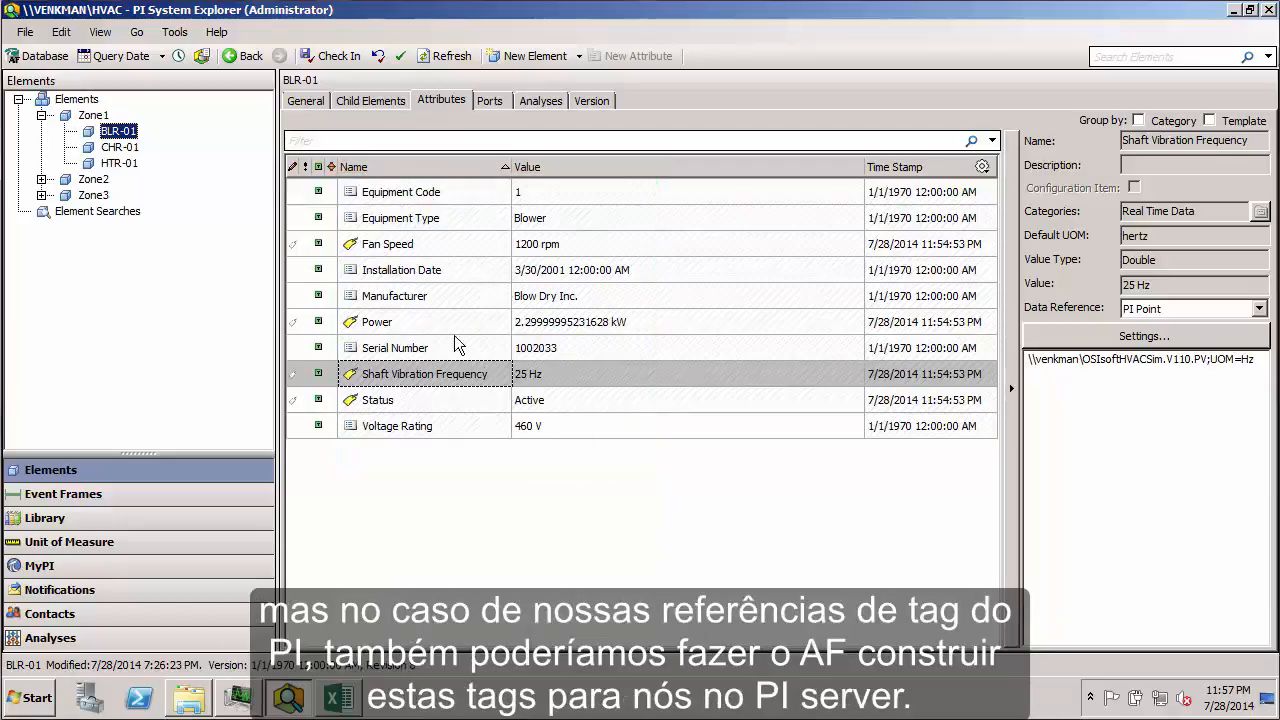
pyautogui.click(404, 248)
pyautogui.moveTo(1068, 393)
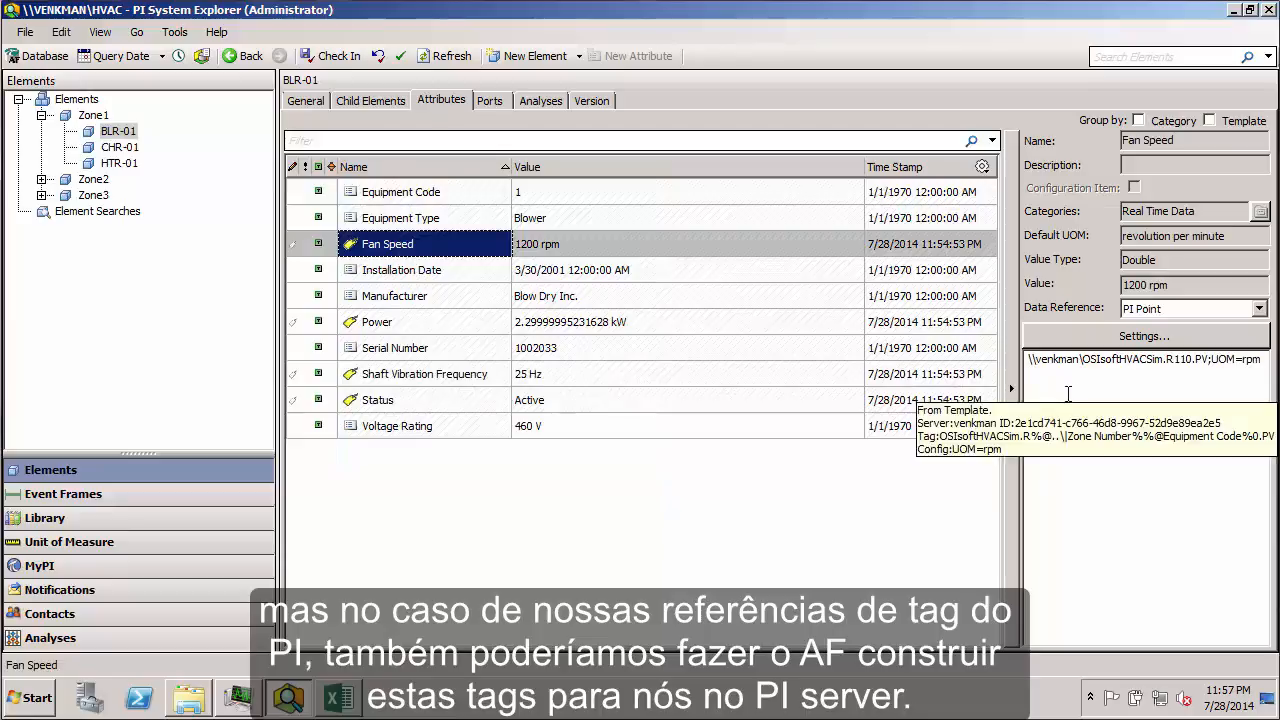
pyautogui.moveTo(1024, 350); pyautogui.dragTo(1266, 370)
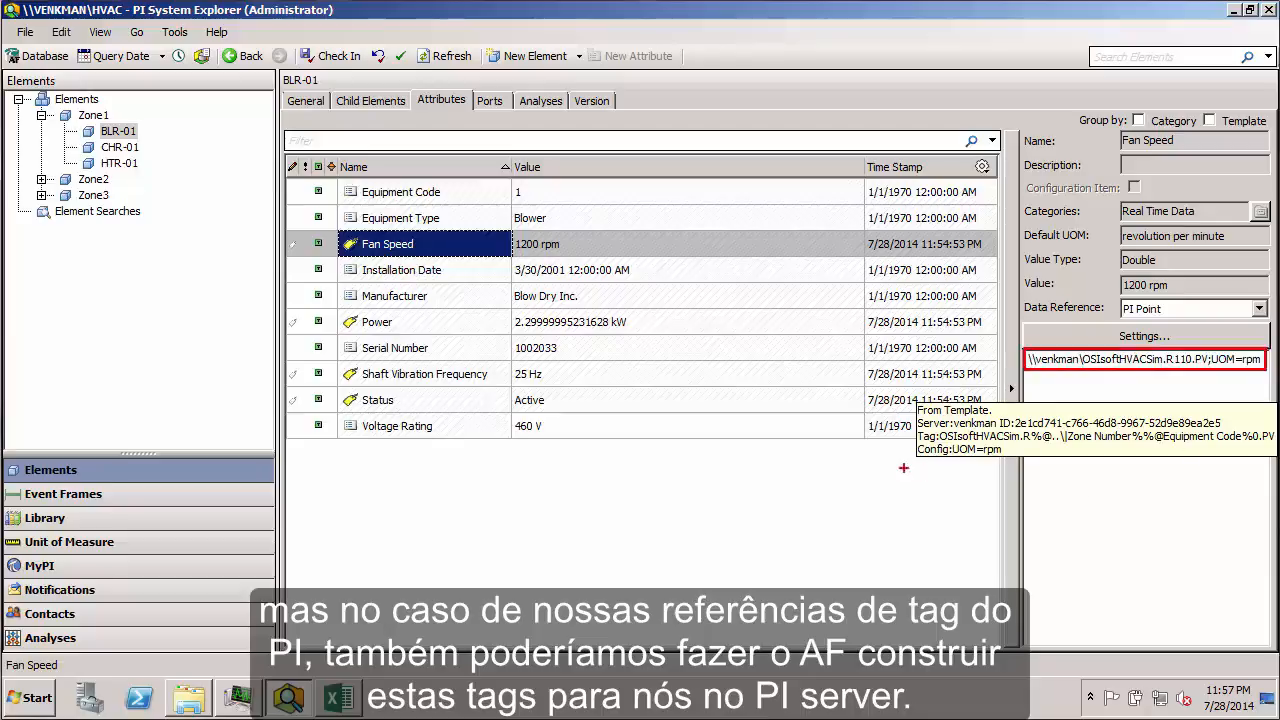
pyautogui.press('Escape')
# Go to the library's Equipment Template and examine the tag naming and unit string of its Power attribute
pyautogui.click(130, 520)
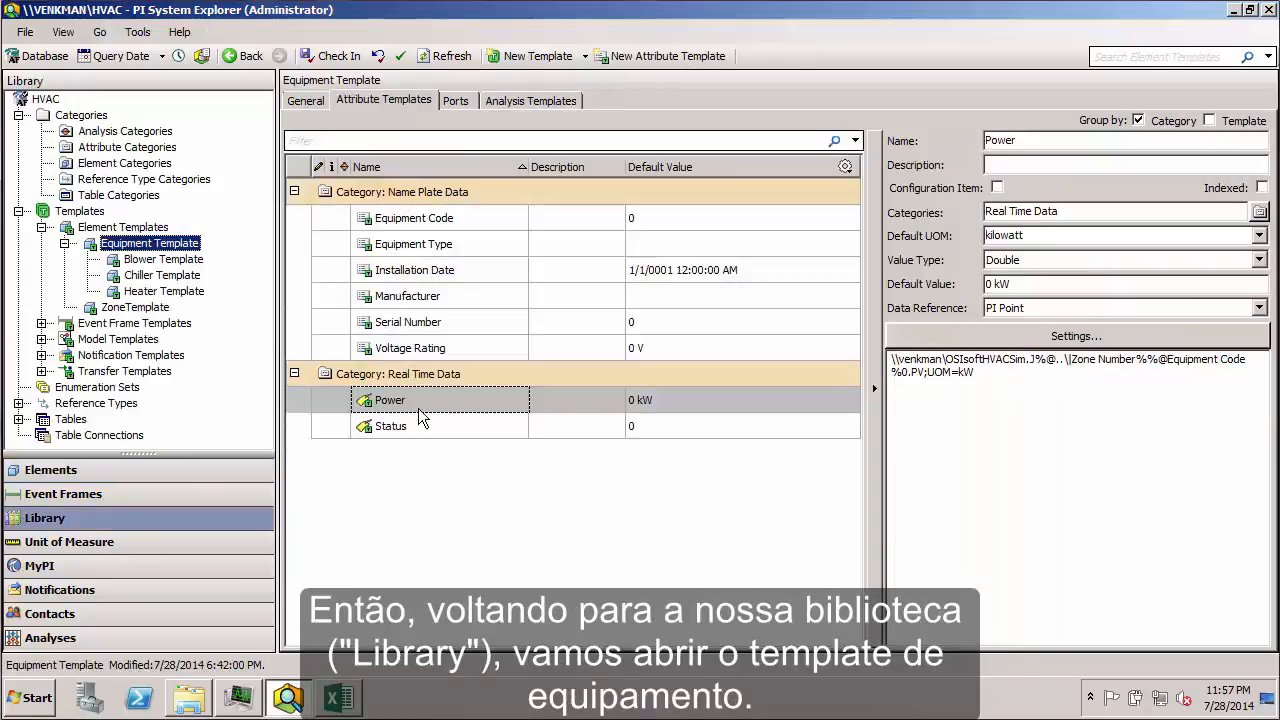
pyautogui.hotkey('ctrl', '2')
pyautogui.moveTo(205, 243); pyautogui.dragTo(259, 225)
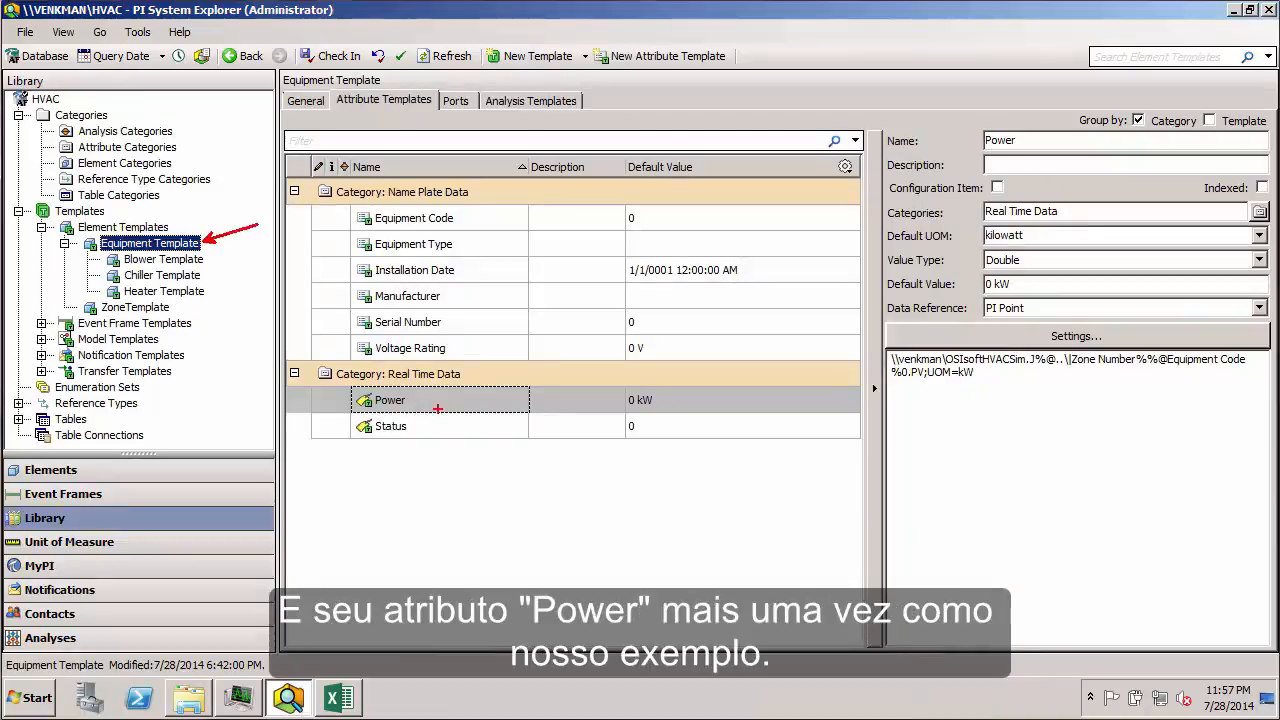
pyautogui.moveTo(431, 399); pyautogui.dragTo(512, 368)
pyautogui.press('Escape')
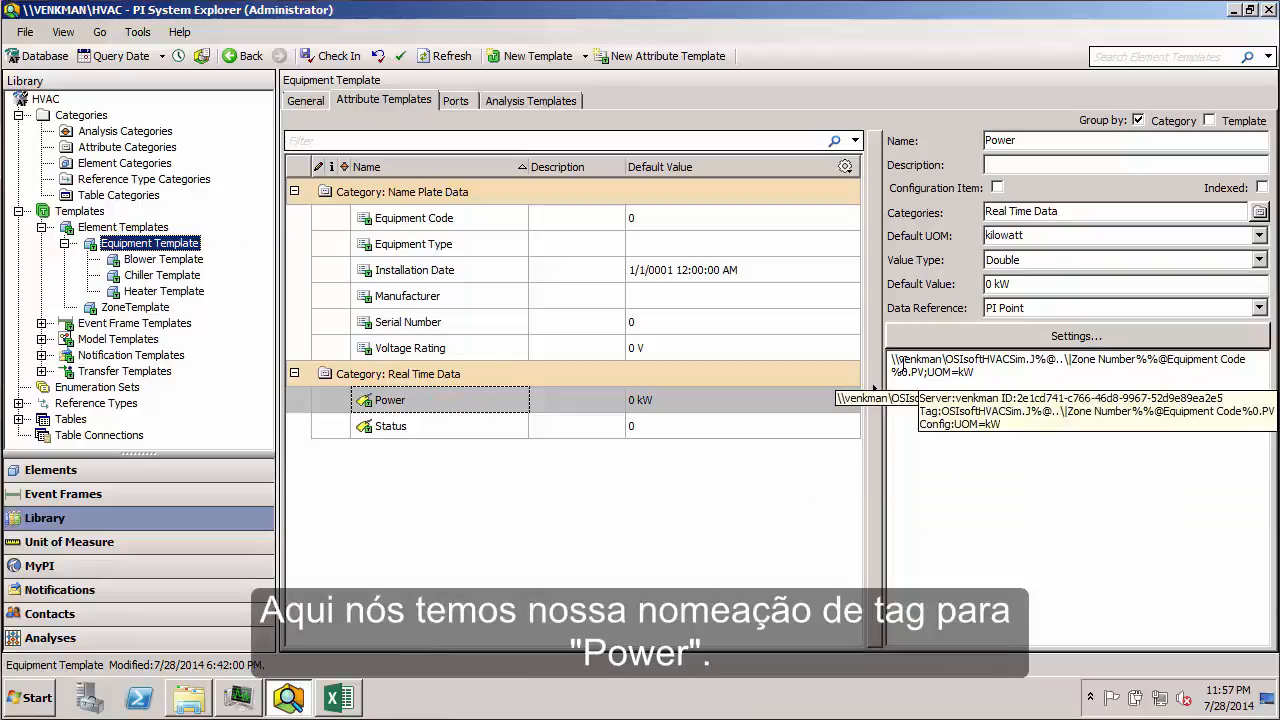
pyautogui.moveTo(892, 358); pyautogui.dragTo(975, 372)
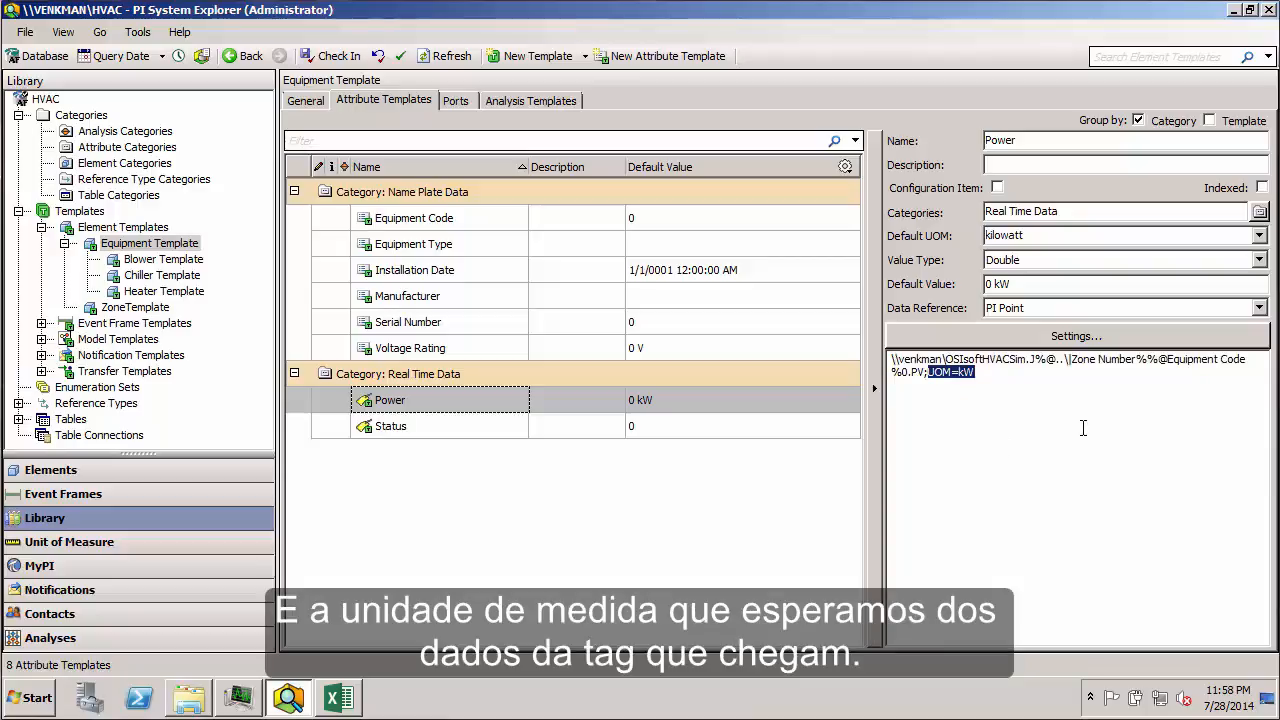
# Enable tag creation in the Power attribute's PI Point data reference and open the tag creation settings
pyautogui.click(1064, 340)
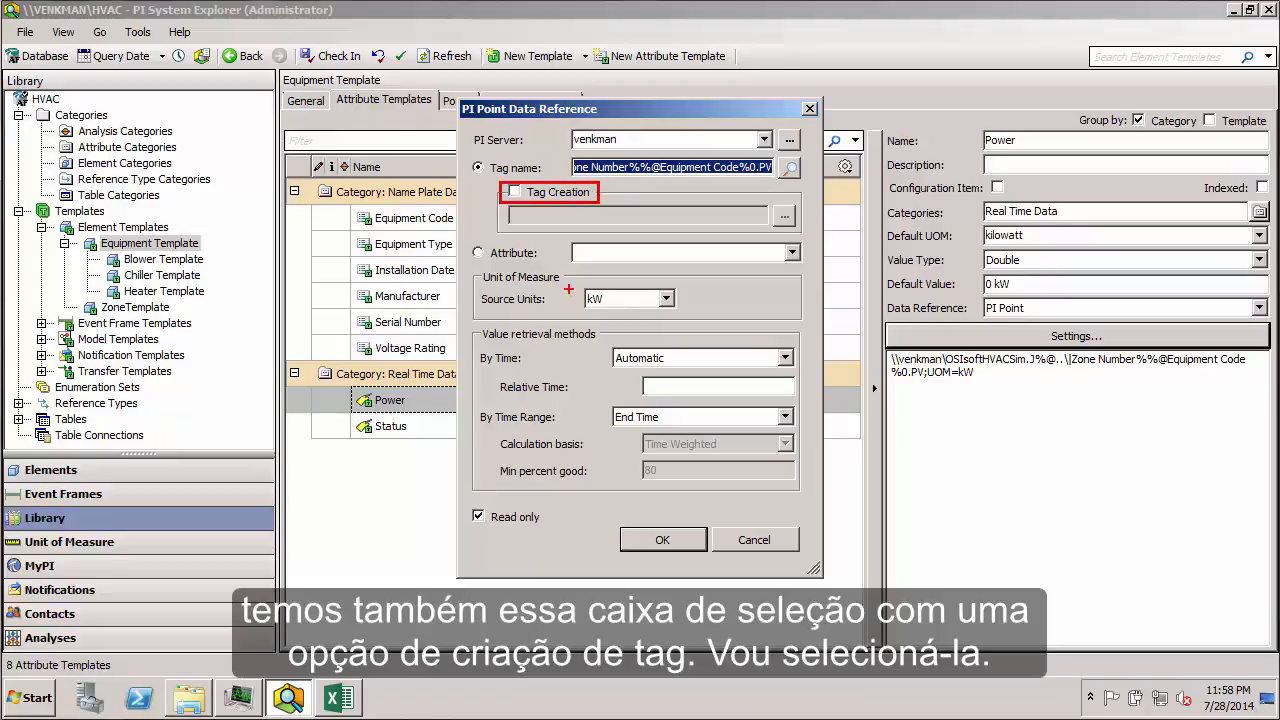
pyautogui.click(514, 191)
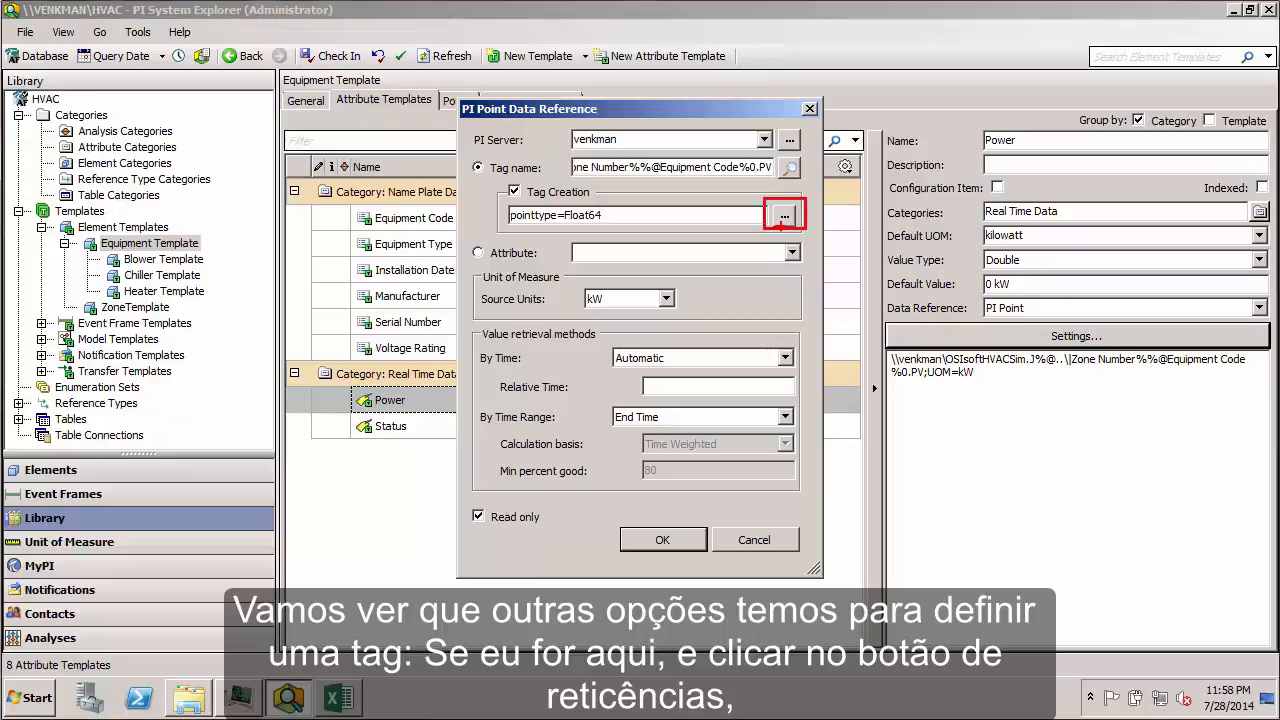
pyautogui.click(784, 215)
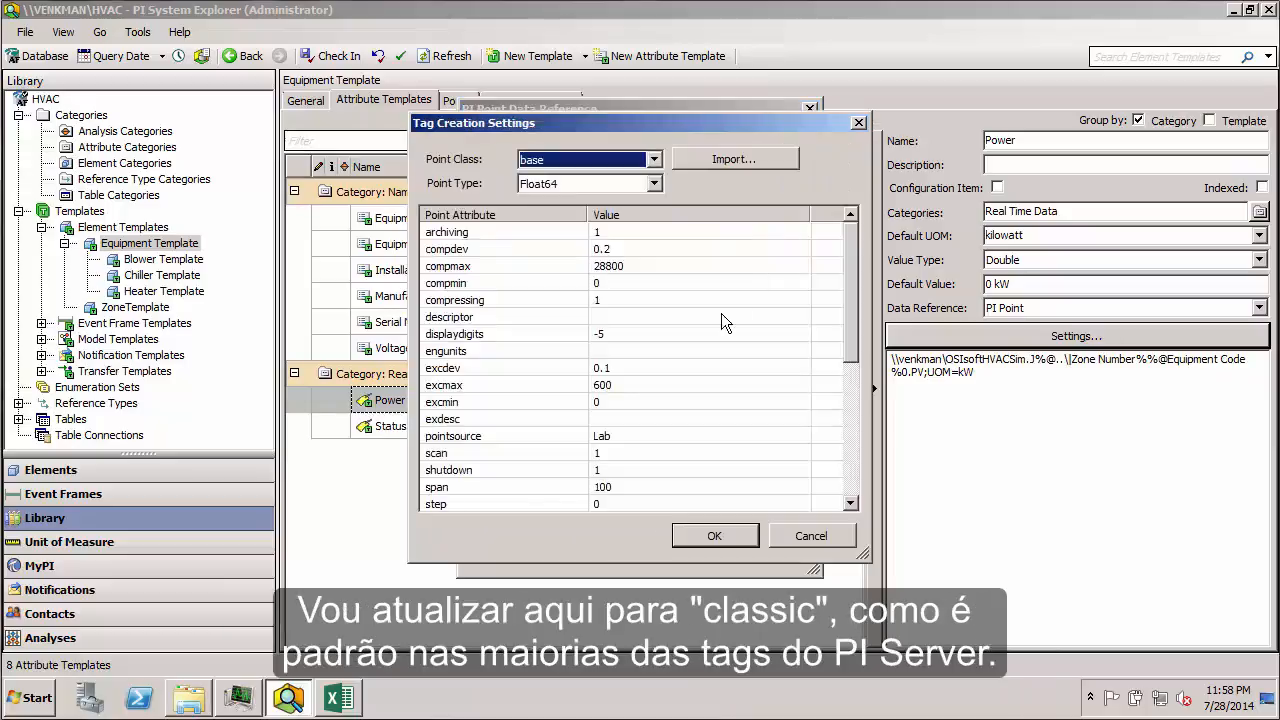
# Set the tag's point class to classic and its point type to Float32
pyautogui.click(655, 160)
pyautogui.click(624, 204)
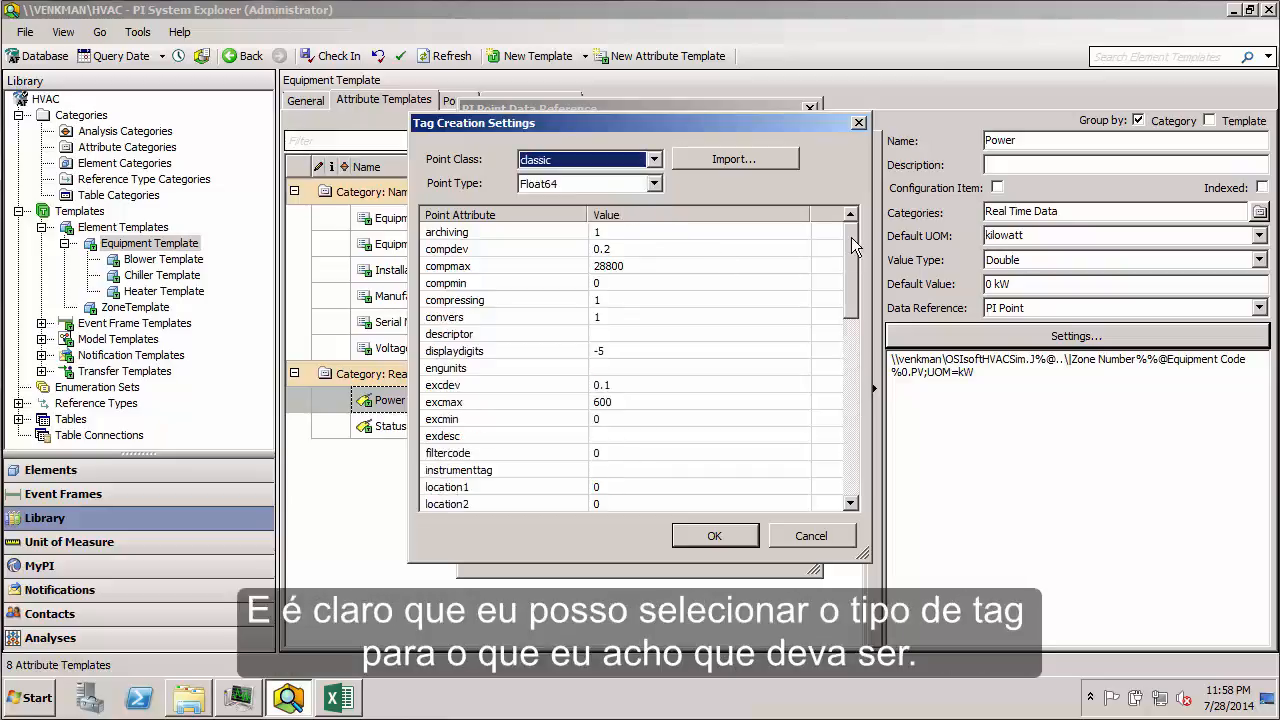
pyautogui.click(654, 184)
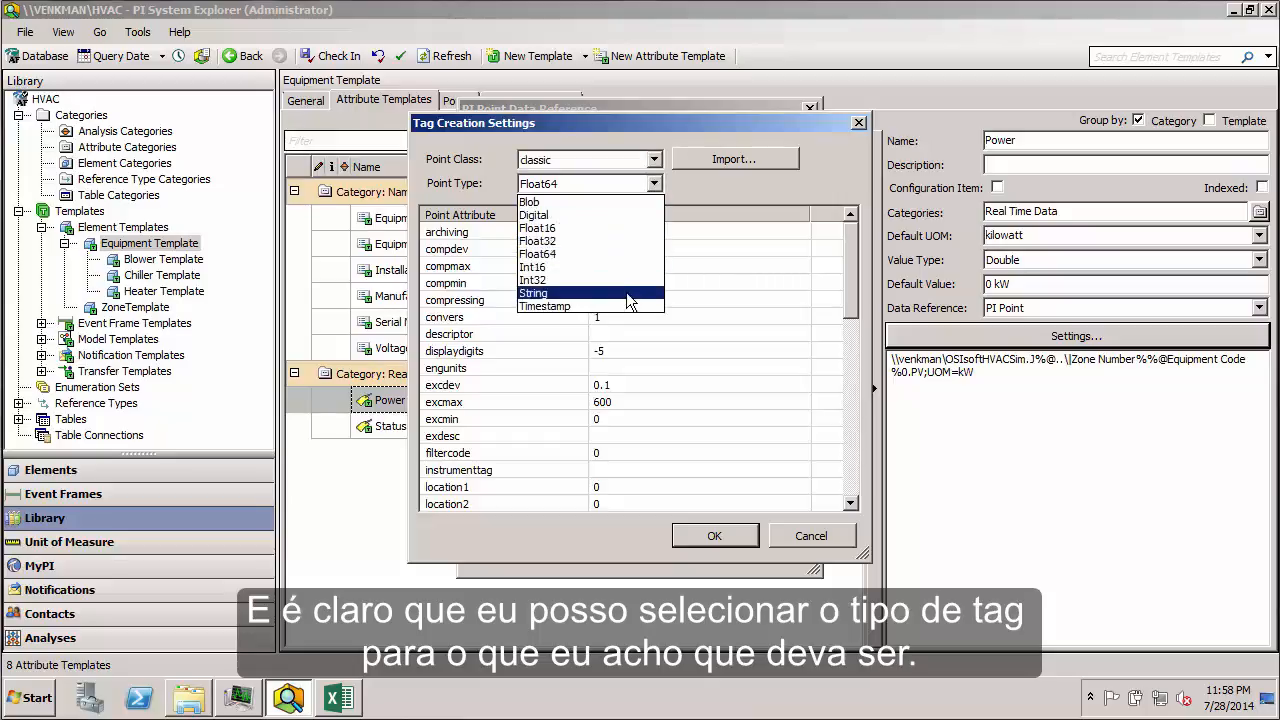
pyautogui.click(623, 240)
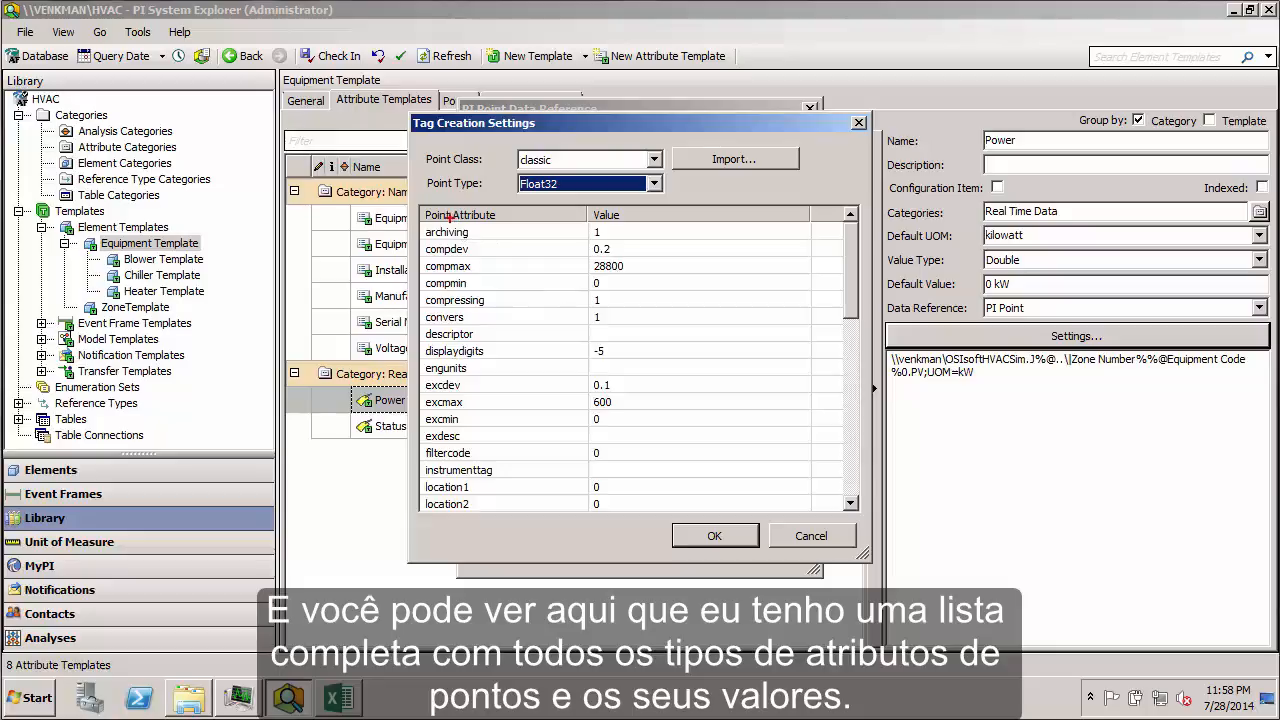
# Examine the point attribute list, including the compression, exception, descriptor, engineering units, location code and point source entries
pyautogui.moveTo(420, 201); pyautogui.dragTo(507, 227)
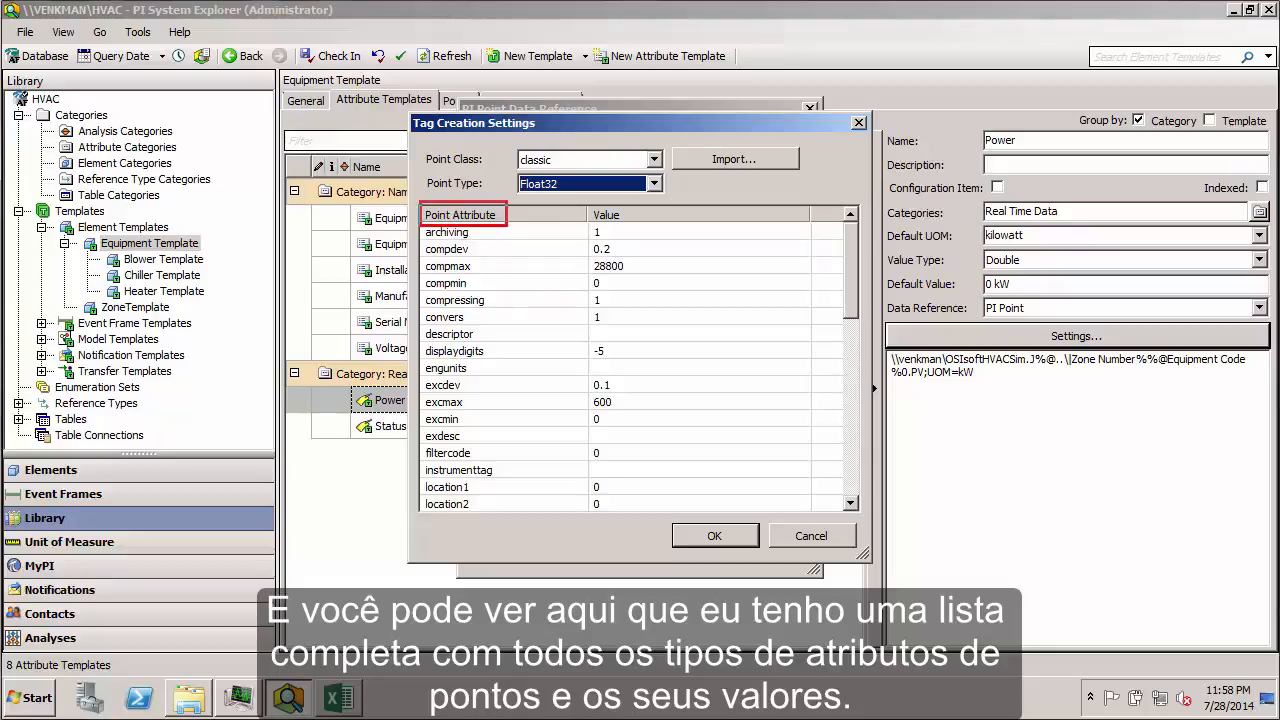
pyautogui.moveTo(580, 204); pyautogui.dragTo(631, 226)
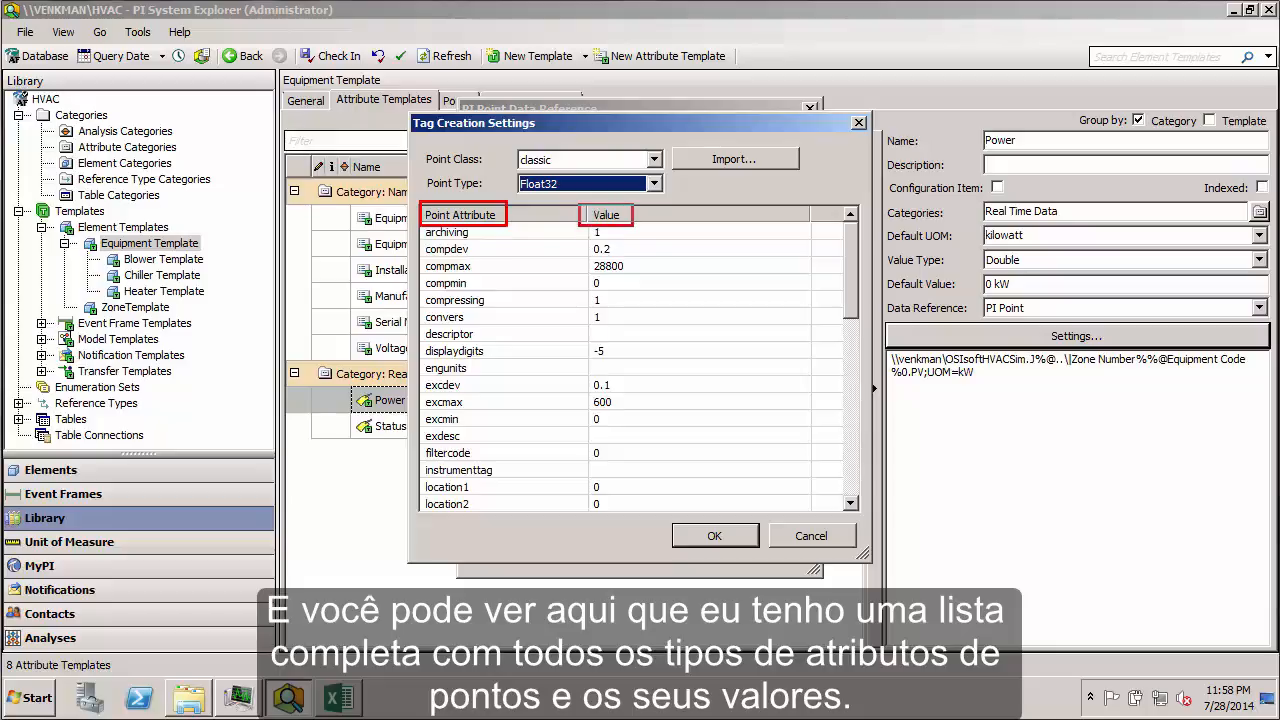
pyautogui.press('Escape')
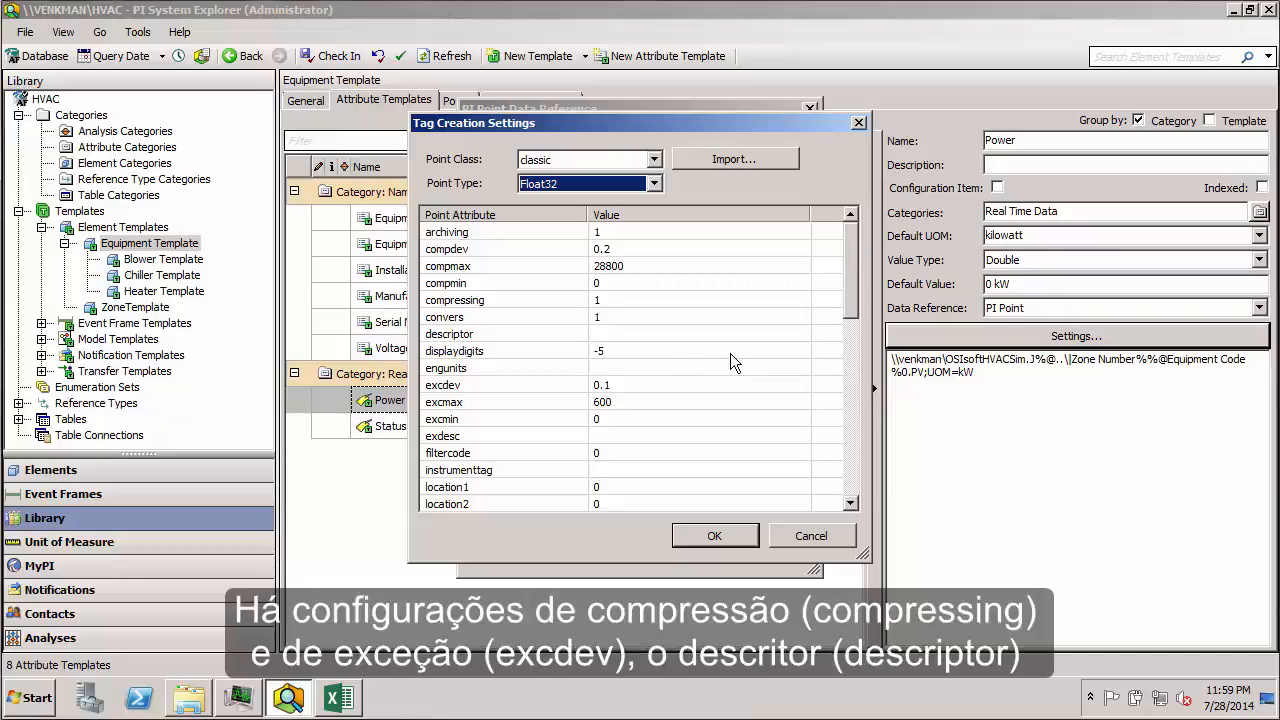
pyautogui.click(481, 252)
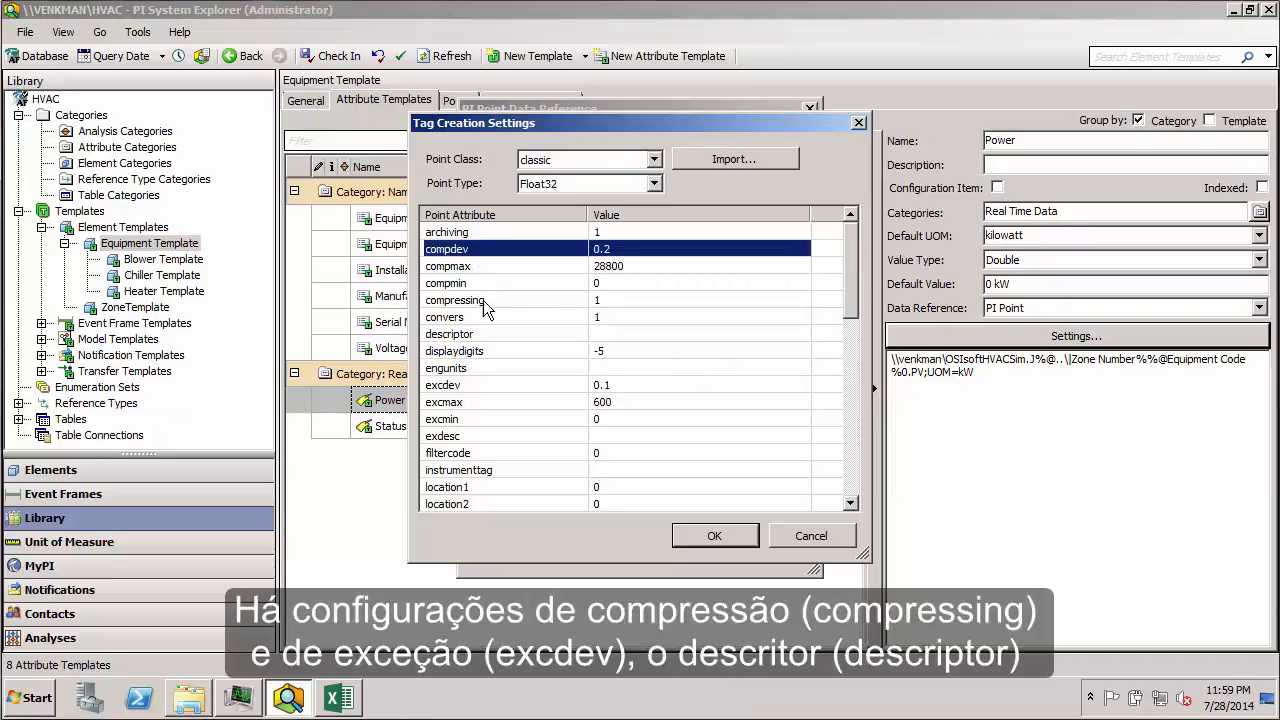
pyautogui.click(481, 385)
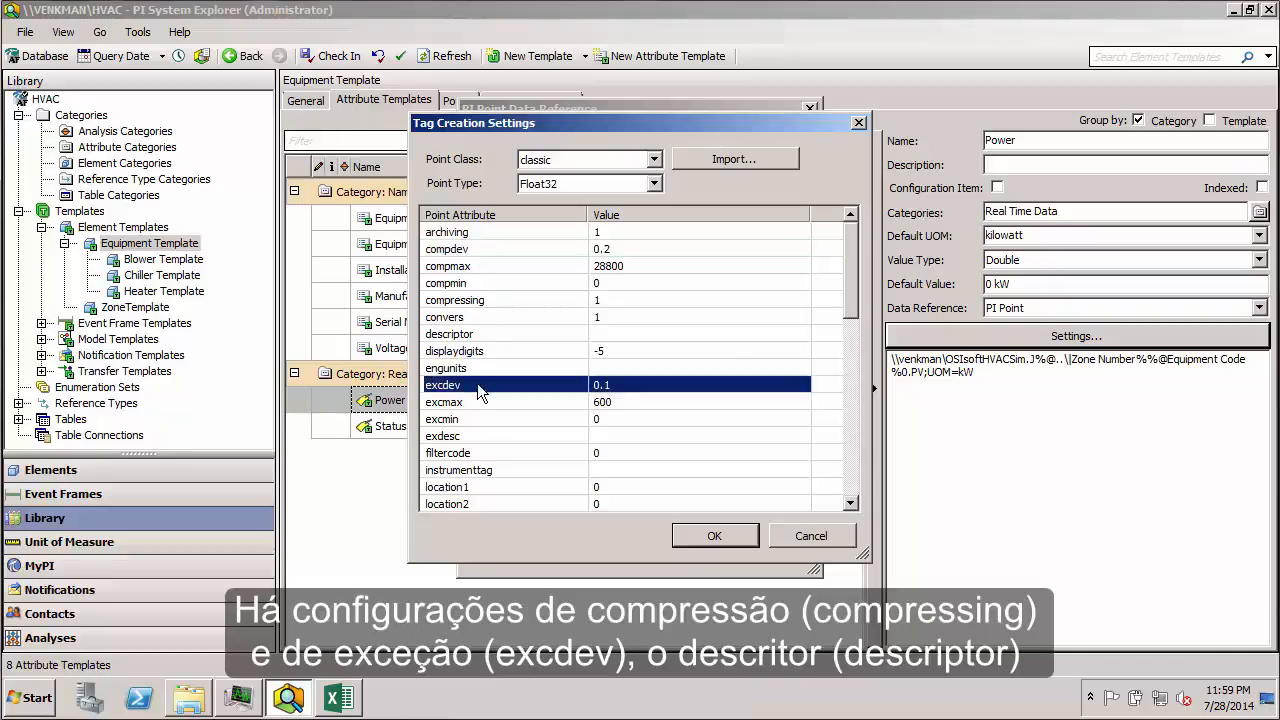
pyautogui.click(564, 336)
pyautogui.click(558, 367)
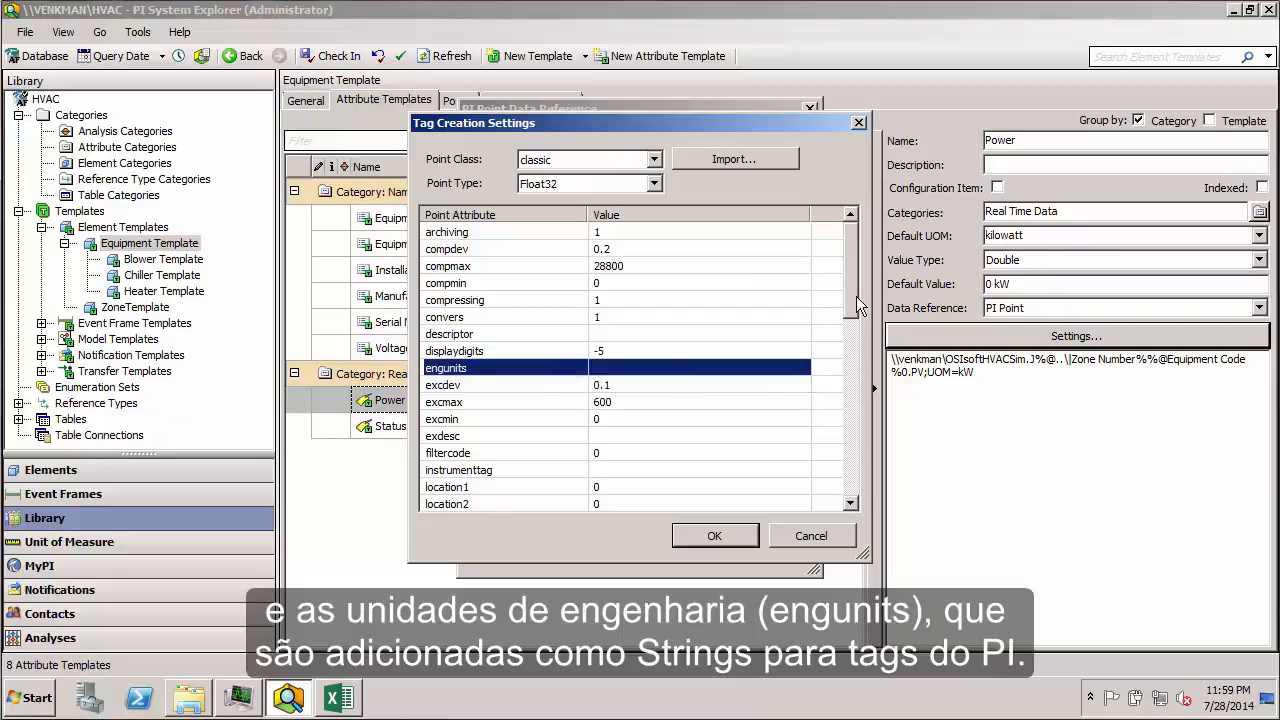
pyautogui.moveTo(850, 259); pyautogui.dragTo(855, 345)
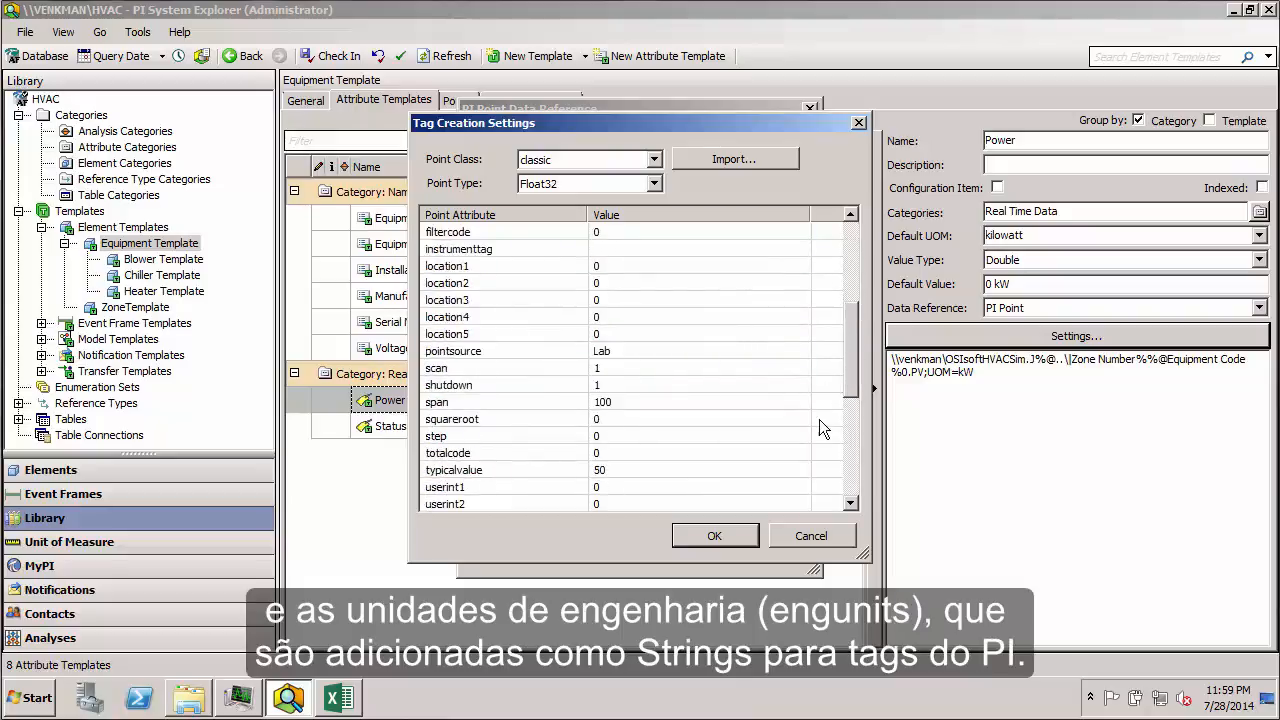
pyautogui.click(467, 271)
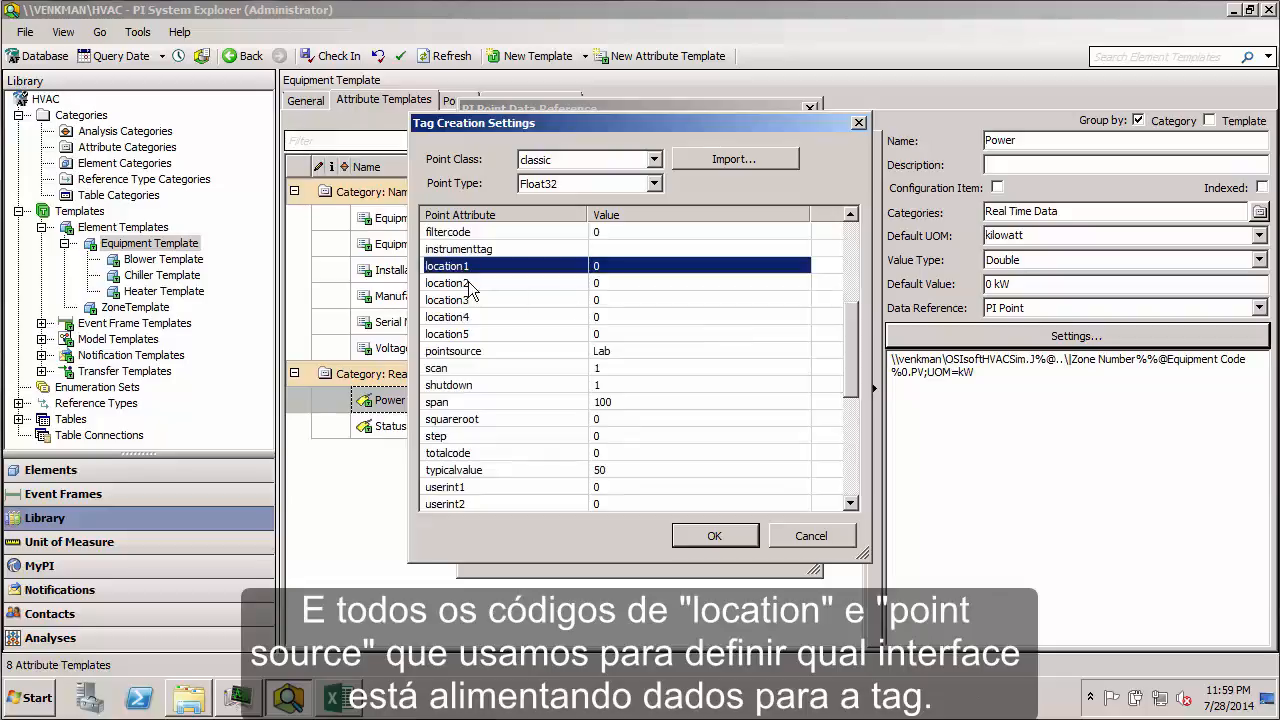
pyautogui.click(467, 303)
pyautogui.click(472, 317)
pyautogui.click(484, 356)
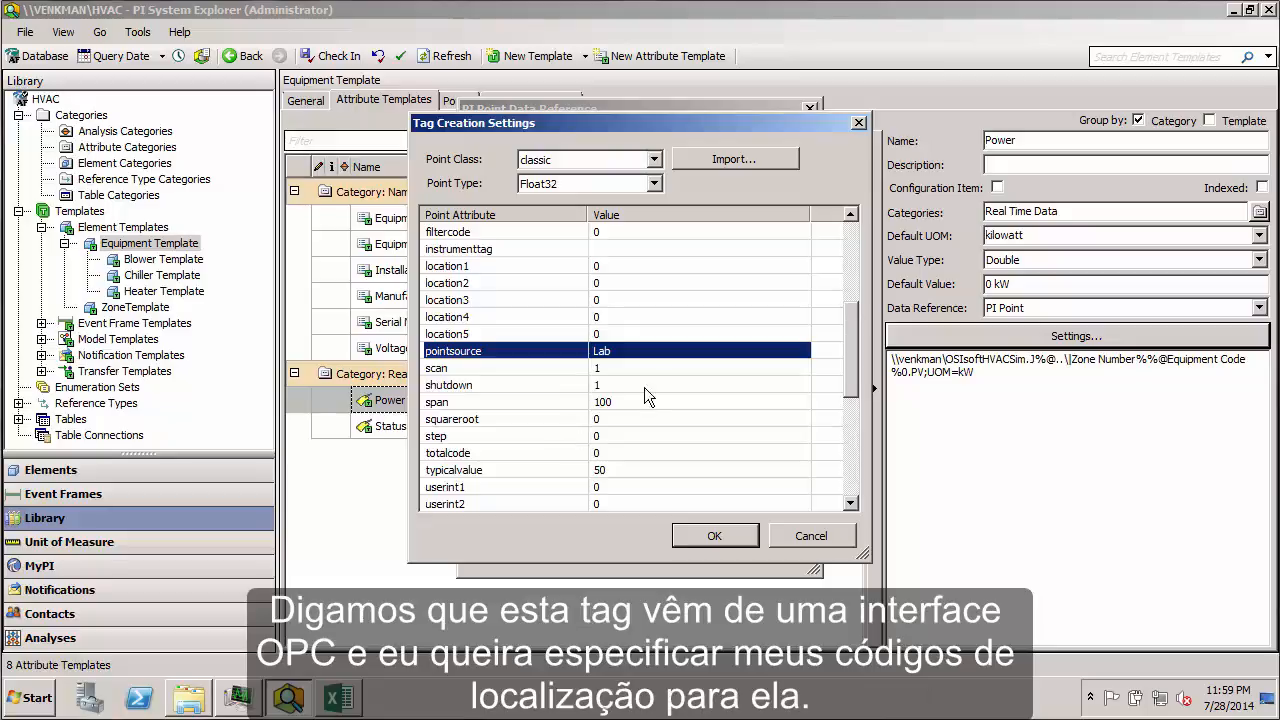
# Set pointsource to OPC and the location1, location3 and location4 codes to 1
pyautogui.click(634, 349)
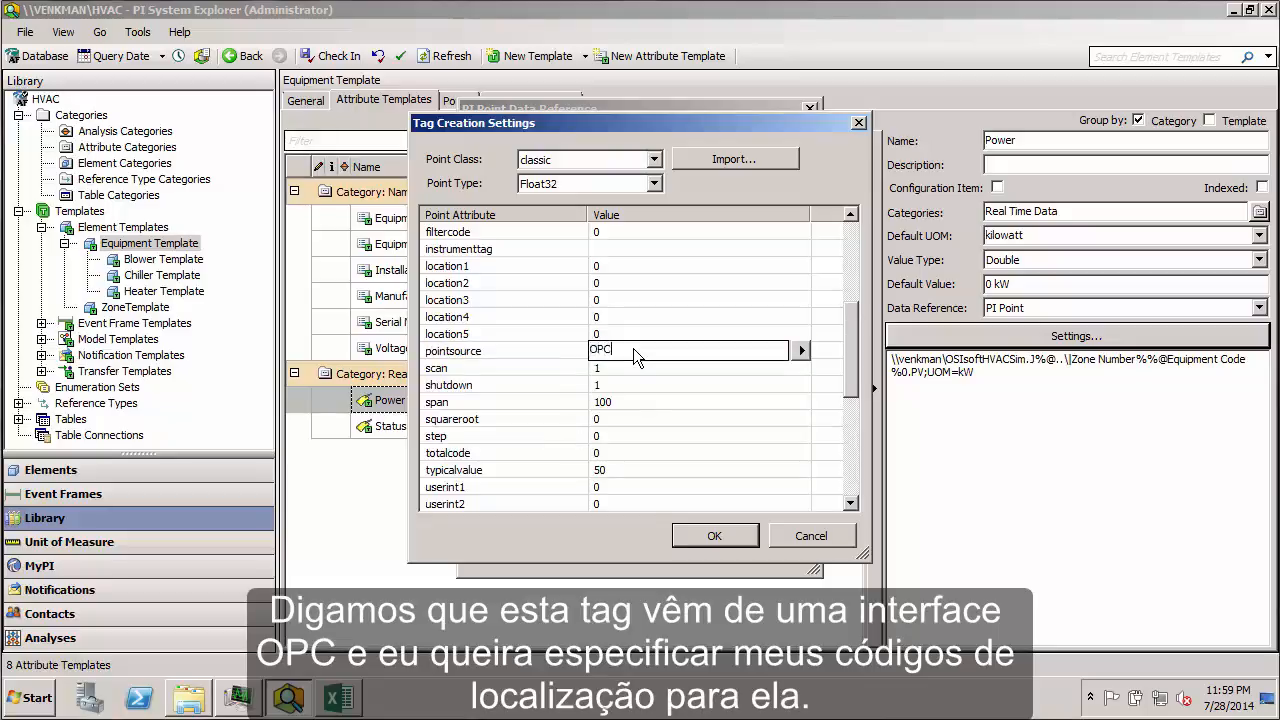
pyautogui.press('Return')
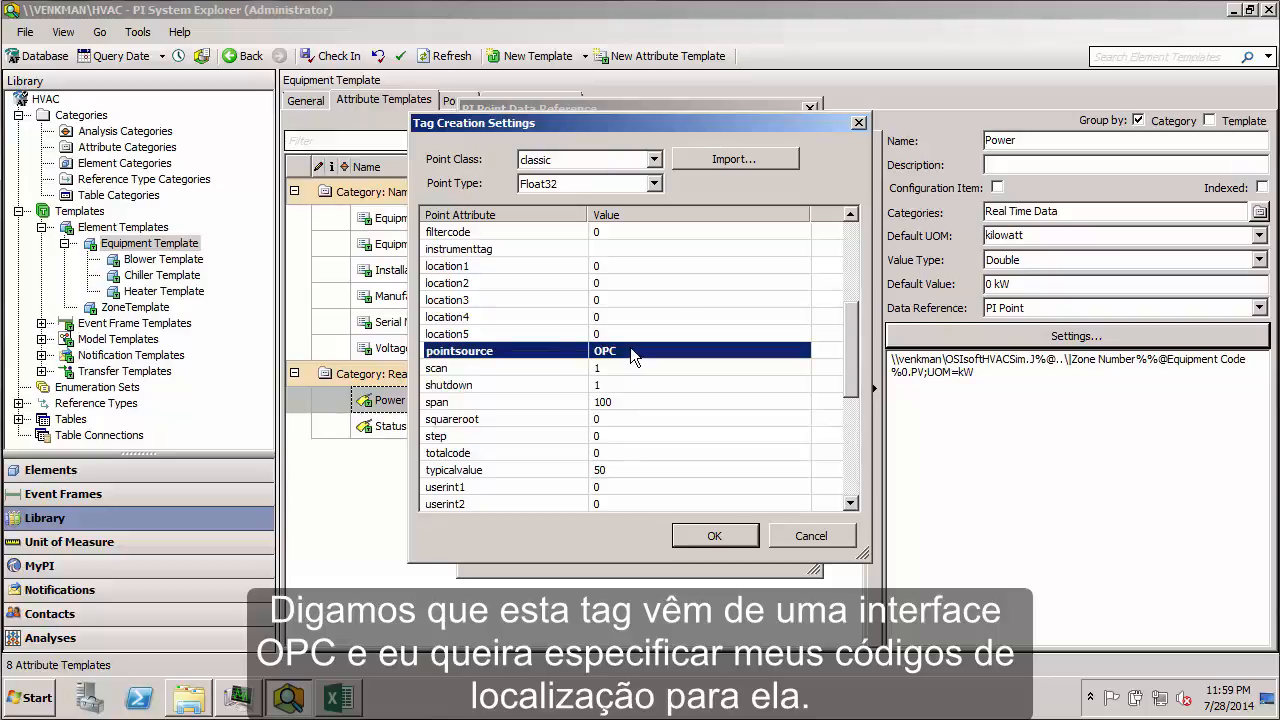
pyautogui.click(623, 264)
pyautogui.write('1')
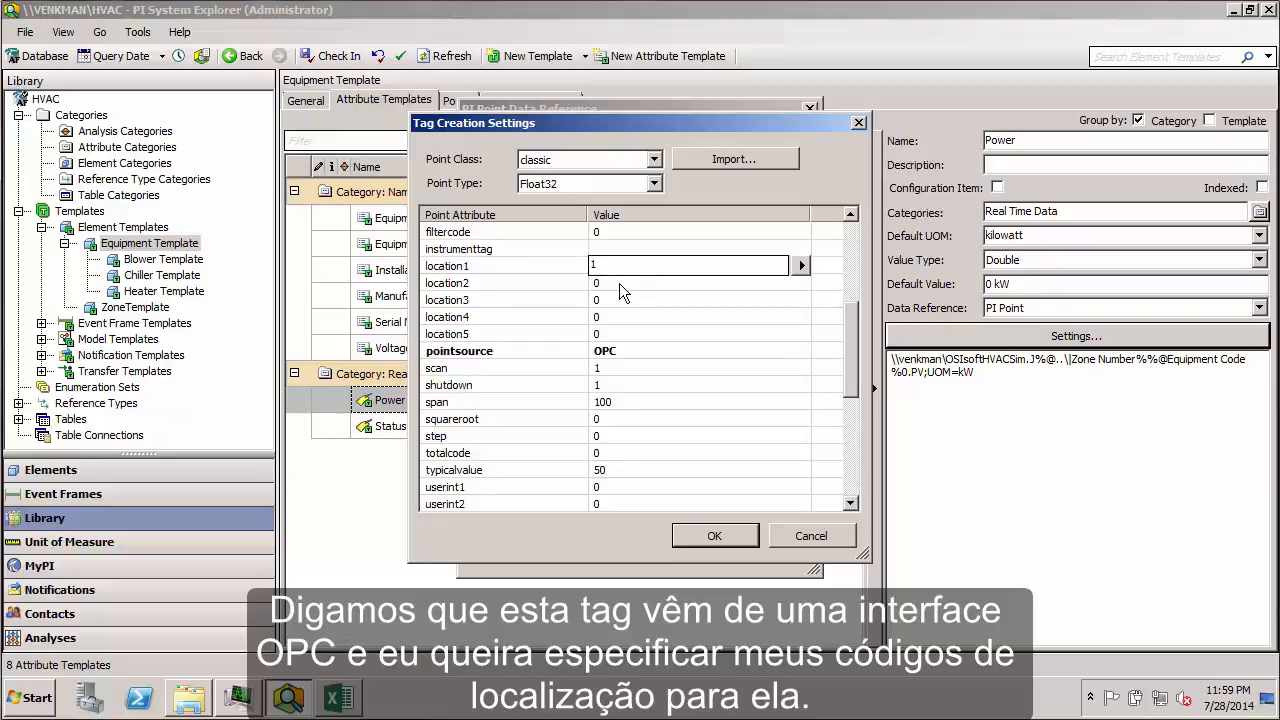
pyautogui.click(619, 298)
pyautogui.write('1')
pyautogui.click(622, 318)
pyautogui.write('1')
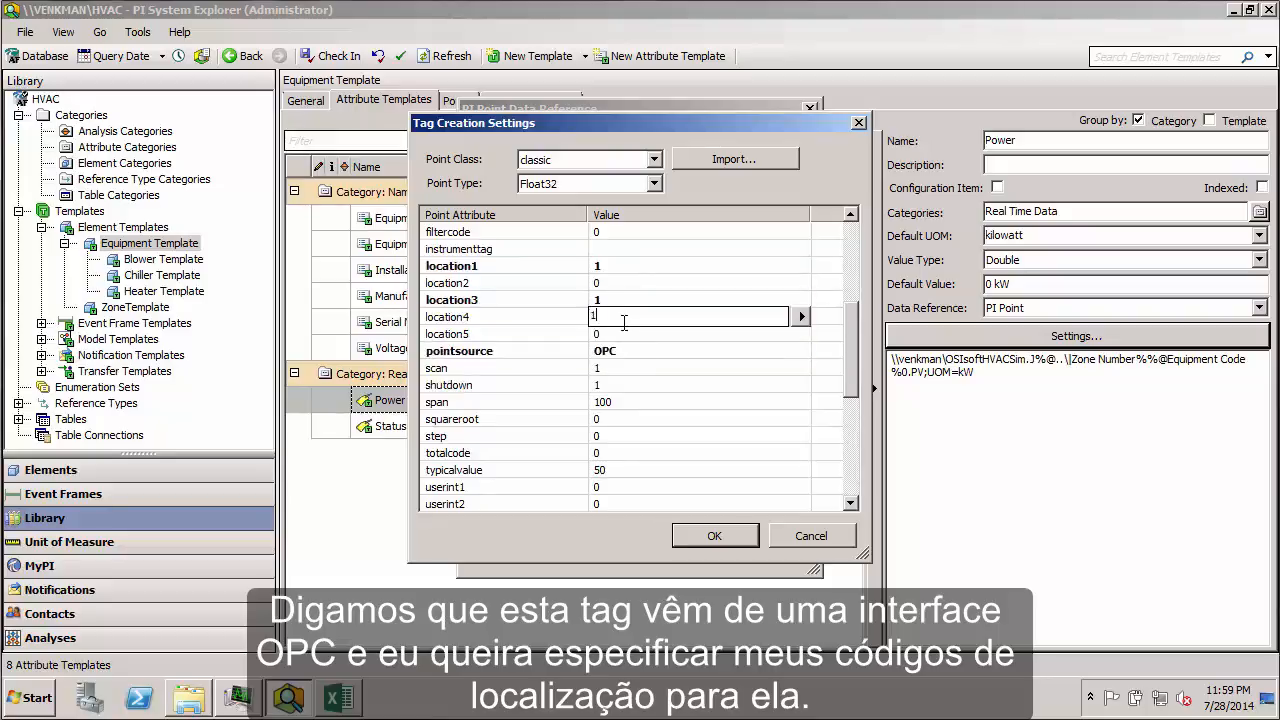
pyautogui.click(647, 350)
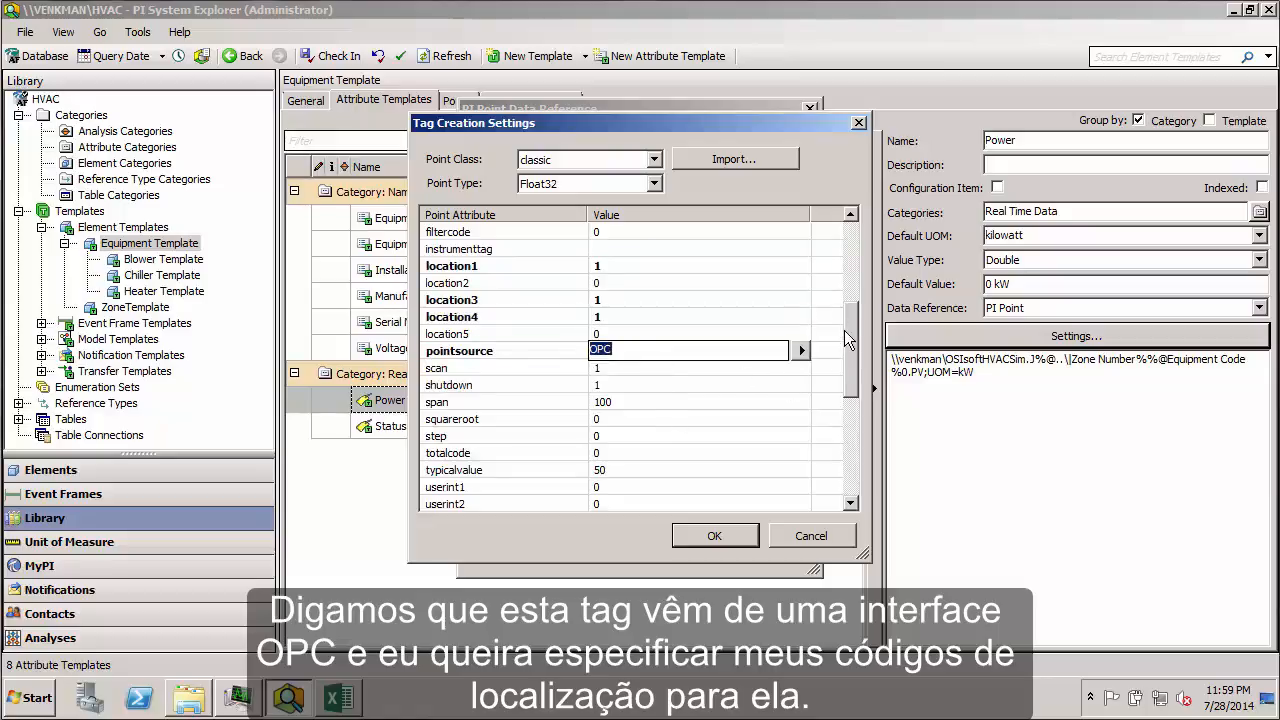
# Set the tag's maximum exception time, excmax, to 800
pyautogui.moveTo(841, 333); pyautogui.dragTo(847, 307)
pyautogui.scroll(4, 733, 303)
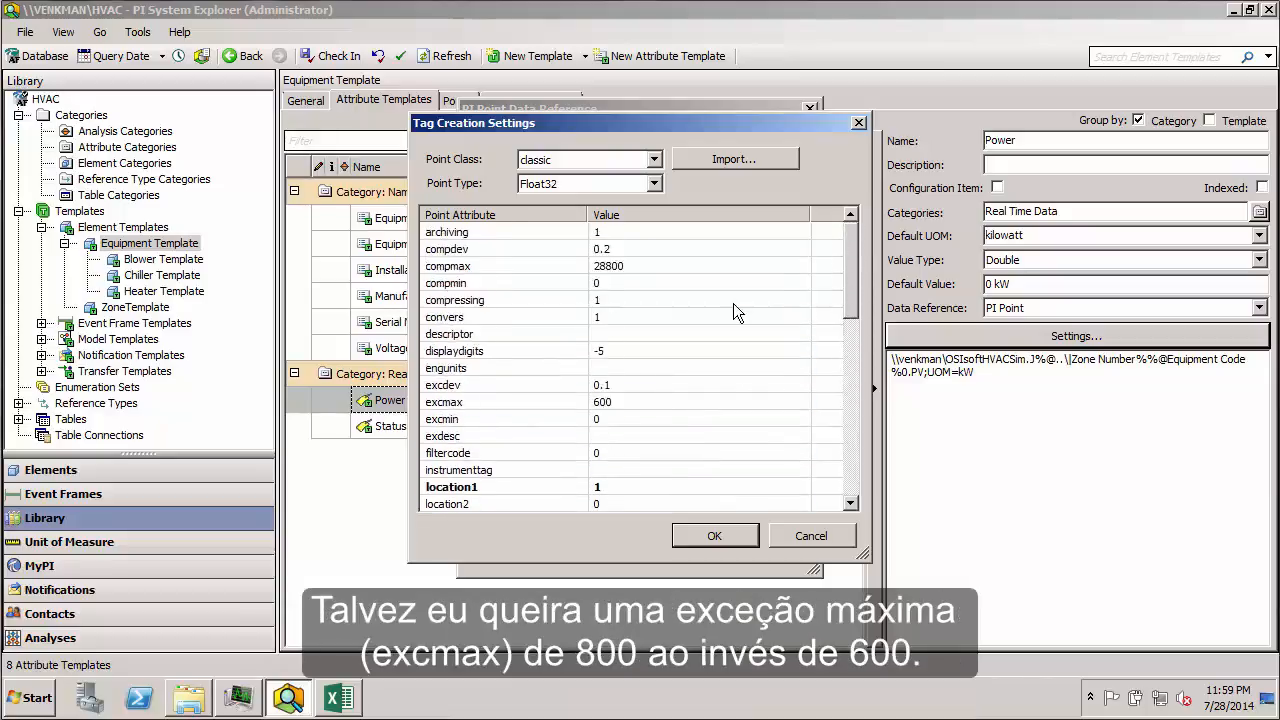
pyautogui.click(618, 399)
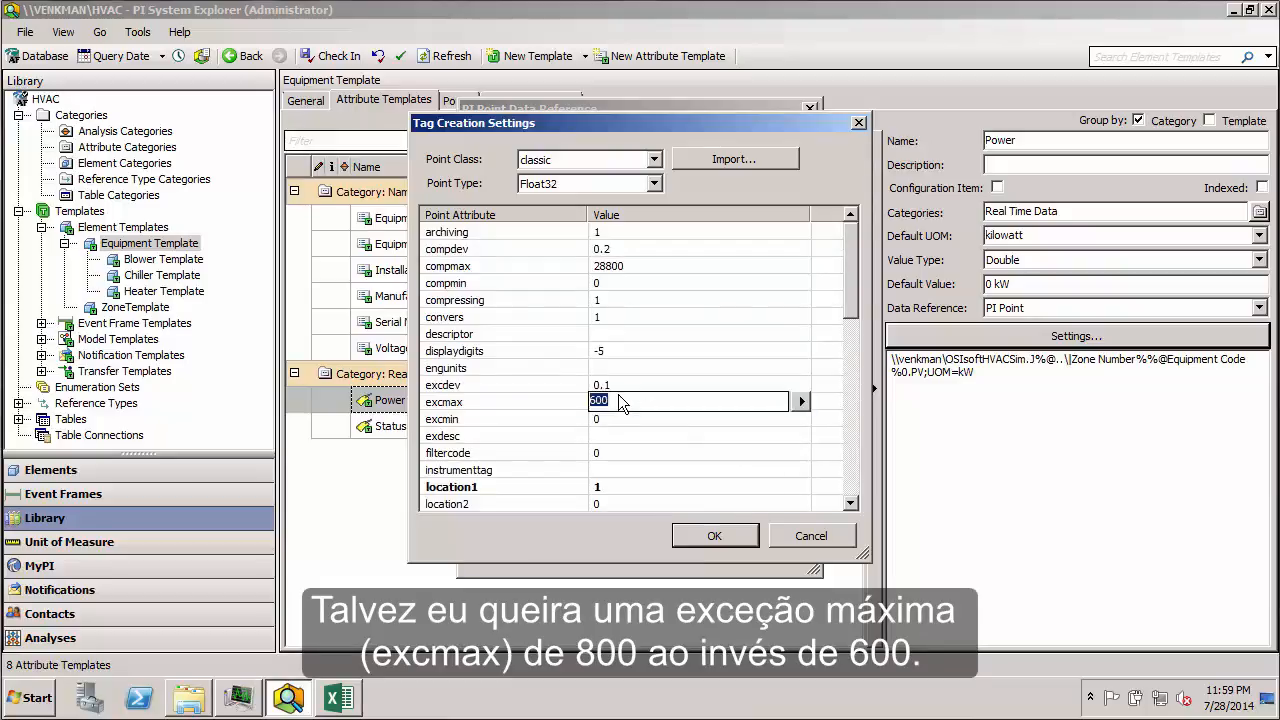
pyautogui.write('800')
pyautogui.click(667, 424)
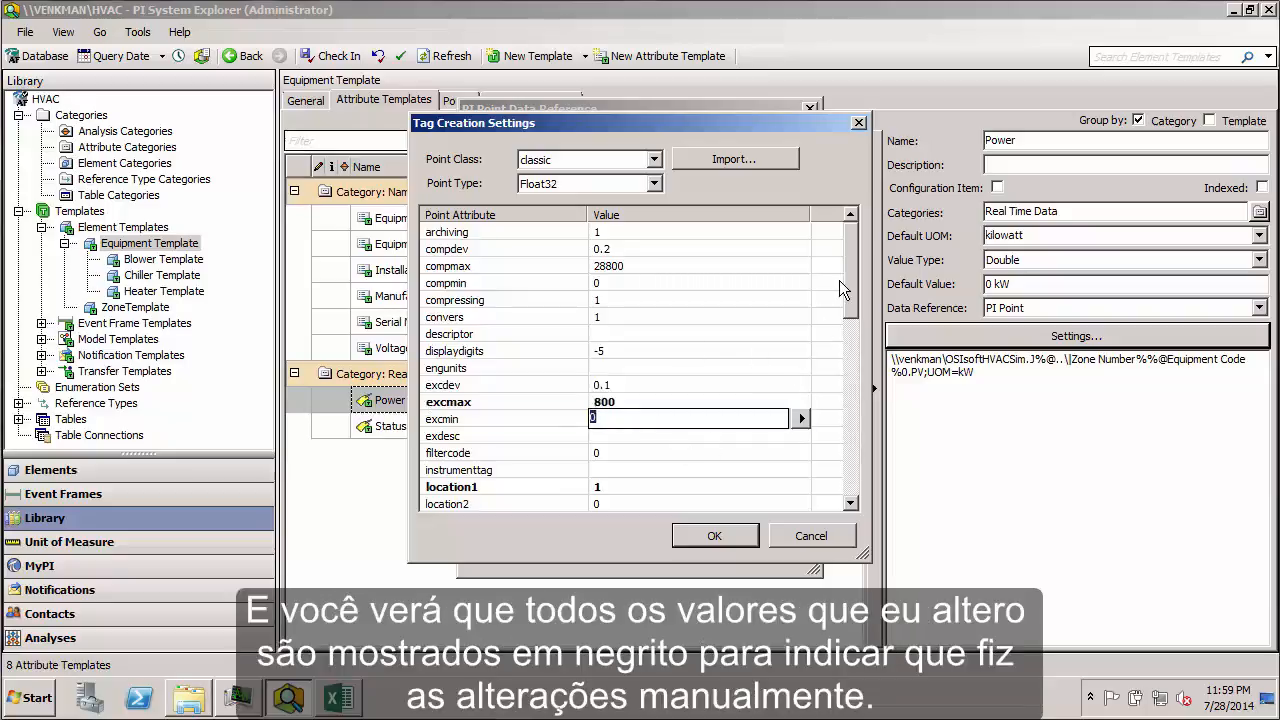
# Review the edited point attributes, accept the tag creation settings and apply the PI Point data reference to the Power attribute
pyautogui.moveTo(853, 265); pyautogui.dragTo(845, 325)
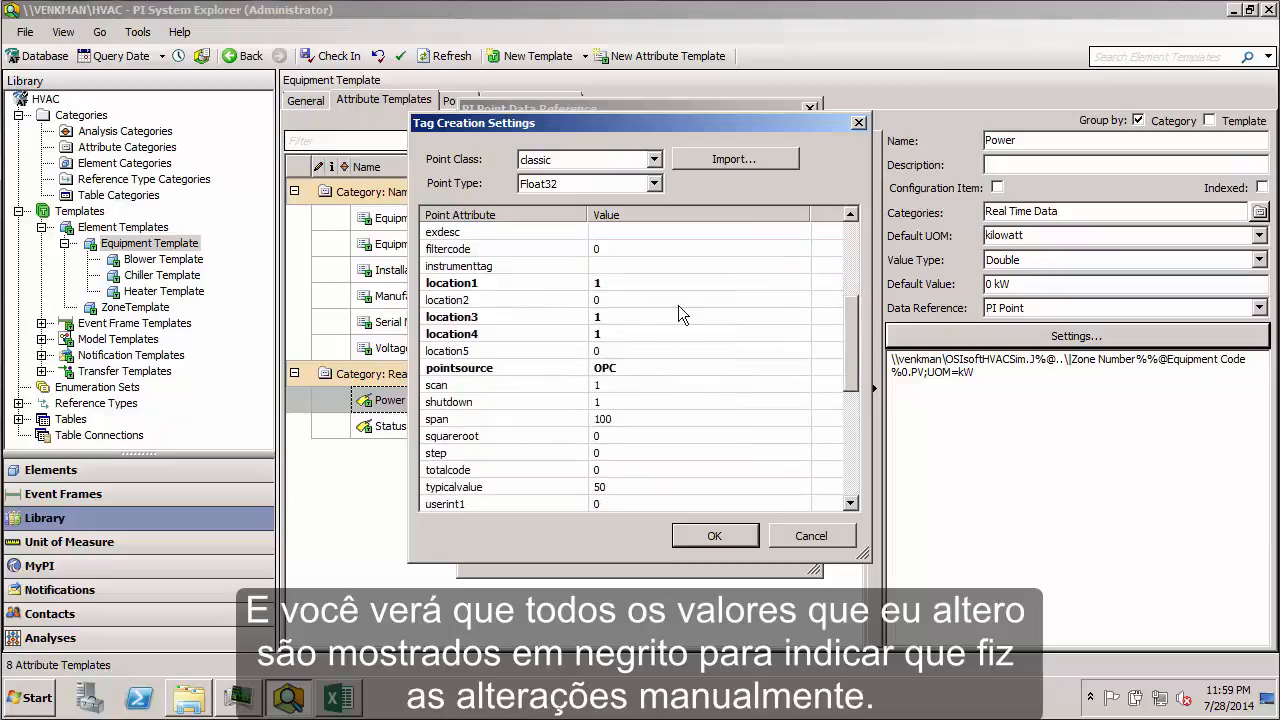
pyautogui.click(714, 535)
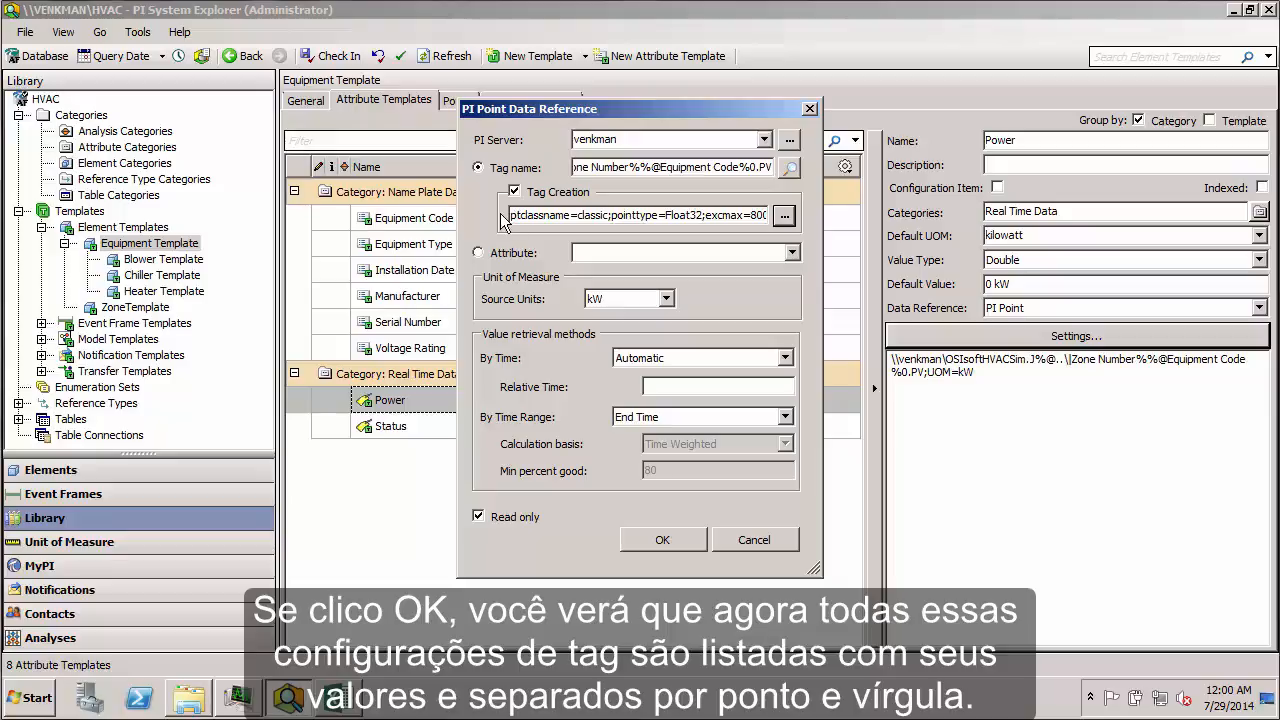
pyautogui.moveTo(510, 215); pyautogui.dragTo(616, 222)
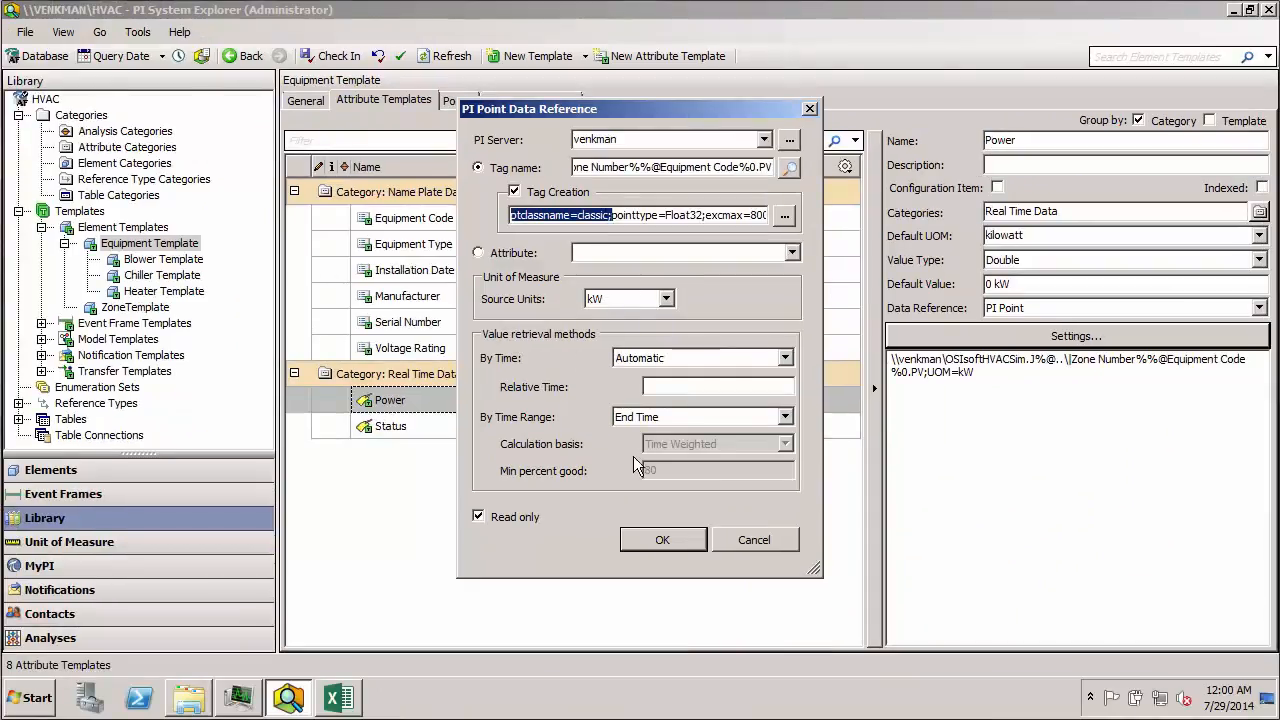
pyautogui.click(673, 540)
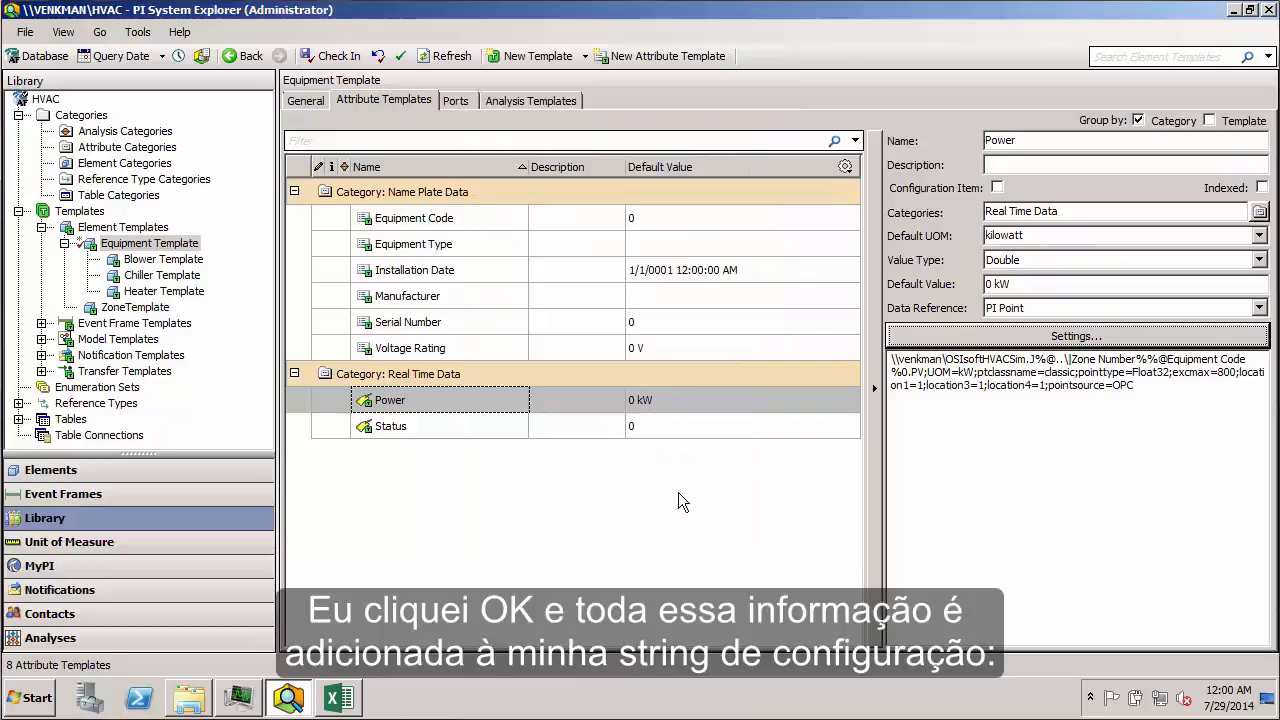
pyautogui.moveTo(1000, 380)
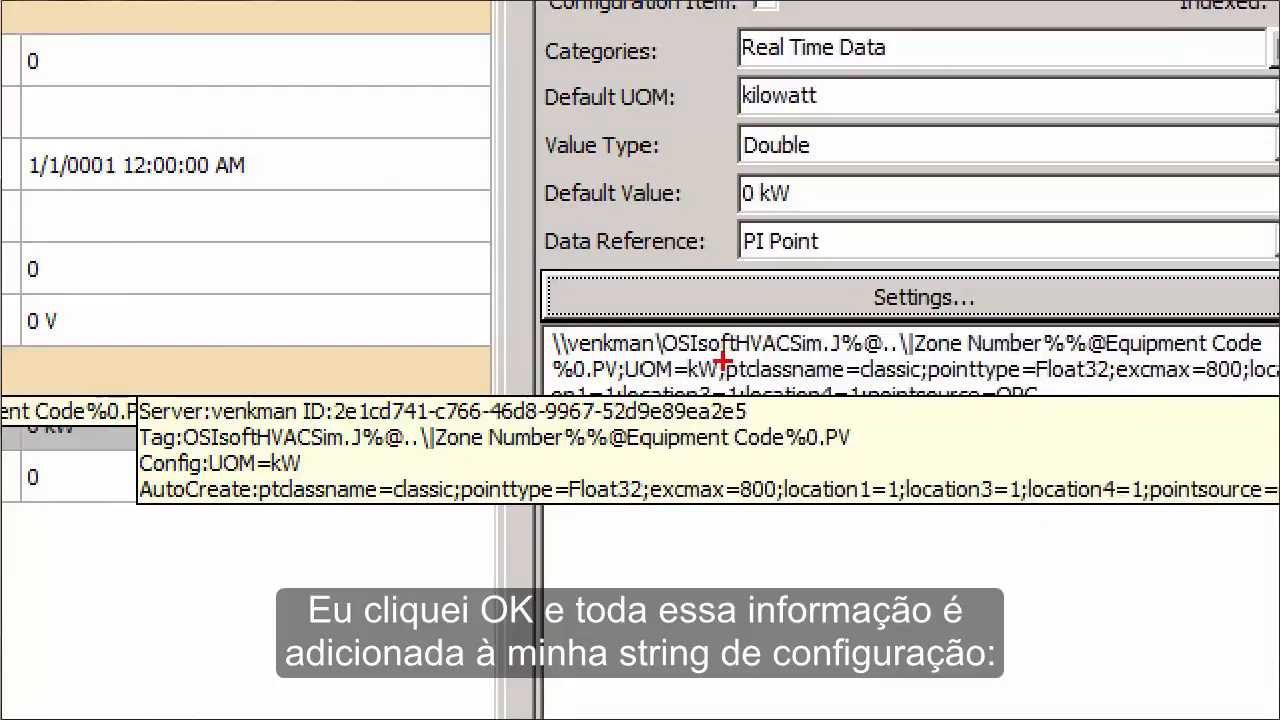
# Examine the tag creation settings within the configuration string of the Equipment Template's Power attribute
pyautogui.moveTo(718, 360)
pyautogui.mouseDown()
pyautogui.moveTo(850, 384)
pyautogui.moveTo(1272, 383)
pyautogui.mouseUp()
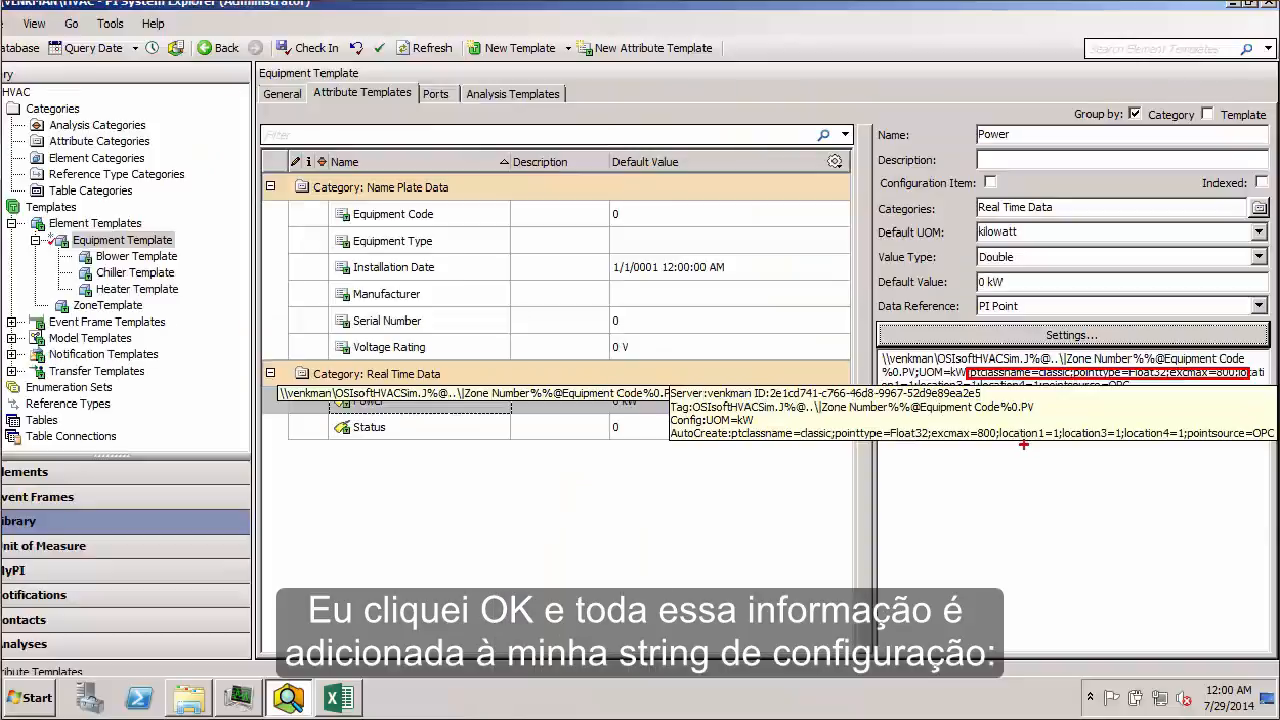
pyautogui.moveTo(978, 373); pyautogui.dragTo(1114, 412)
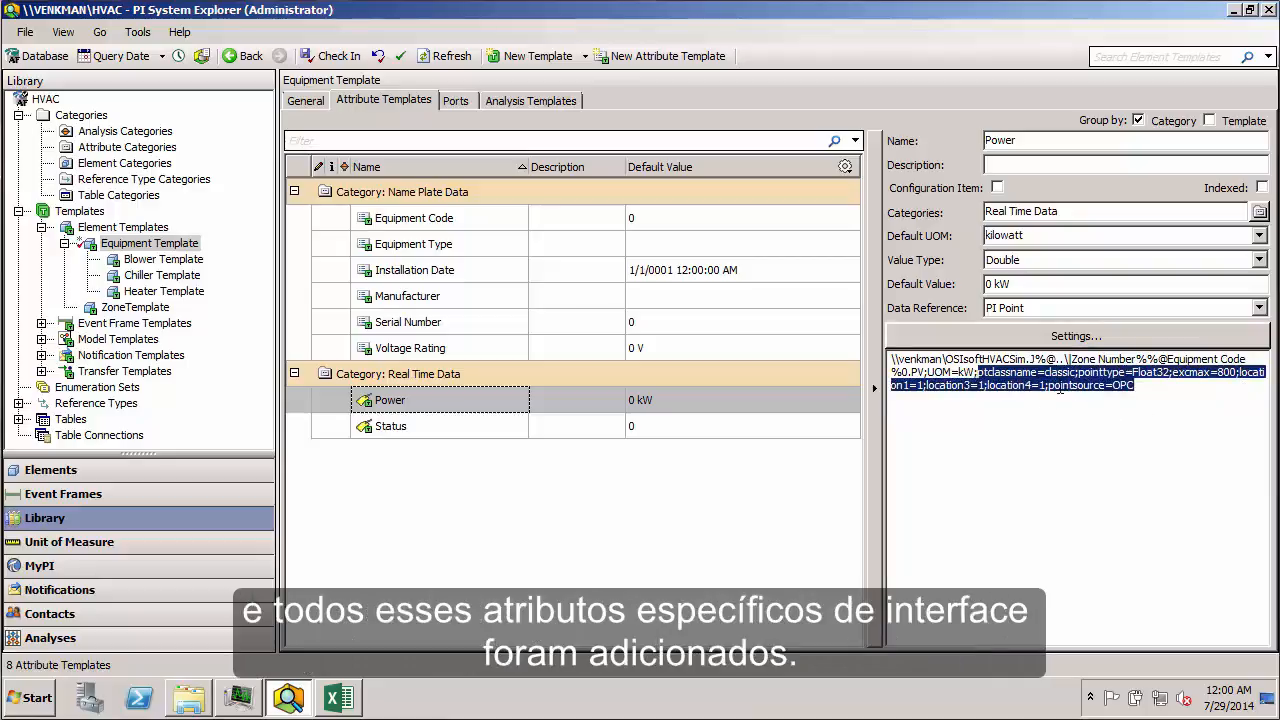
pyautogui.click(1141, 385)
# Open the Power attribute of element BLR-01 and examine the tag name and point settings in its configuration string
pyautogui.click(73, 478)
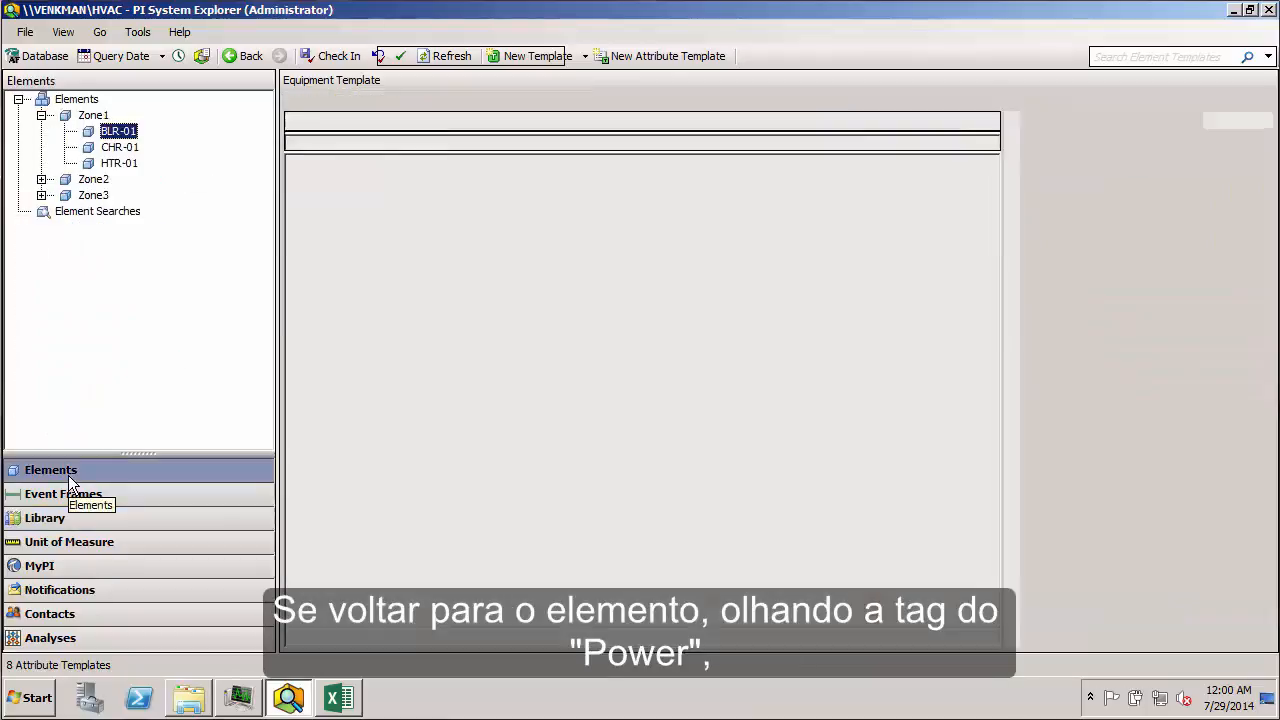
pyautogui.click(430, 325)
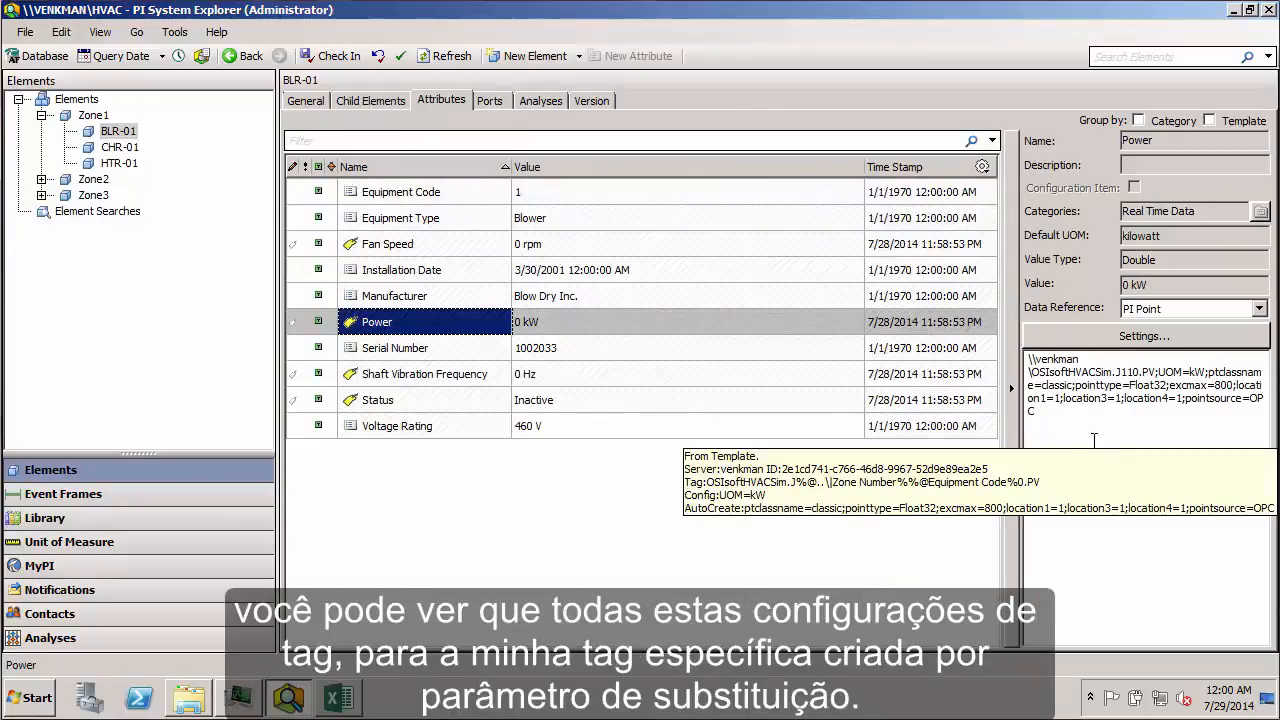
pyautogui.moveTo(1073, 386); pyautogui.dragTo(1103, 408)
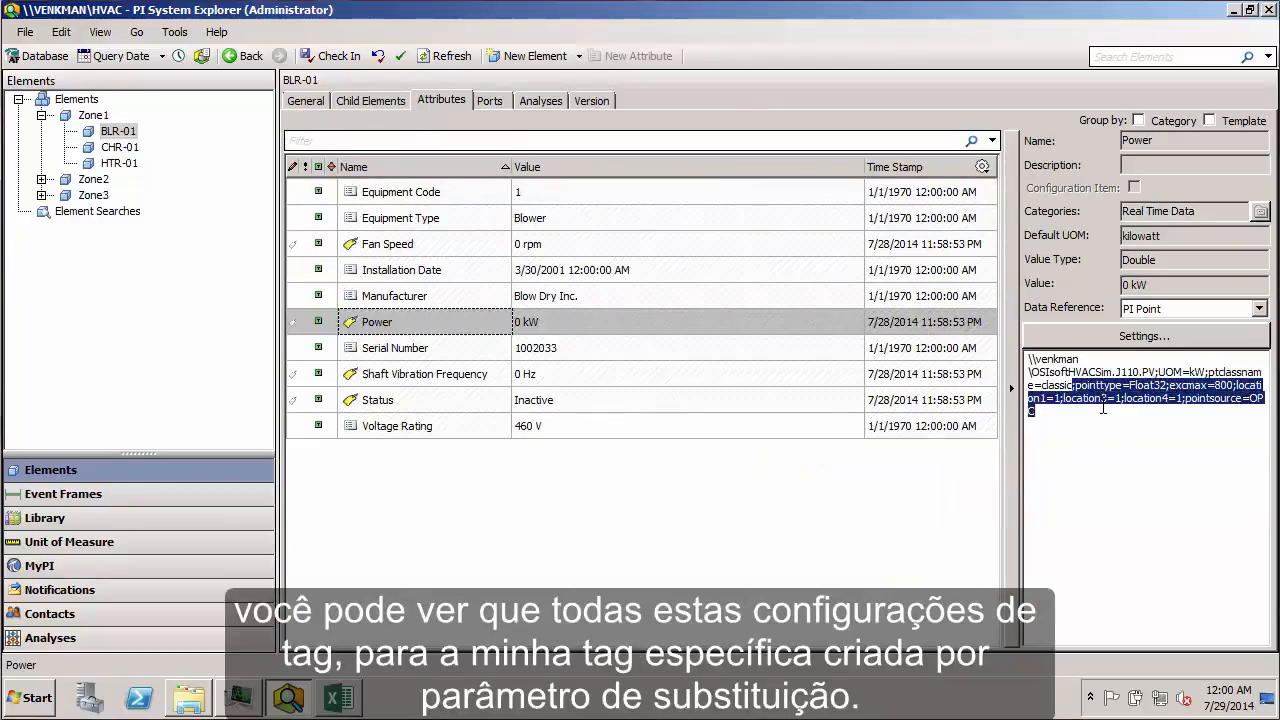
pyautogui.moveTo(1031, 372); pyautogui.dragTo(1160, 372)
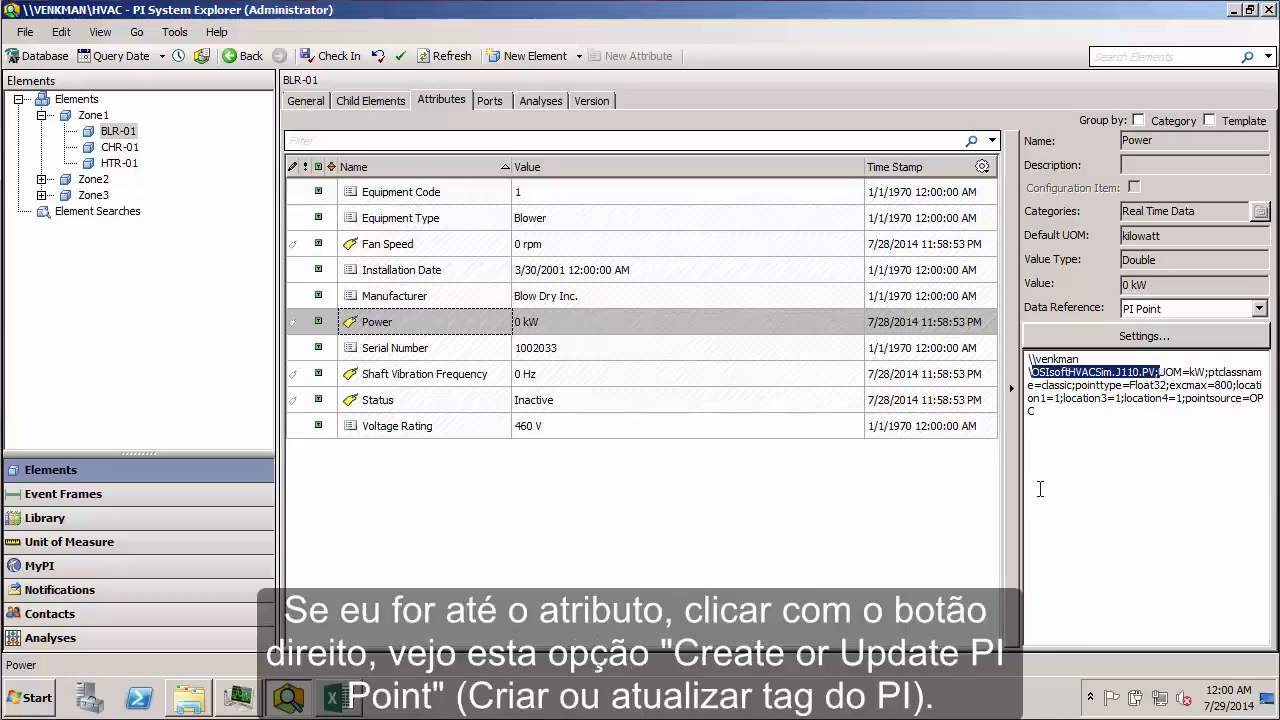
# Look at the Create or Update PI Point command for BLR-01's Power attribute and review the tag name and point settings it would apply
pyautogui.rightClick(549, 324)
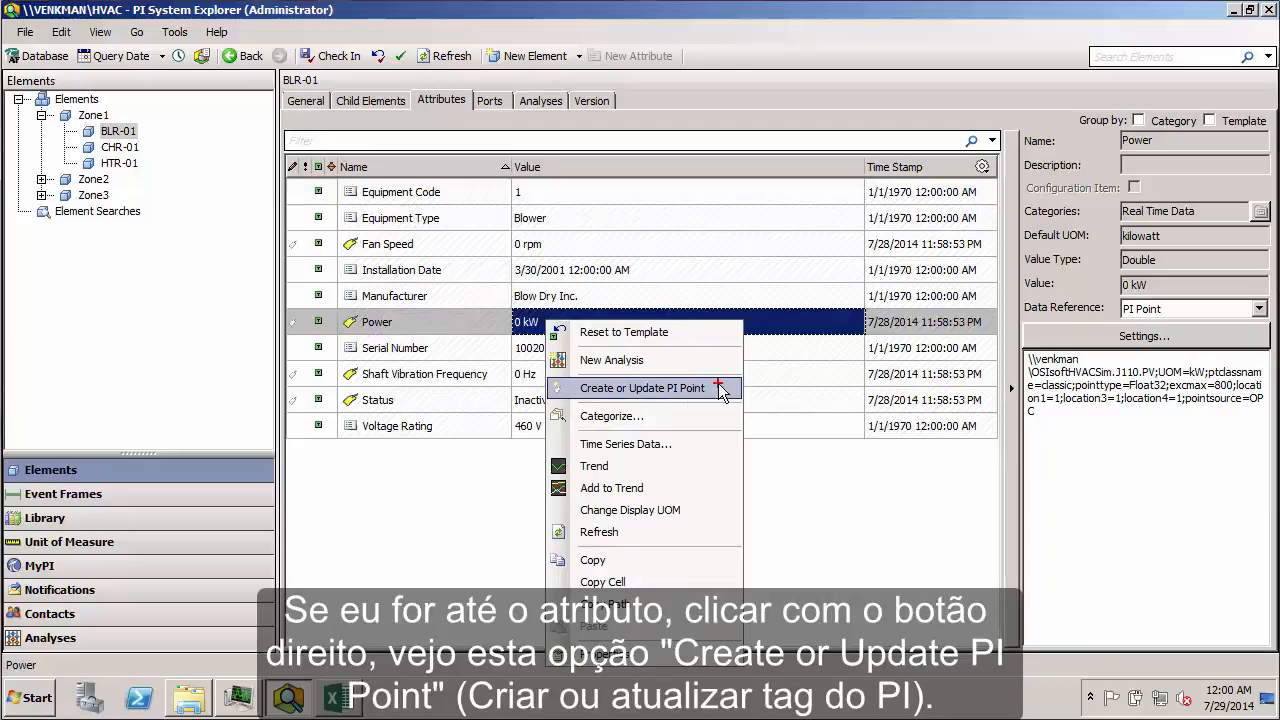
pyautogui.moveTo(718, 383); pyautogui.dragTo(797, 357)
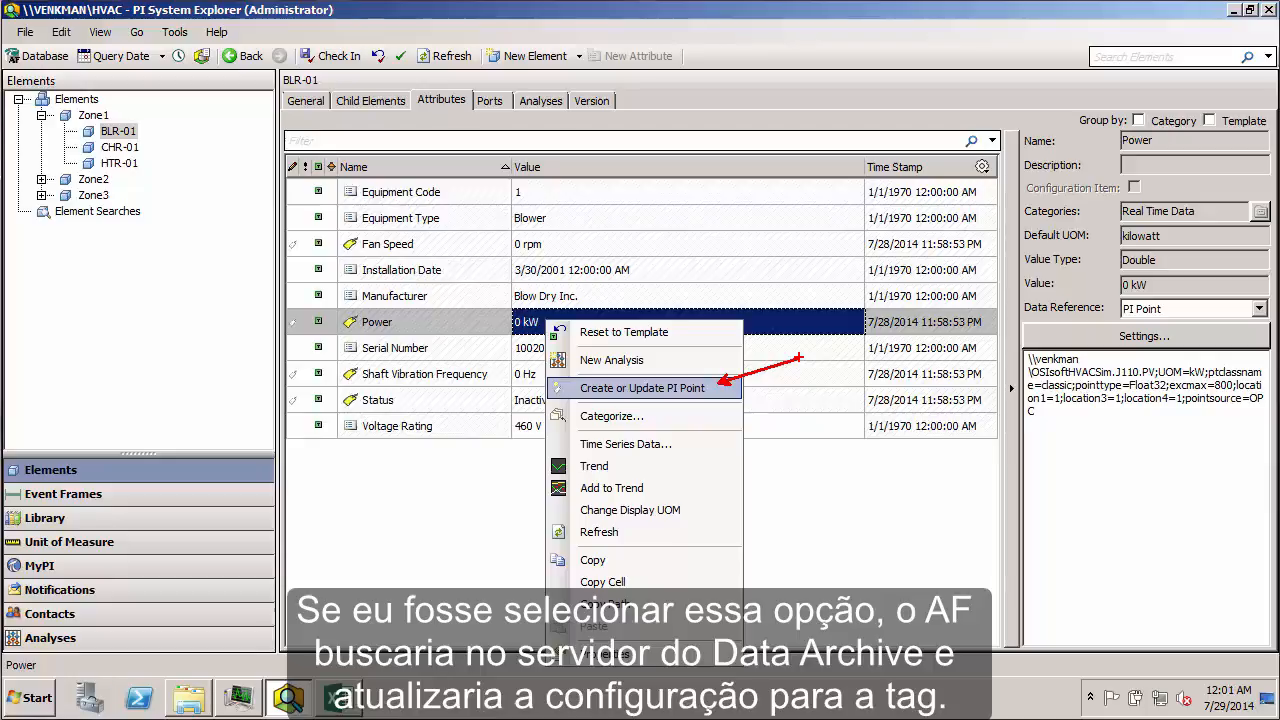
pyautogui.press('Escape')
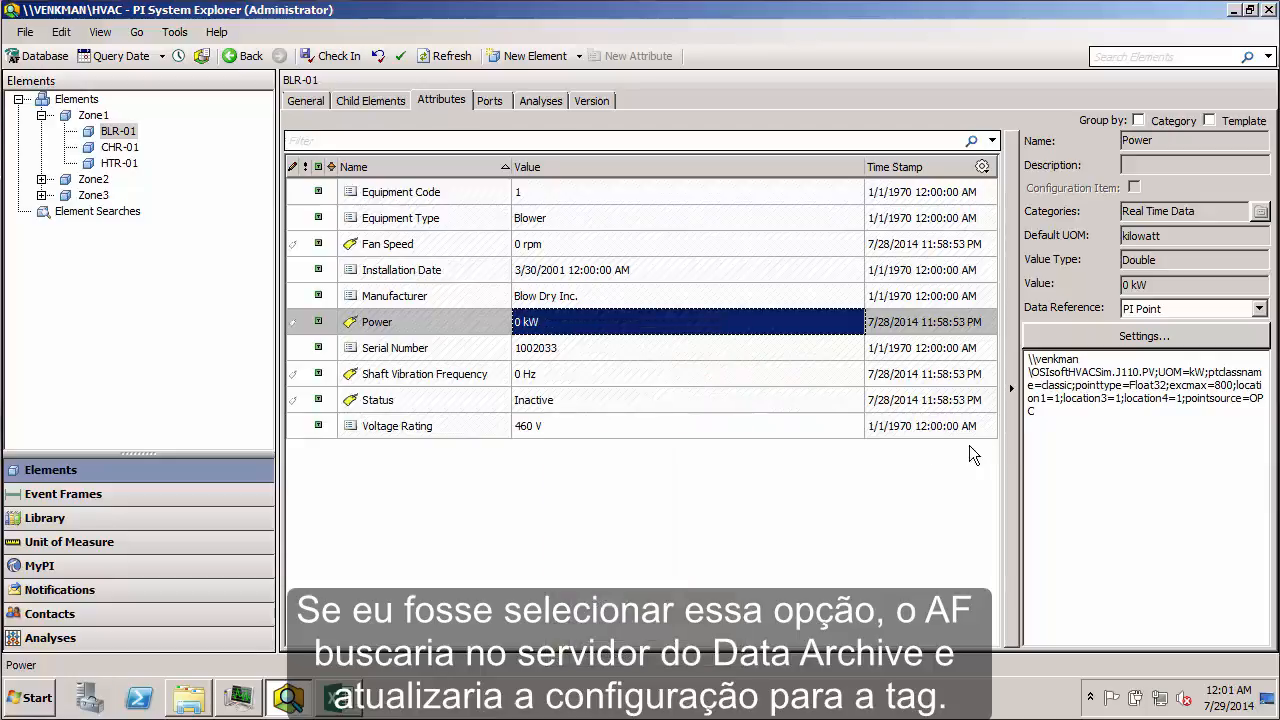
pyautogui.moveTo(1117, 379); pyautogui.dragTo(1167, 377)
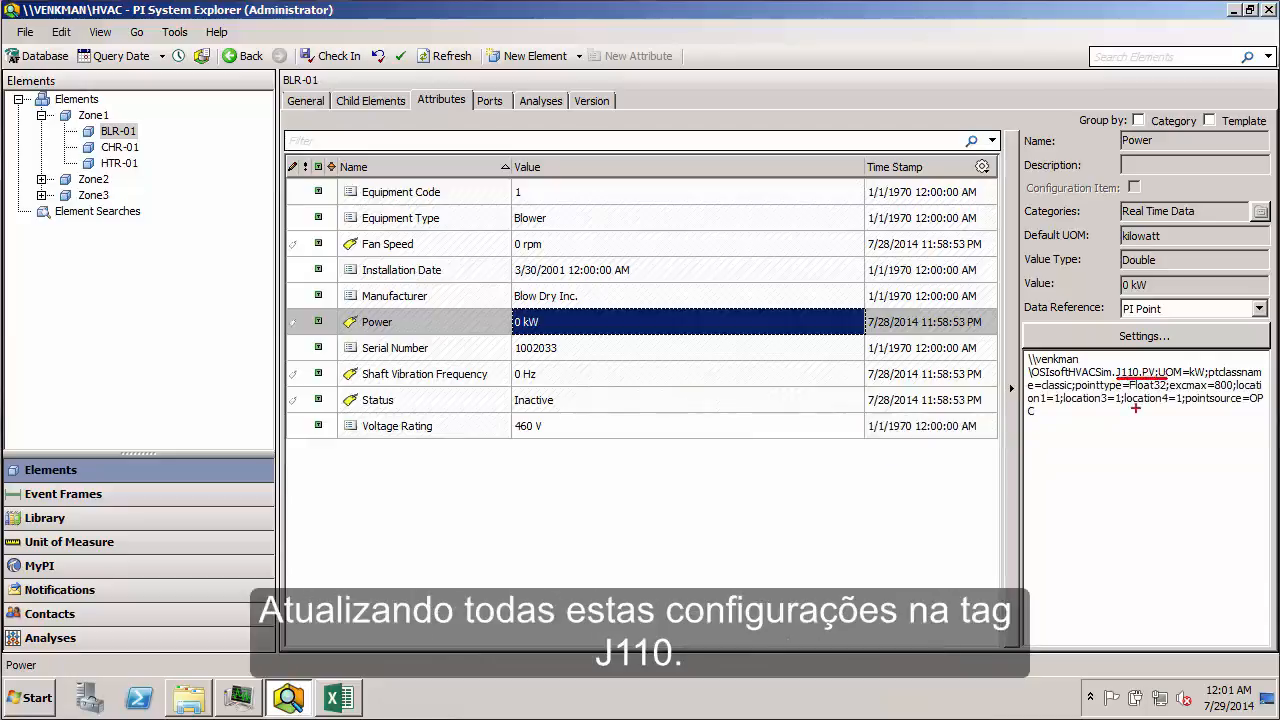
pyautogui.moveTo(1080, 393); pyautogui.dragTo(1258, 394)
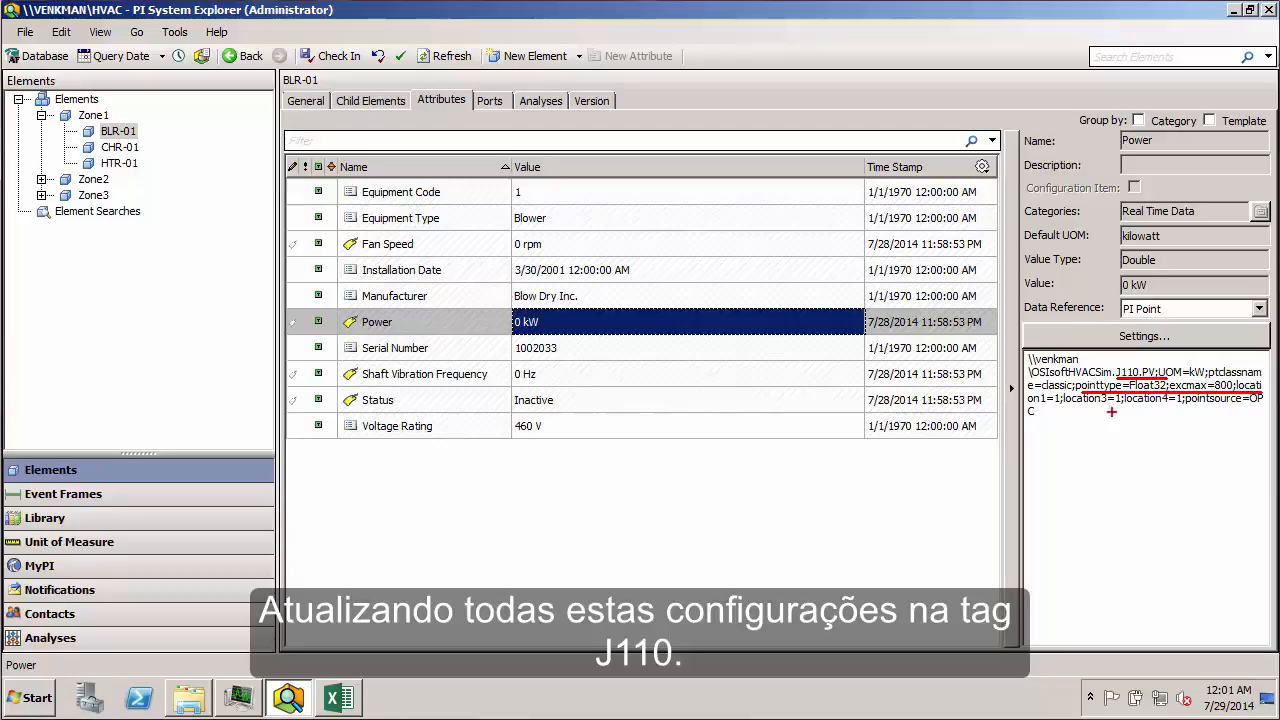
pyautogui.moveTo(1028, 406); pyautogui.dragTo(1266, 406)
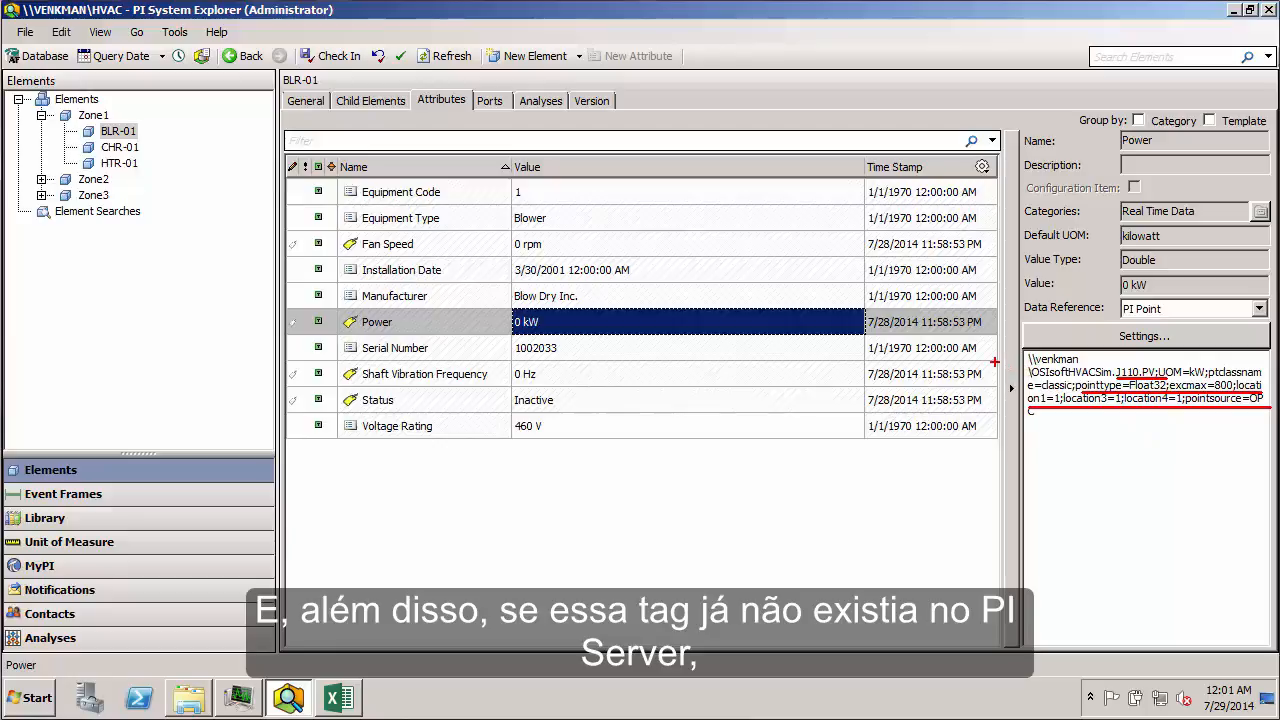
pyautogui.moveTo(1011, 356)
pyautogui.mouseDown()
pyautogui.moveTo(1052, 376)
pyautogui.moveTo(1130, 381)
pyautogui.mouseUp()
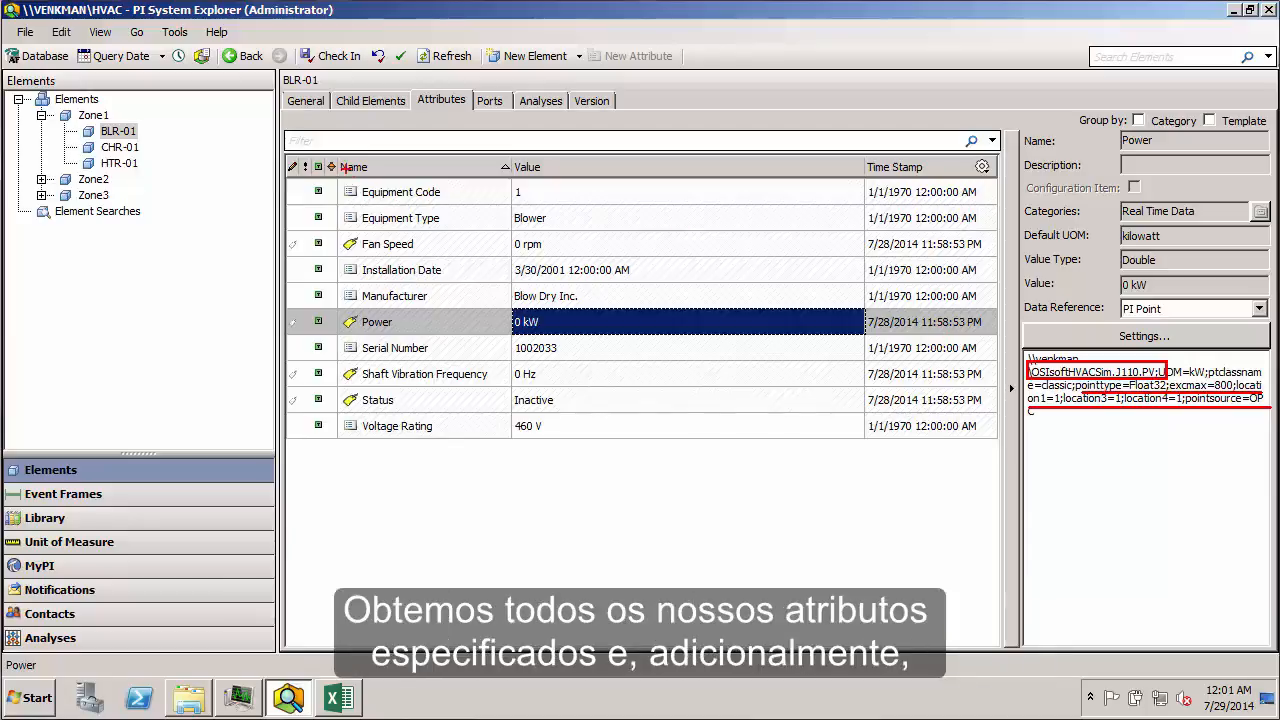
# Review BLR-01's attribute list, focusing on the PI Point attributes Fan Speed, Power, Shaft Vibration Frequency and Status
pyautogui.moveTo(309, 158)
pyautogui.mouseDown()
pyautogui.moveTo(512, 360)
pyautogui.moveTo(677, 473)
pyautogui.mouseUp()
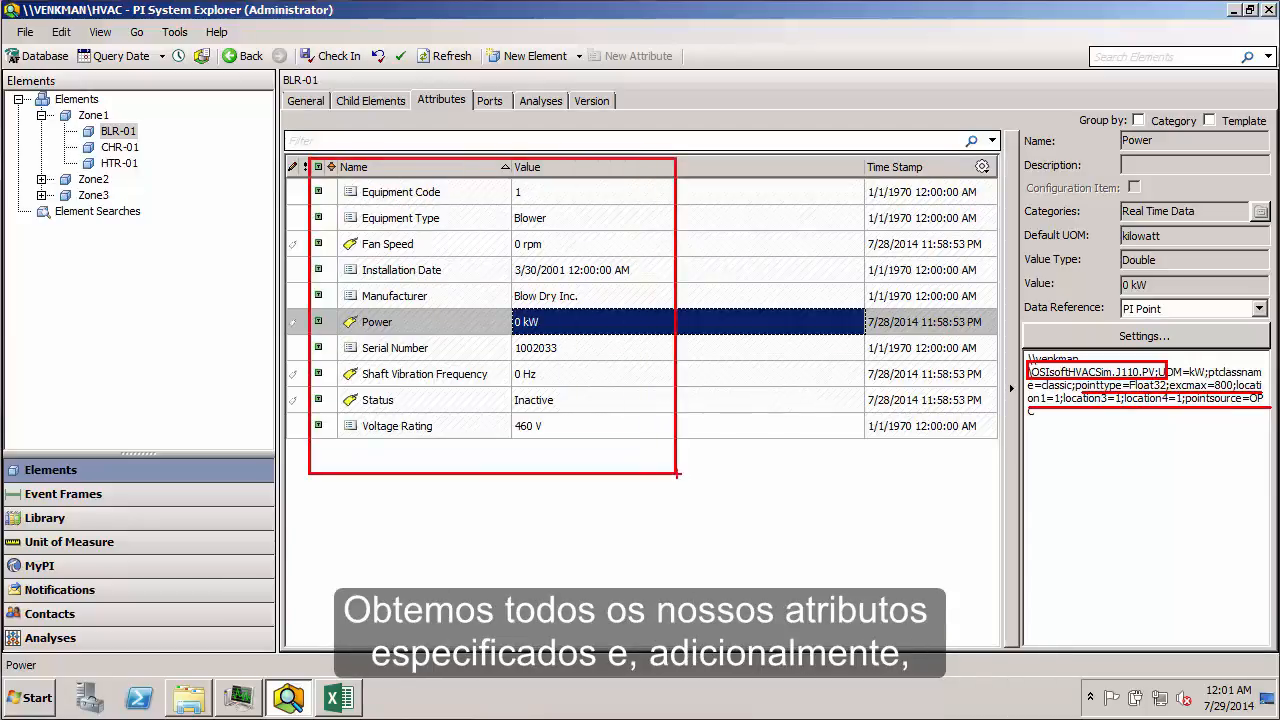
pyautogui.moveTo(342, 233)
pyautogui.mouseDown()
pyautogui.moveTo(432, 256)
pyautogui.moveTo(575, 264)
pyautogui.mouseUp()
pyautogui.moveTo(337, 306)
pyautogui.mouseDown()
pyautogui.moveTo(460, 346)
pyautogui.moveTo(583, 340)
pyautogui.mouseUp()
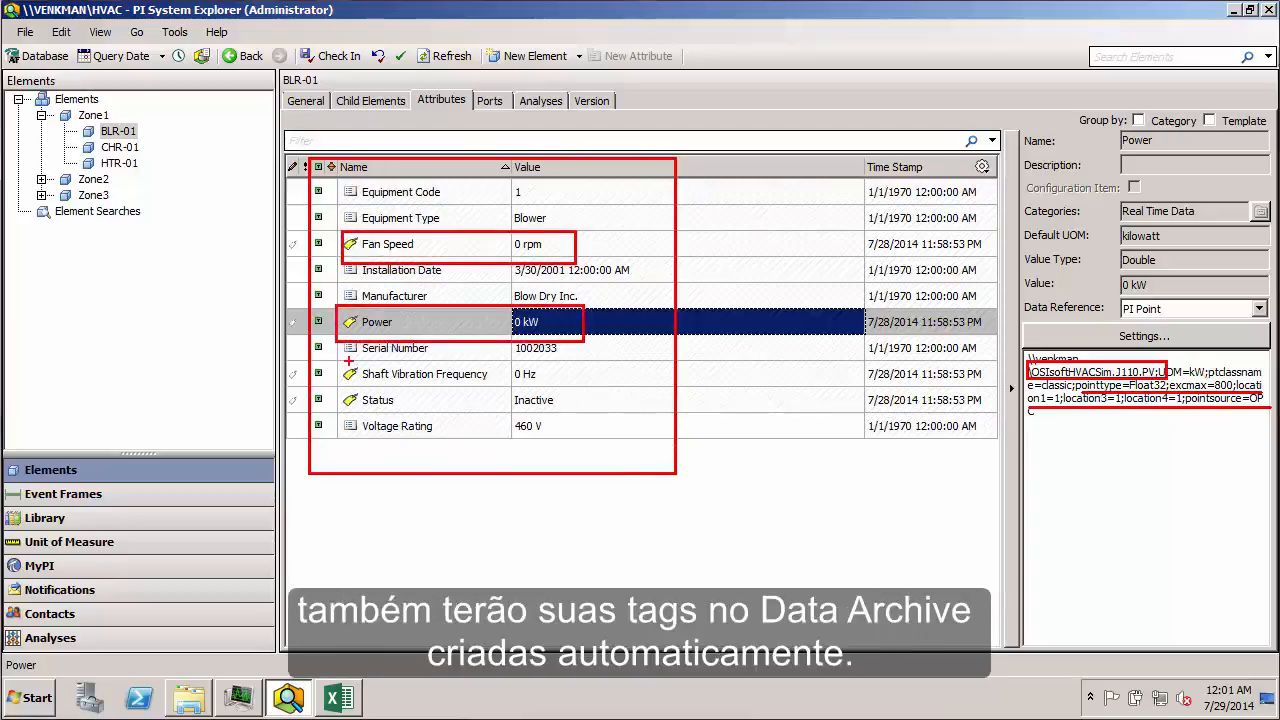
pyautogui.moveTo(340, 360); pyautogui.dragTo(556, 390)
pyautogui.moveTo(336, 386)
pyautogui.mouseDown()
pyautogui.moveTo(360, 402)
pyautogui.moveTo(494, 413)
pyautogui.mouseUp()
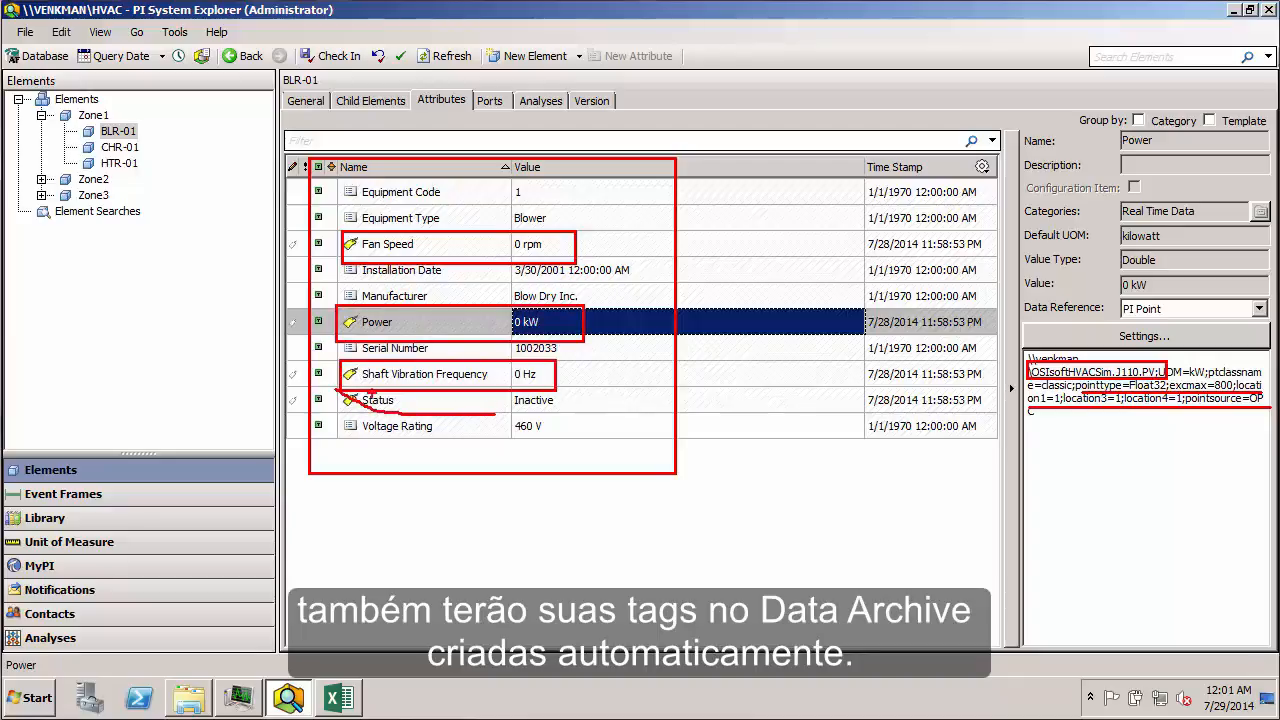
pyautogui.moveTo(338, 388)
pyautogui.mouseDown()
pyautogui.moveTo(446, 410)
pyautogui.moveTo(570, 411)
pyautogui.mouseUp()
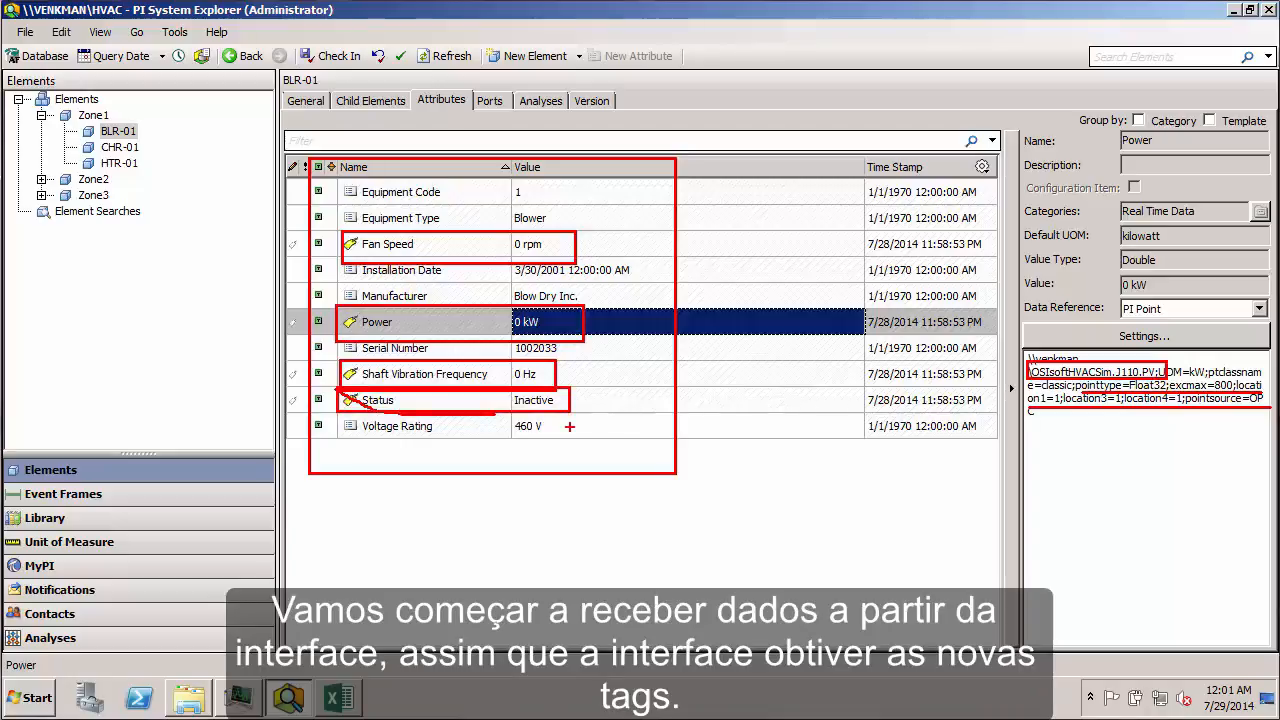
pyautogui.press('Escape')
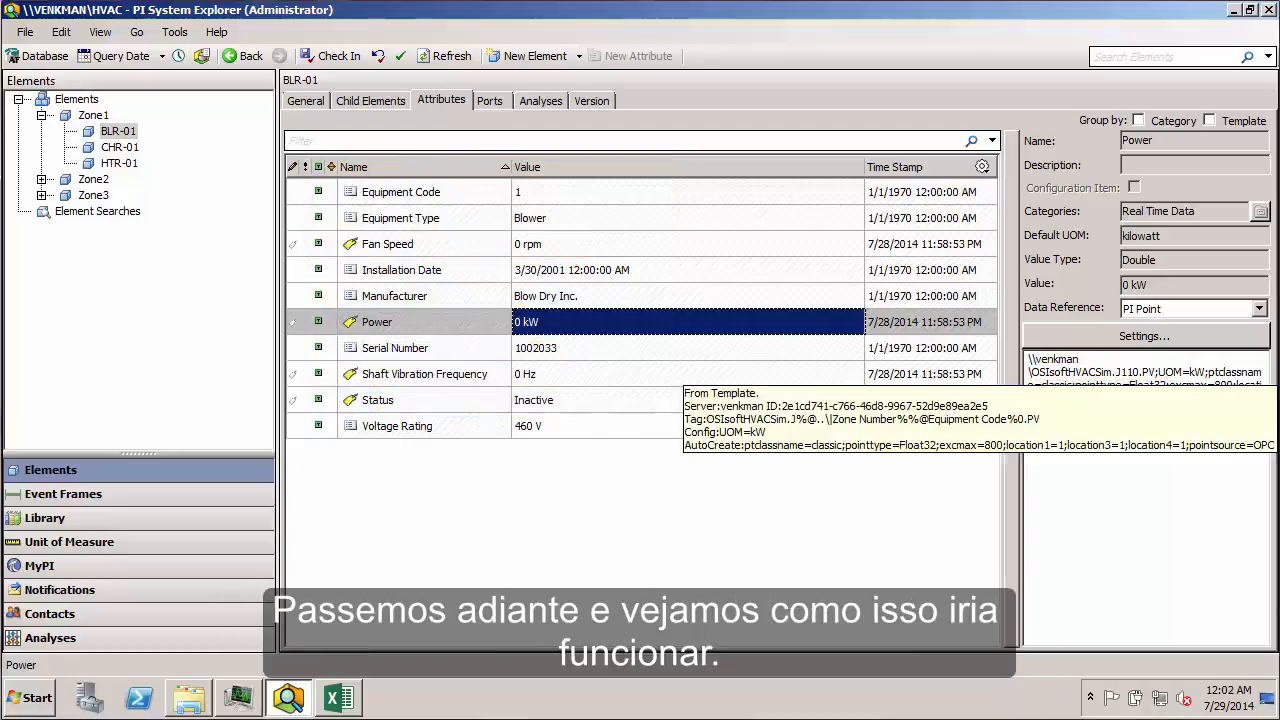
# Return to the Equipment Template's Power attribute in the Library and open its tag creation settings
pyautogui.click(91, 516)
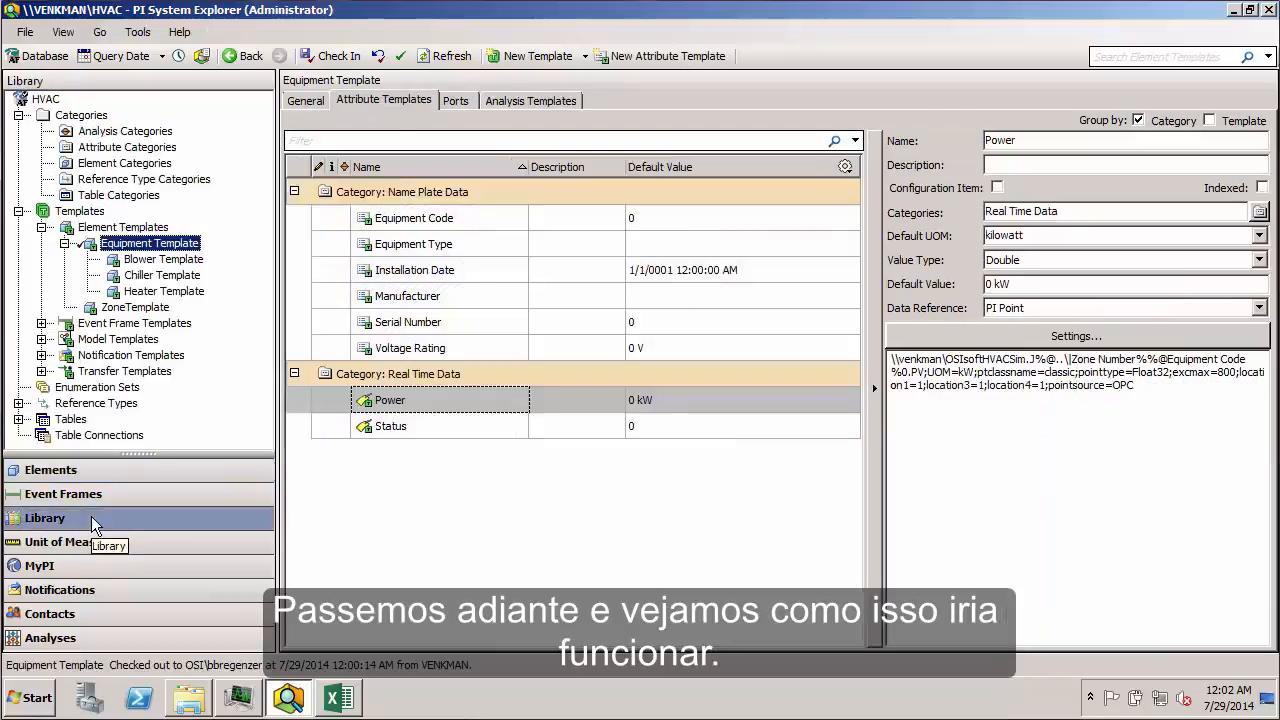
pyautogui.click(448, 402)
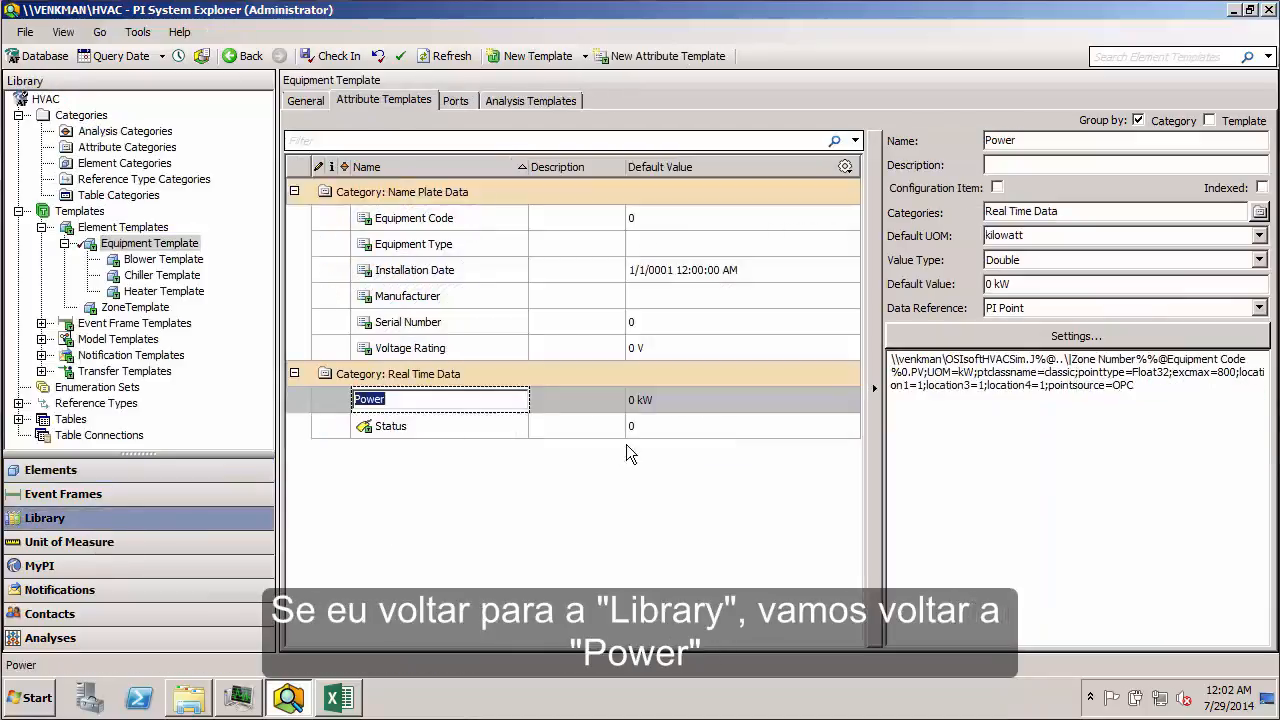
pyautogui.click(1086, 340)
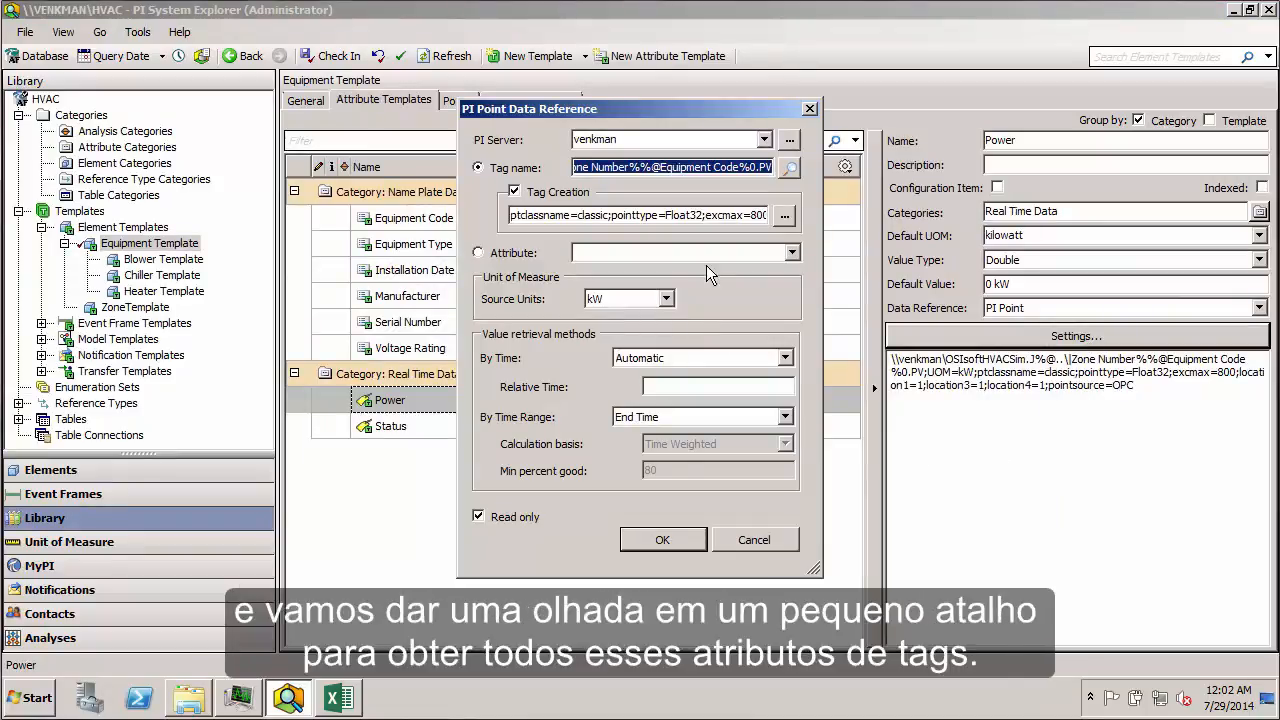
pyautogui.click(786, 217)
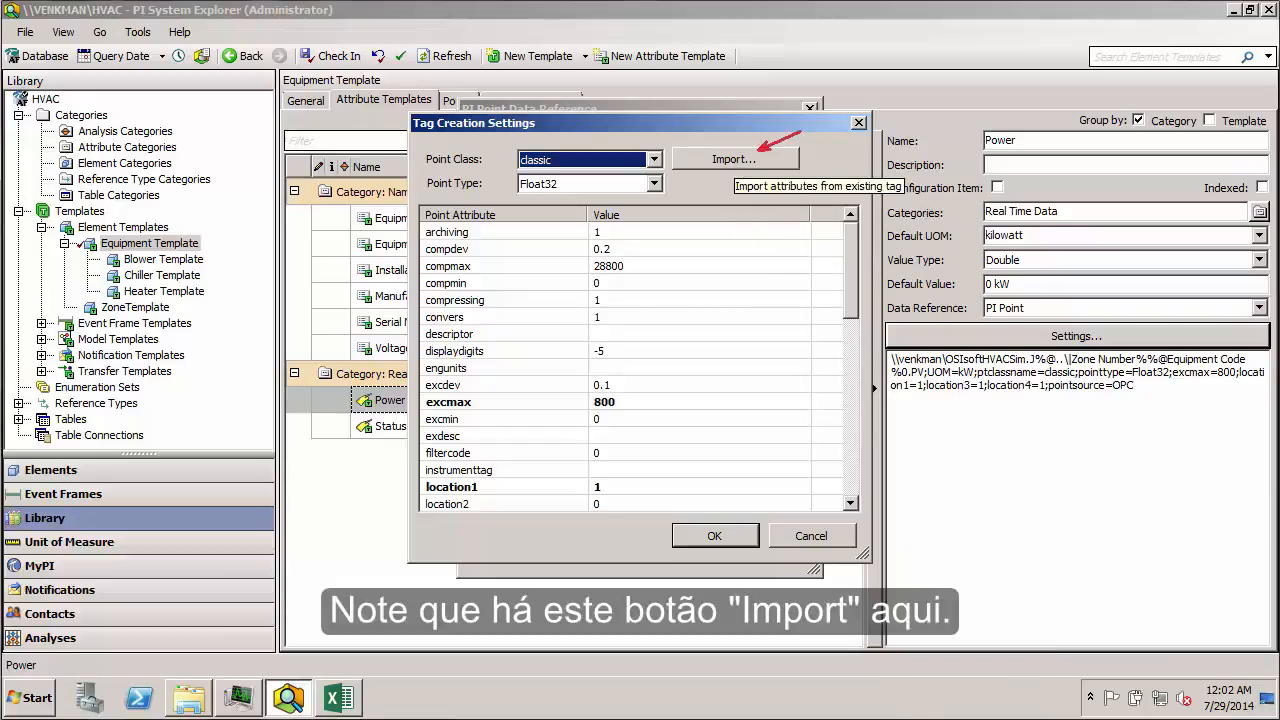
# Choose the existing tag OSIsoftHVACSim.J110.PV as the source for importing point attributes
pyautogui.click(741, 160)
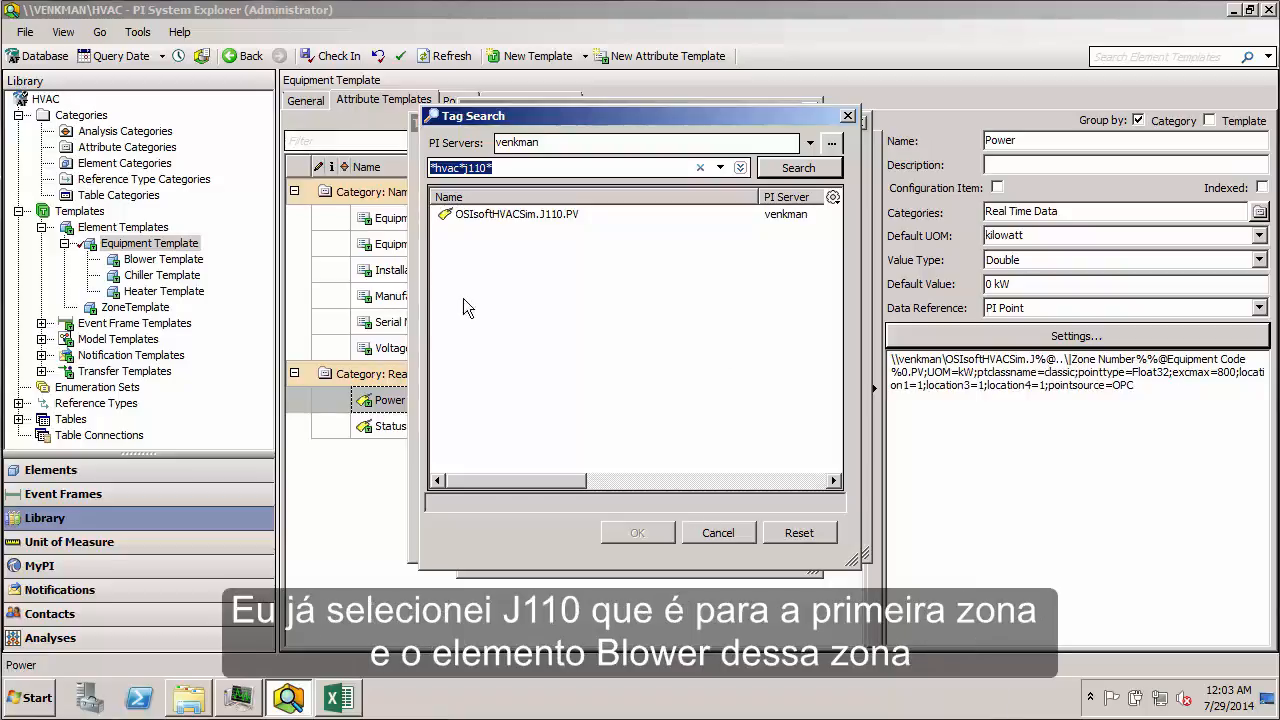
pyautogui.click(496, 168)
pyautogui.moveTo(465, 168); pyautogui.dragTo(488, 170)
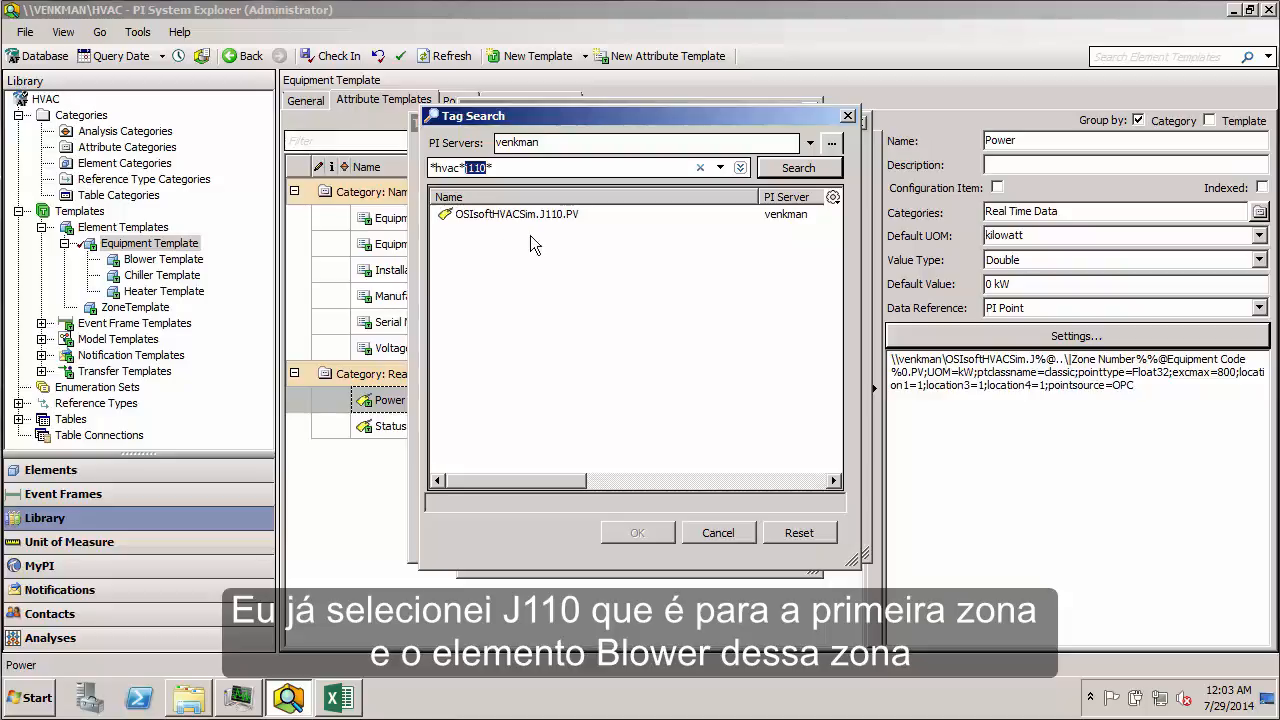
pyautogui.click(548, 216)
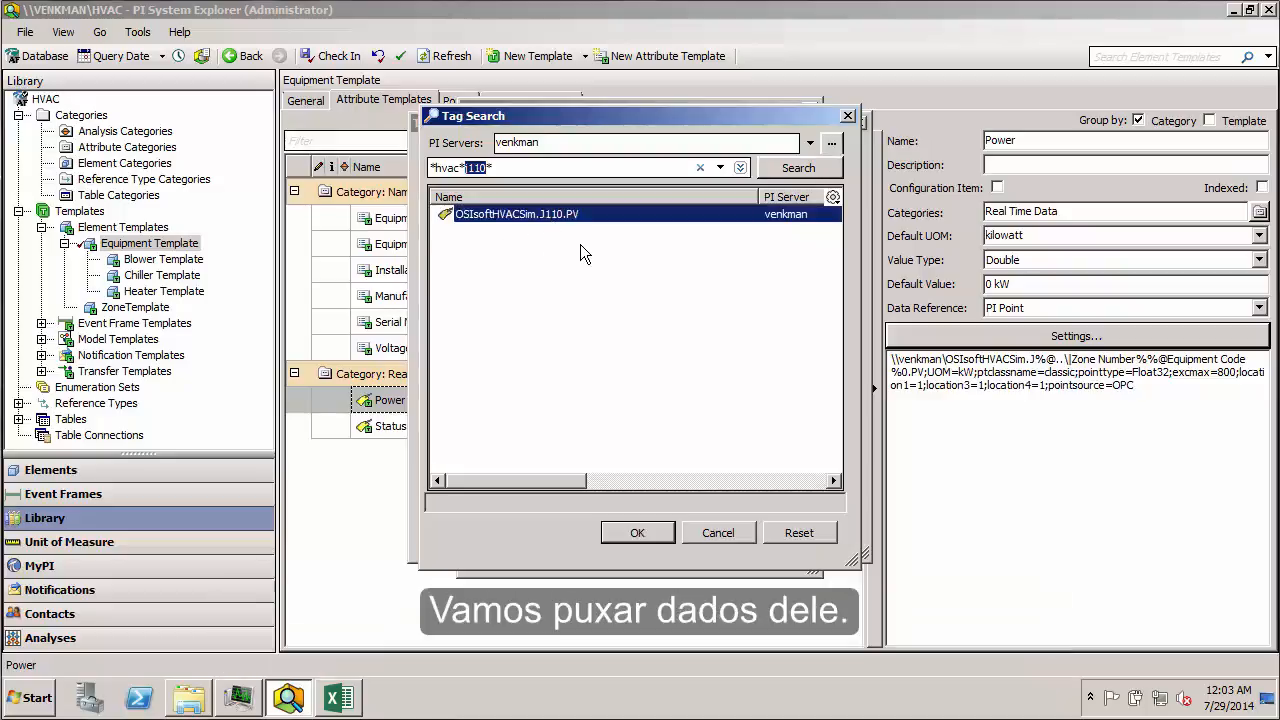
pyautogui.click(637, 532)
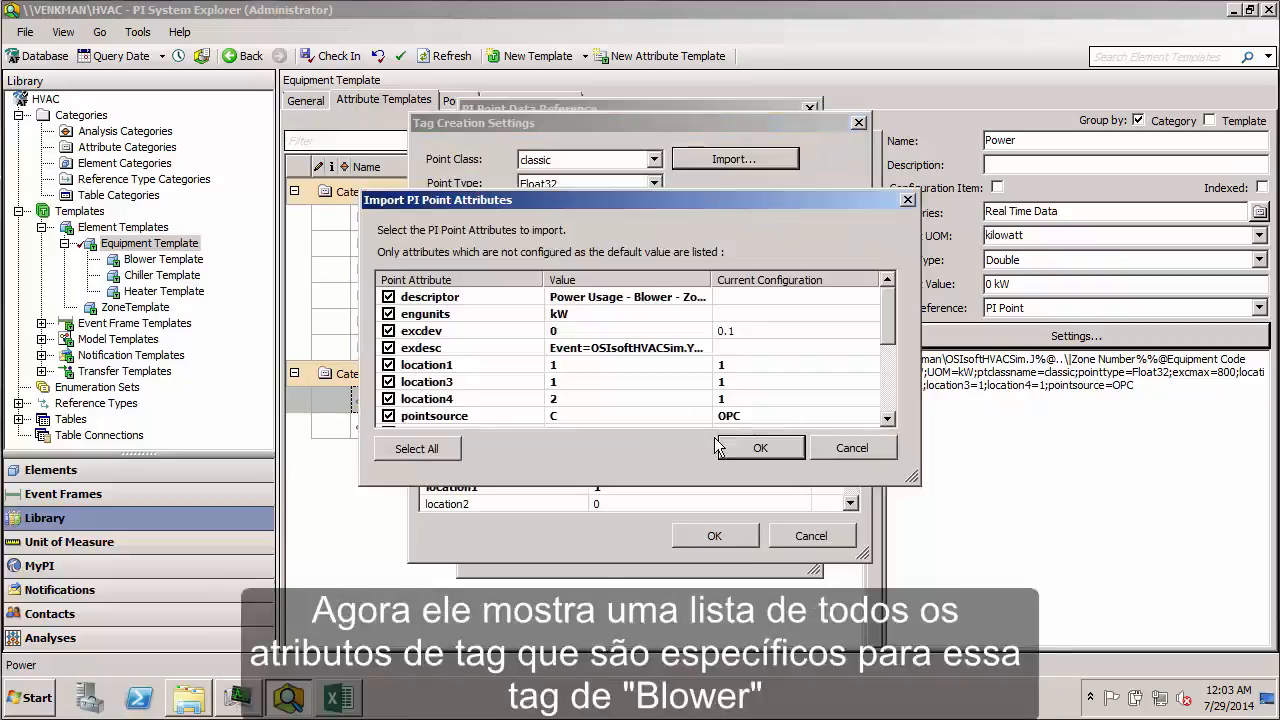
# Enlarge the list of importable point attributes, keep every attribute included and import them into the tag creation settings
pyautogui.moveTo(673, 484); pyautogui.dragTo(666, 634)
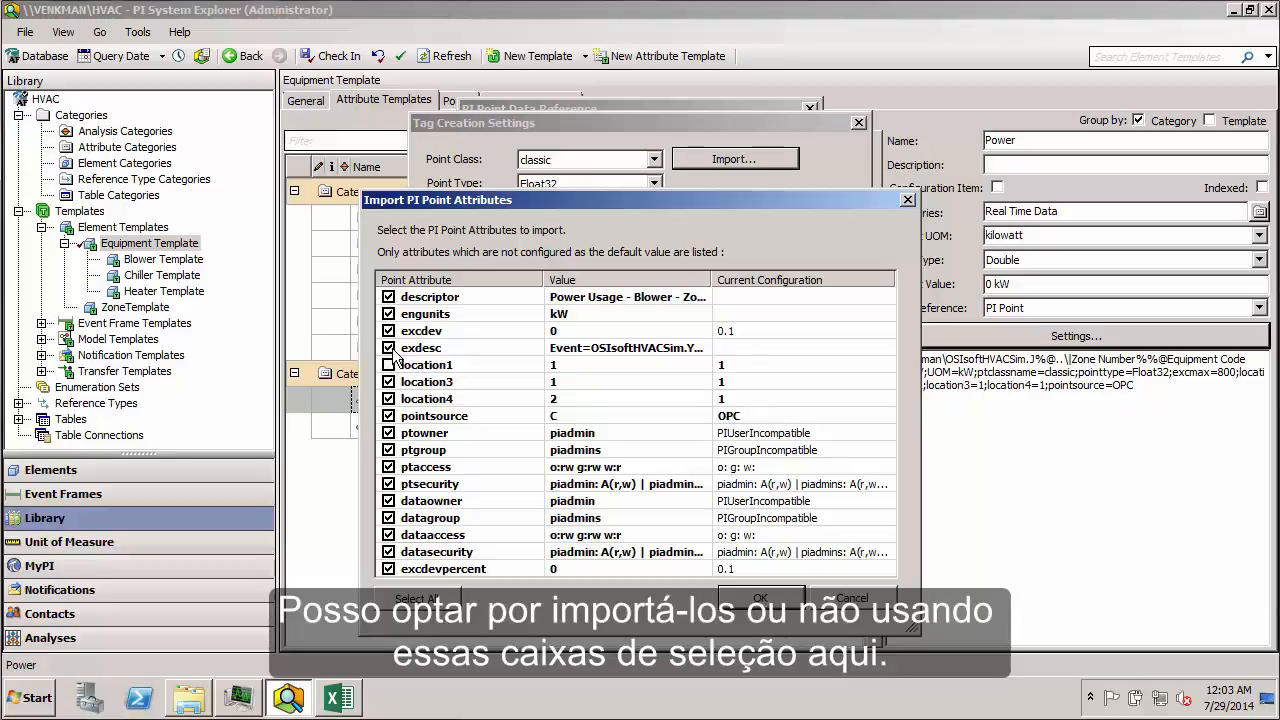
pyautogui.click(388, 416)
pyautogui.click(388, 433)
pyautogui.click(388, 416)
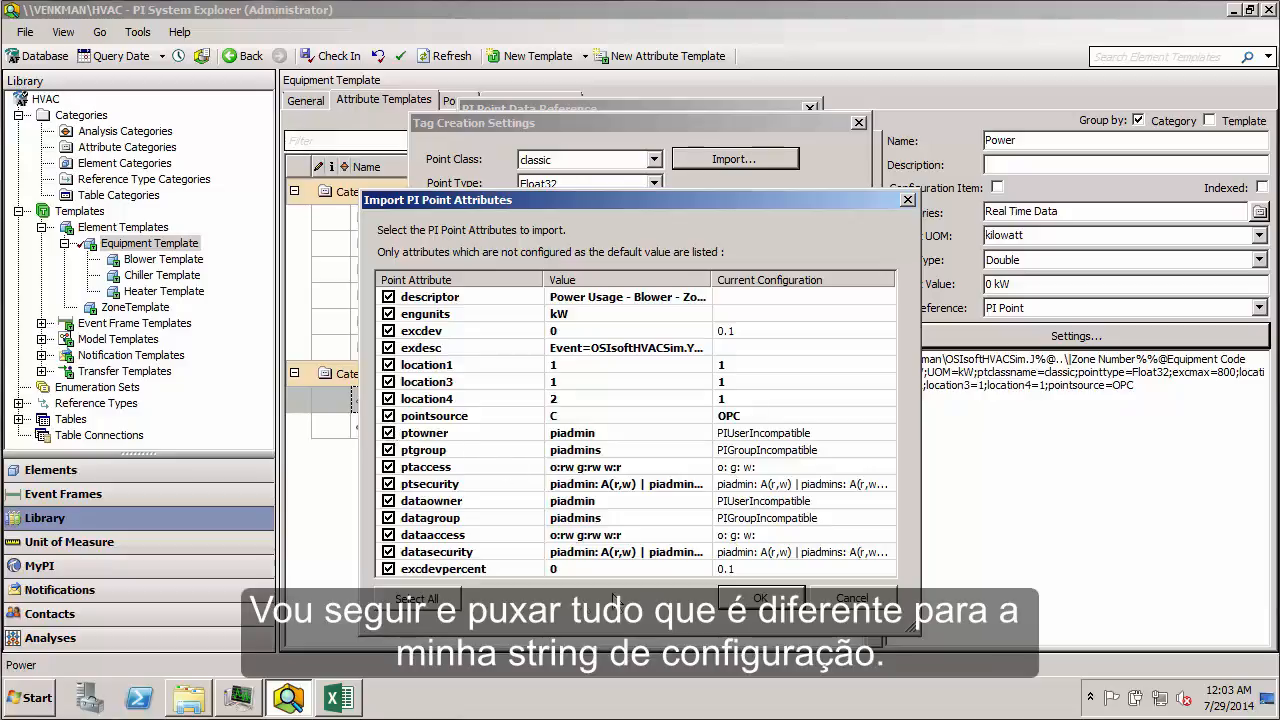
pyautogui.click(737, 600)
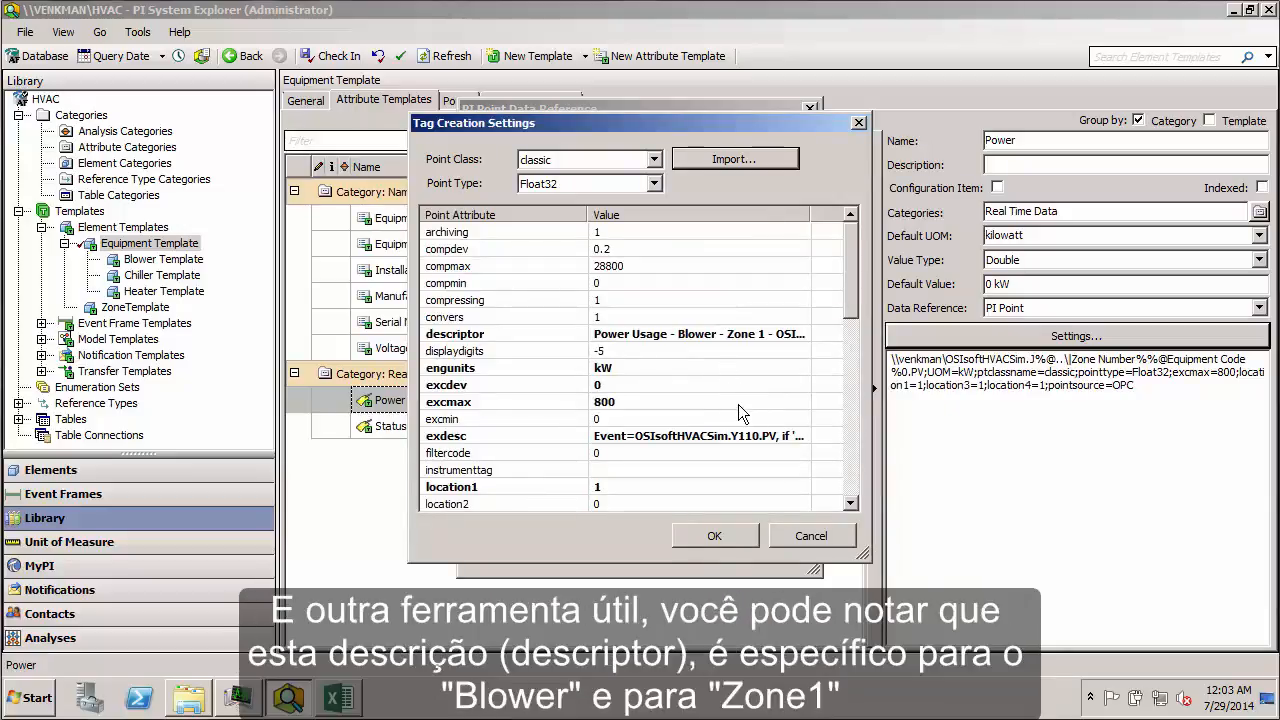
pyautogui.click(691, 340)
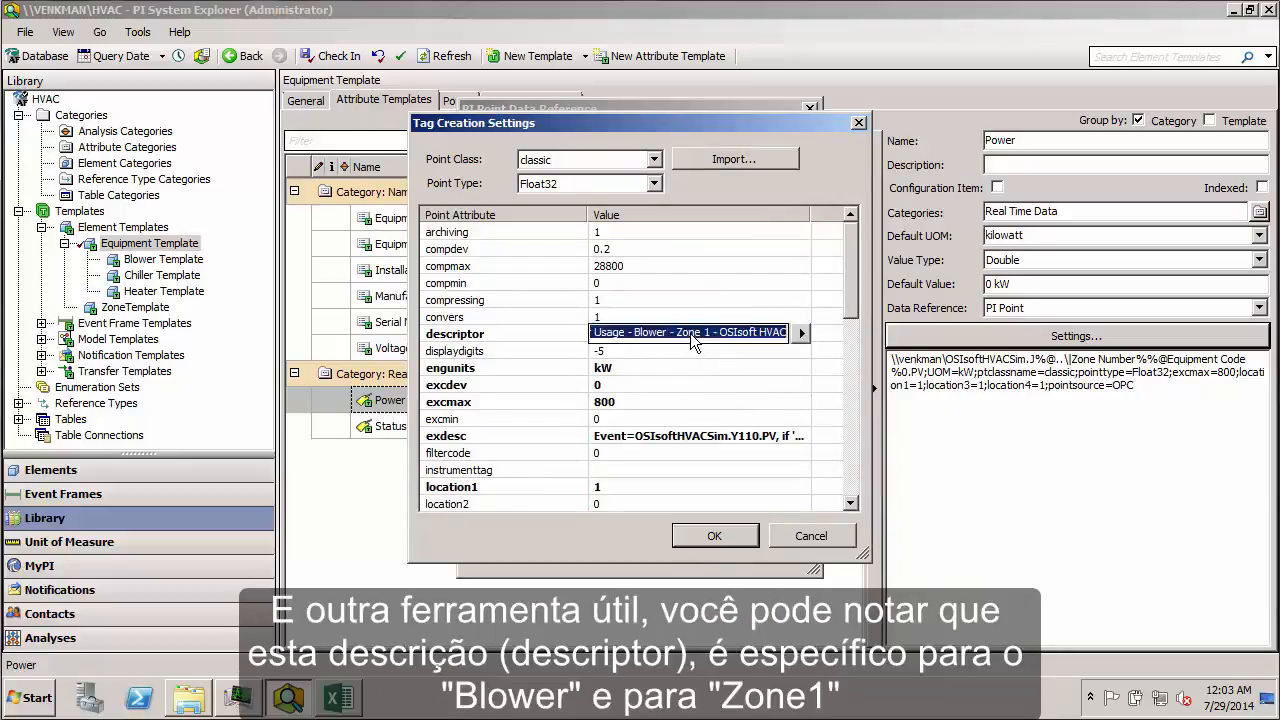
pyautogui.moveTo(635, 332); pyautogui.dragTo(711, 337)
pyautogui.click(664, 333)
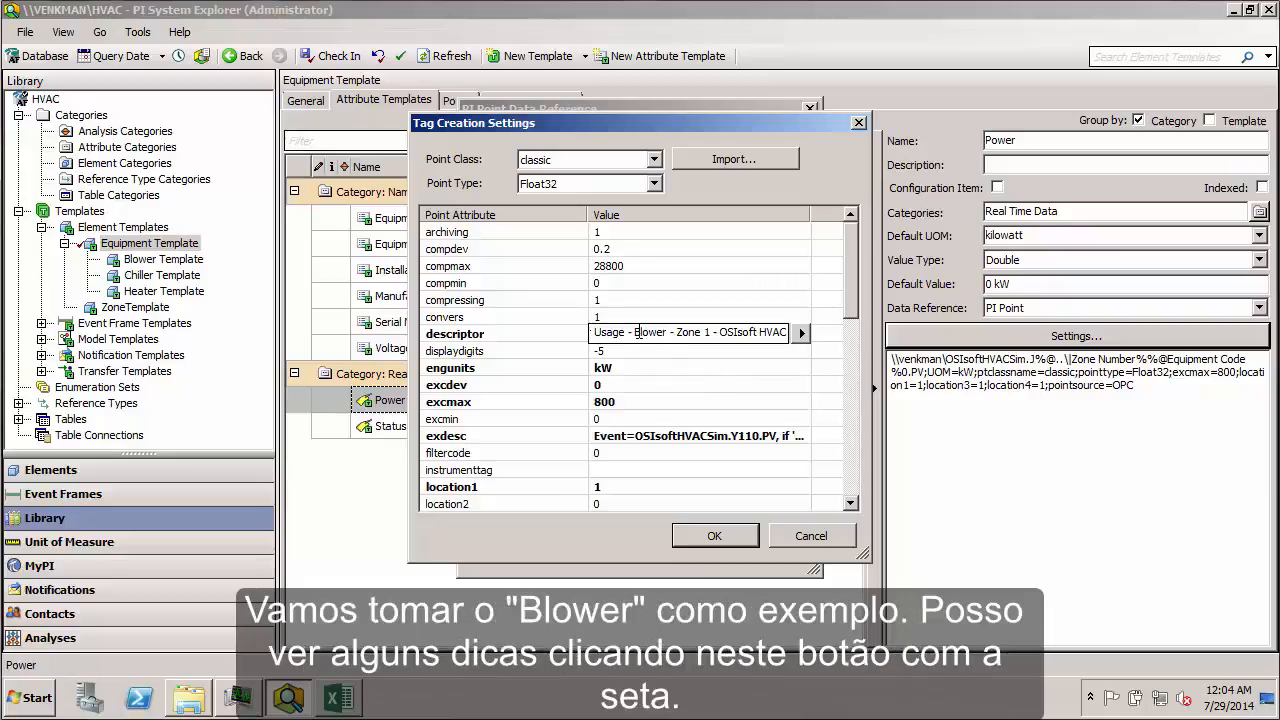
pyautogui.moveTo(636, 332); pyautogui.dragTo(666, 336)
pyautogui.click(801, 335)
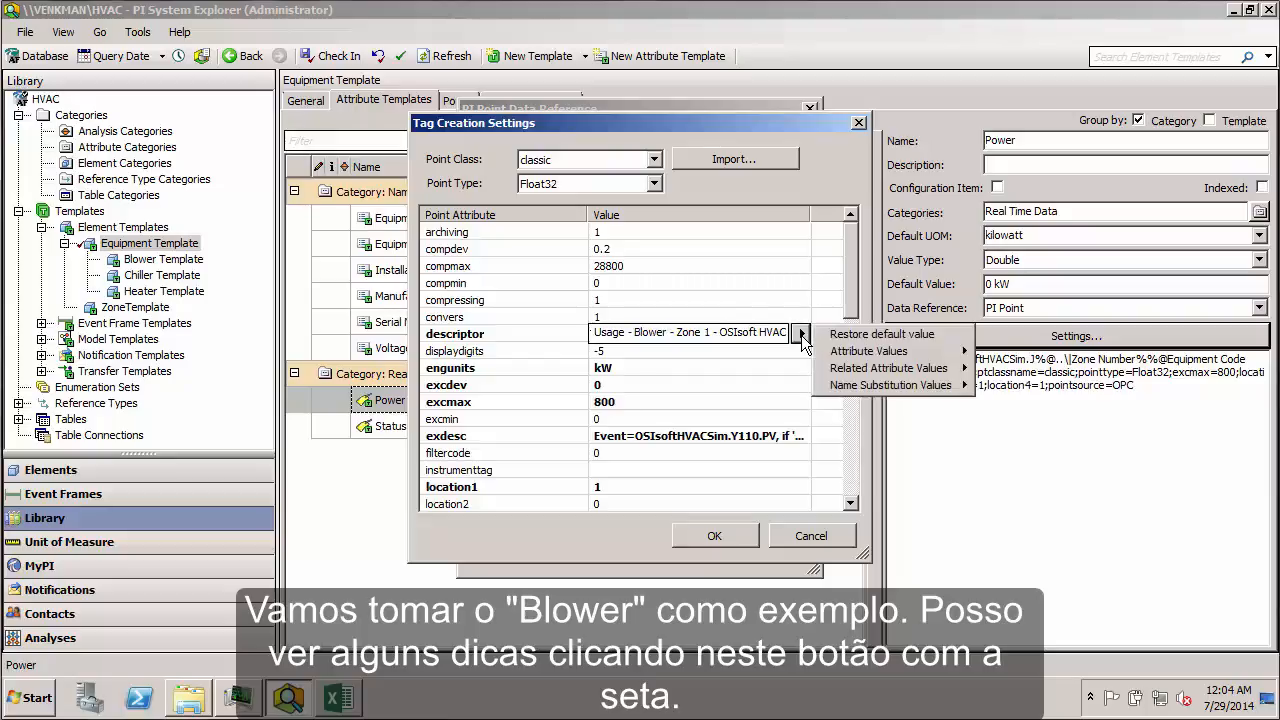
pyautogui.moveTo(891, 352)
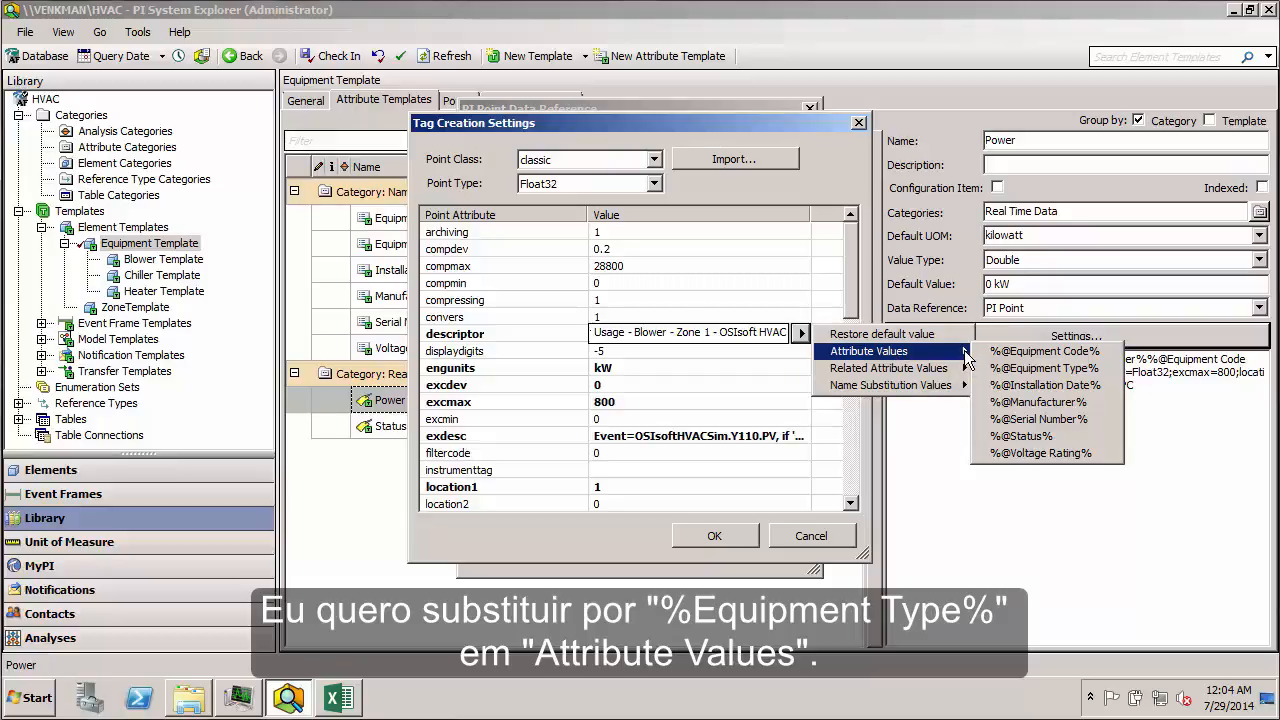
pyautogui.click(1062, 370)
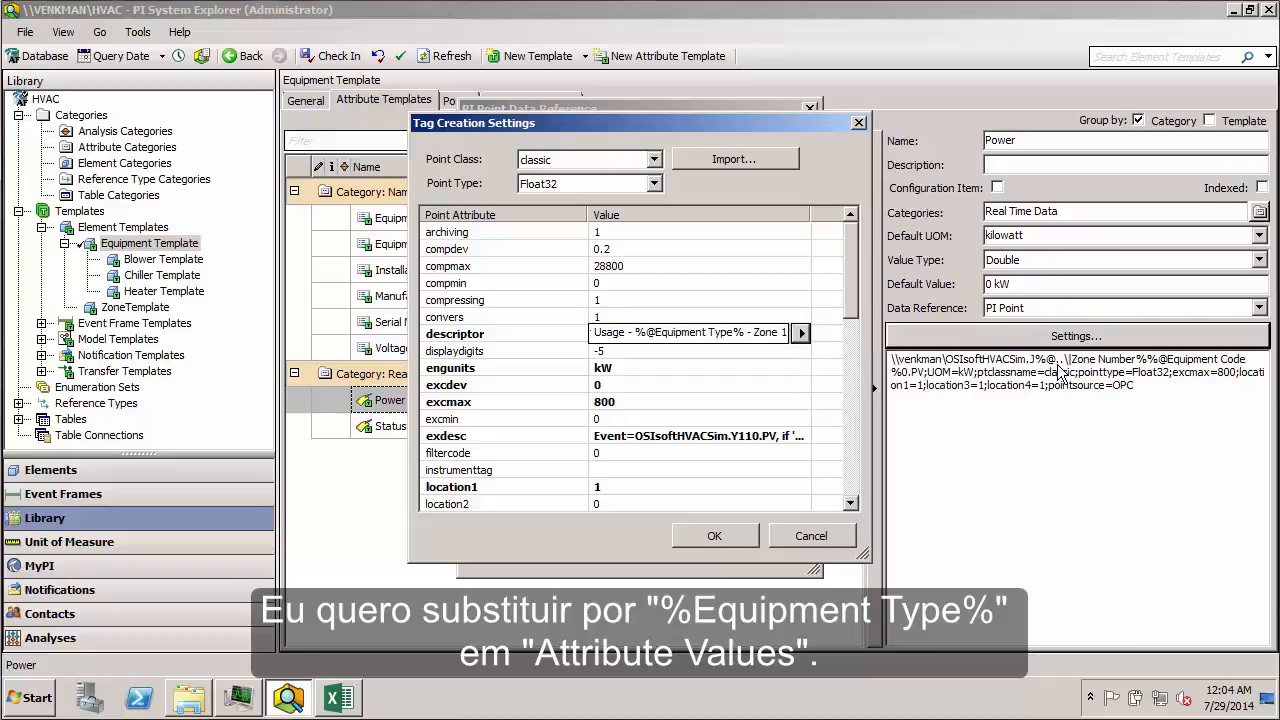
pyautogui.doubleClick(783, 332)
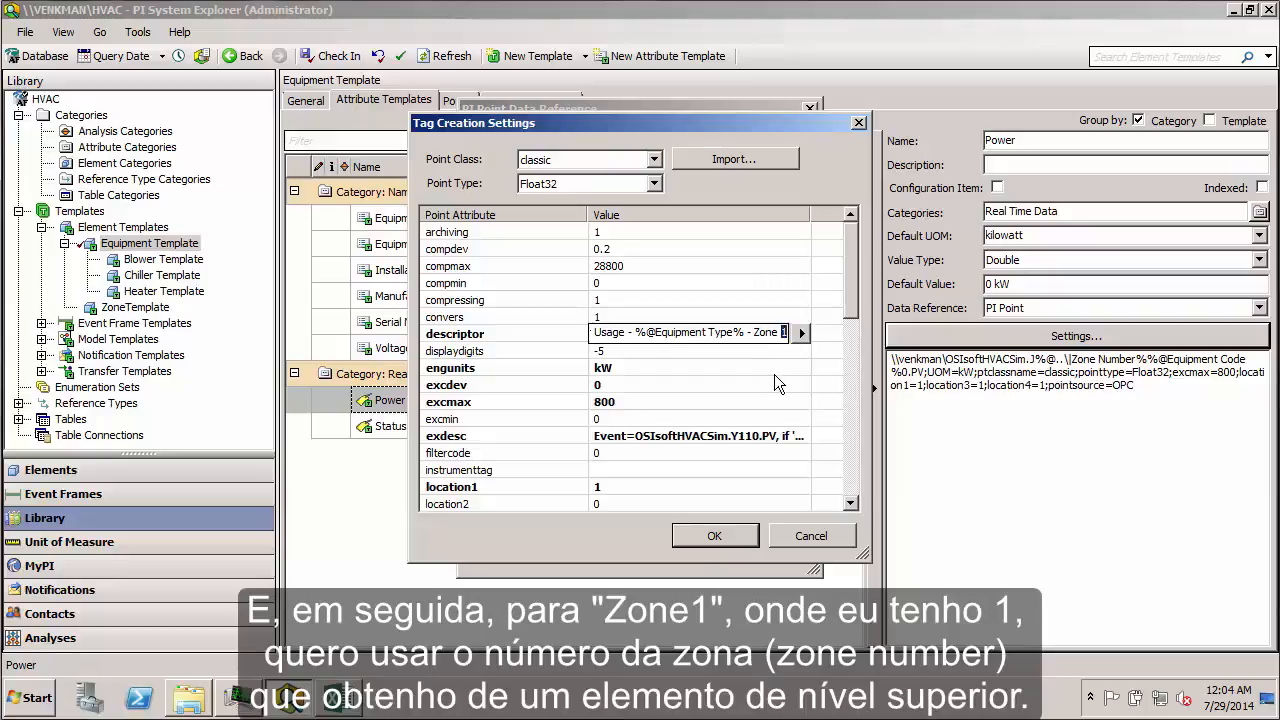
pyautogui.click(803, 334)
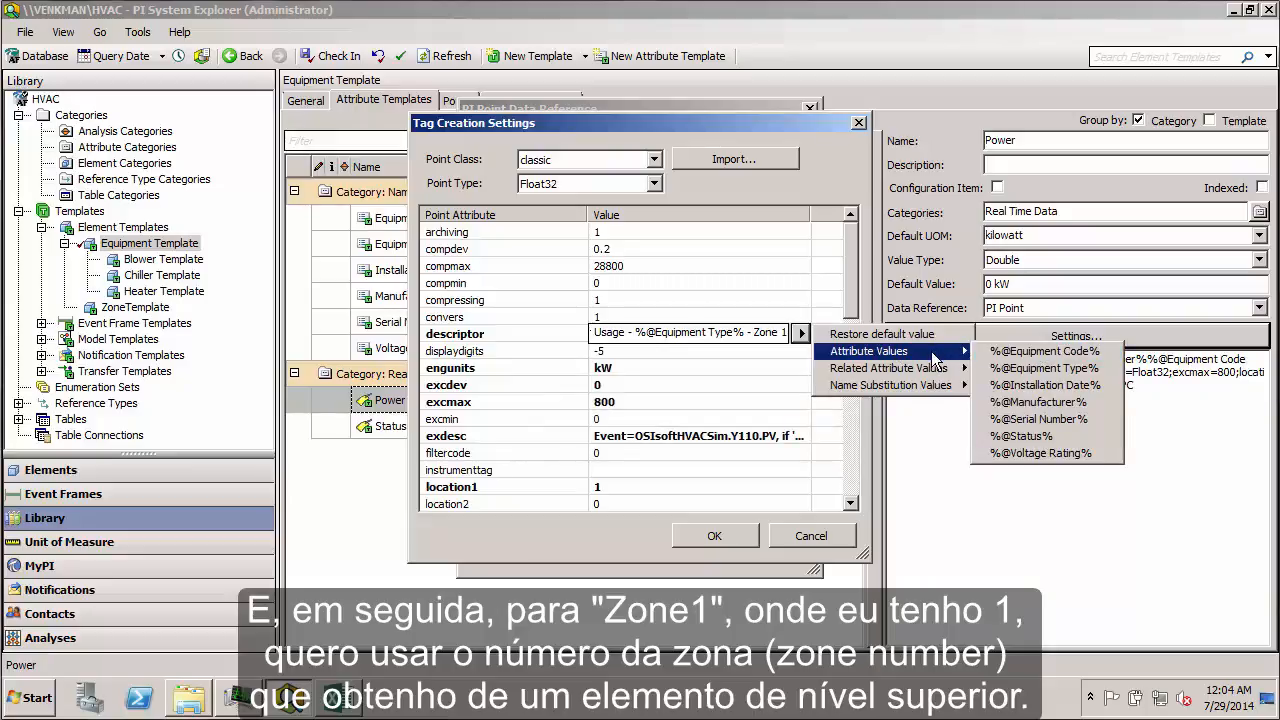
pyautogui.moveTo(940, 379)
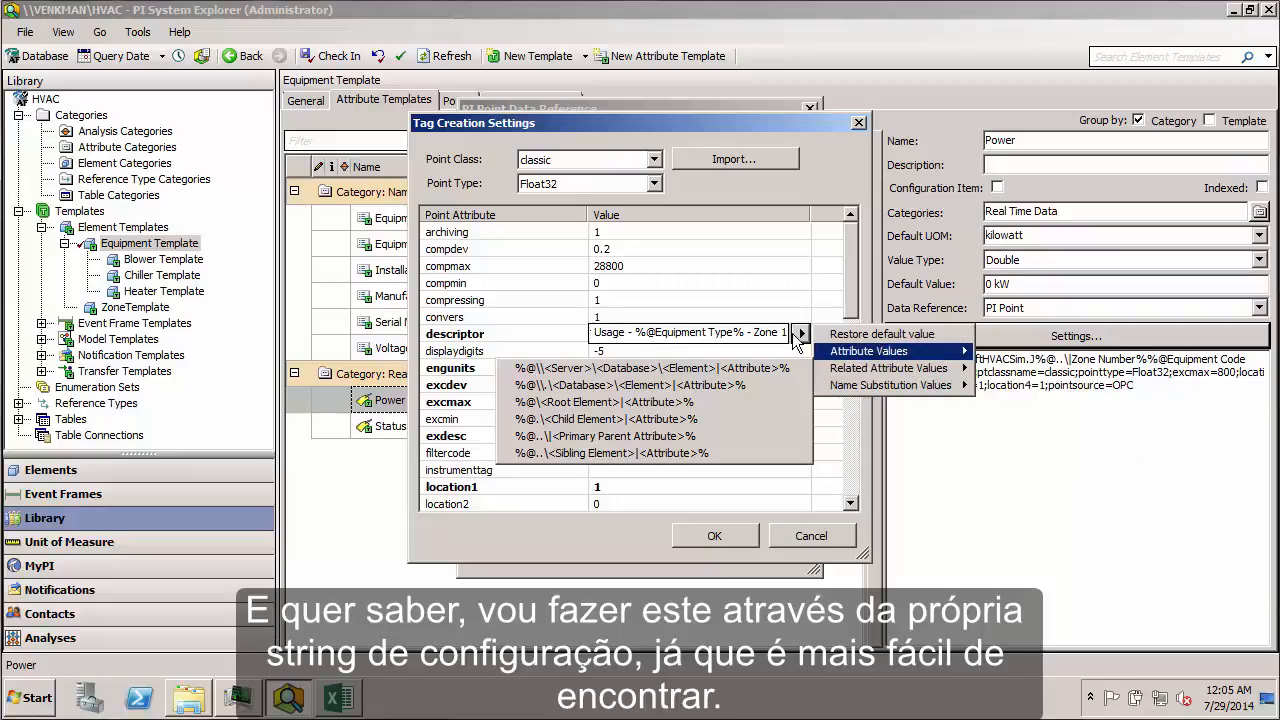
pyautogui.click(760, 335)
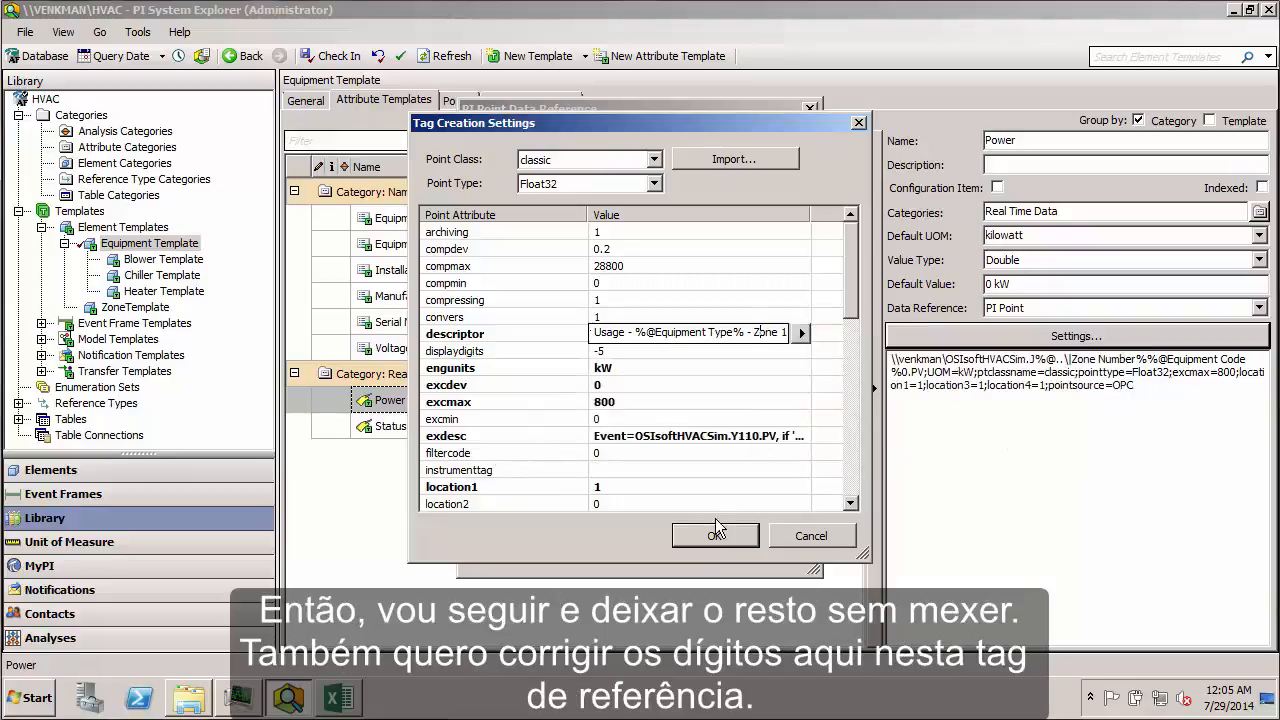
# Review the tag number in the exdesc value, then accept the tag creation settings and the Power attribute's data reference
pyautogui.click(746, 437)
pyautogui.moveTo(624, 436); pyautogui.dragTo(638, 436)
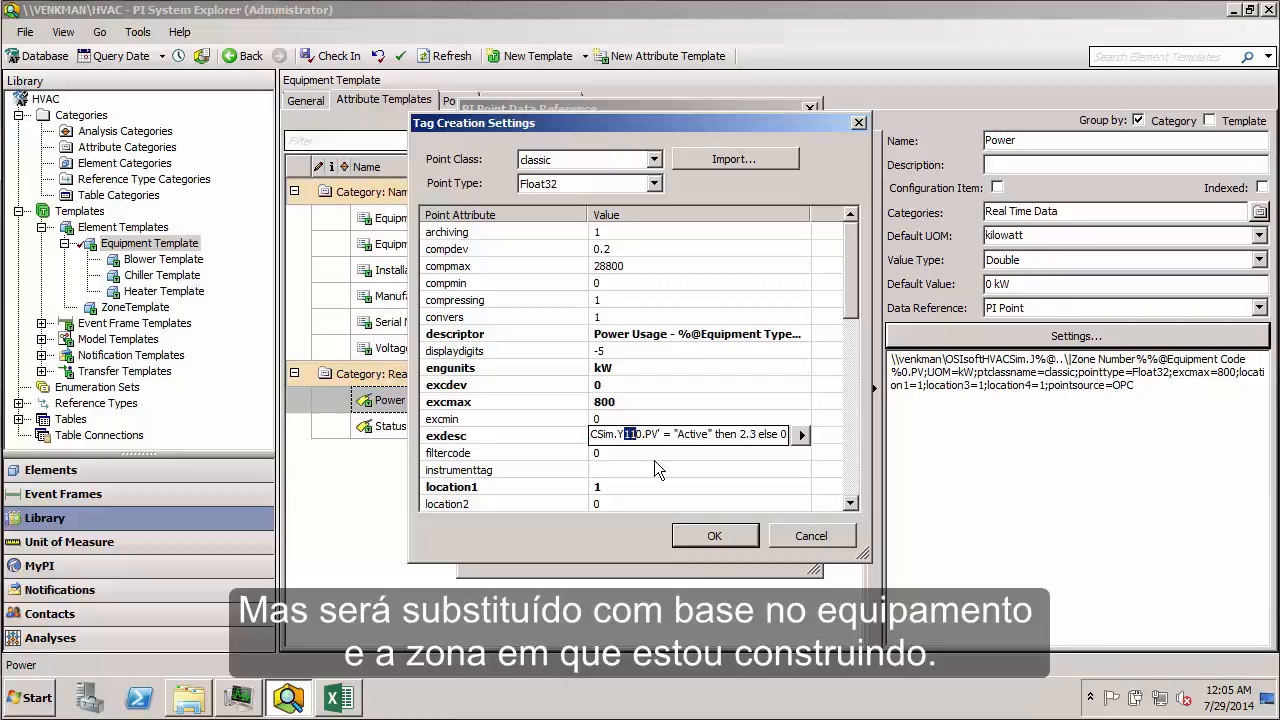
pyautogui.click(717, 537)
pyautogui.click(666, 541)
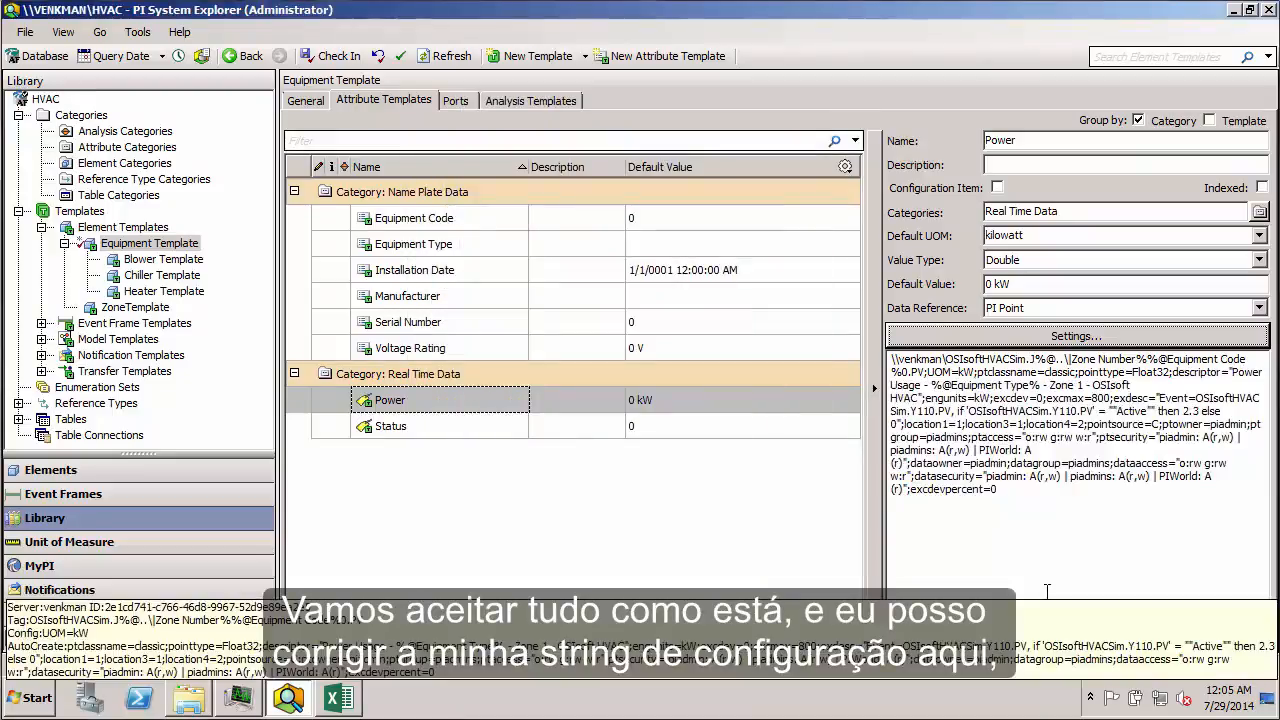
# In Power's configuration string, replace the zone number 1 in the descriptor with a copy of the %@..\|Zone Number% parameter
pyautogui.doubleClick(1079, 385)
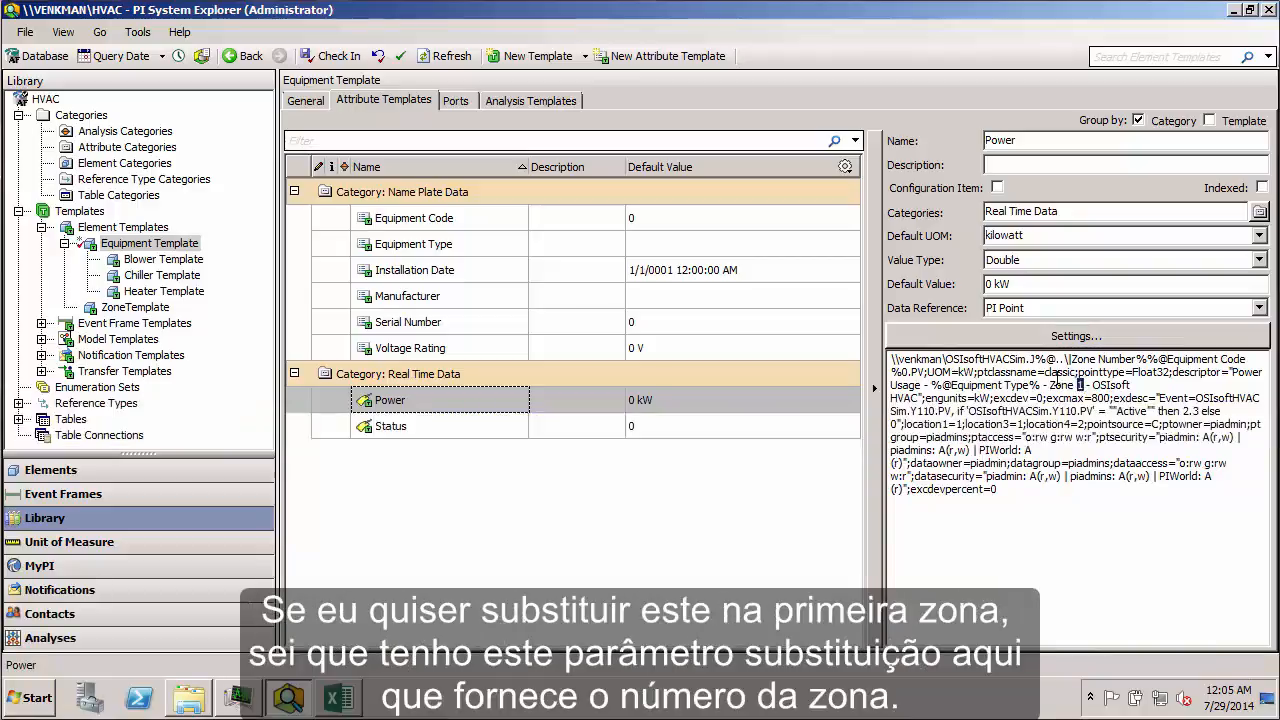
pyautogui.moveTo(1034, 359); pyautogui.dragTo(1146, 363)
pyautogui.hotkey('ctrl', 'c')
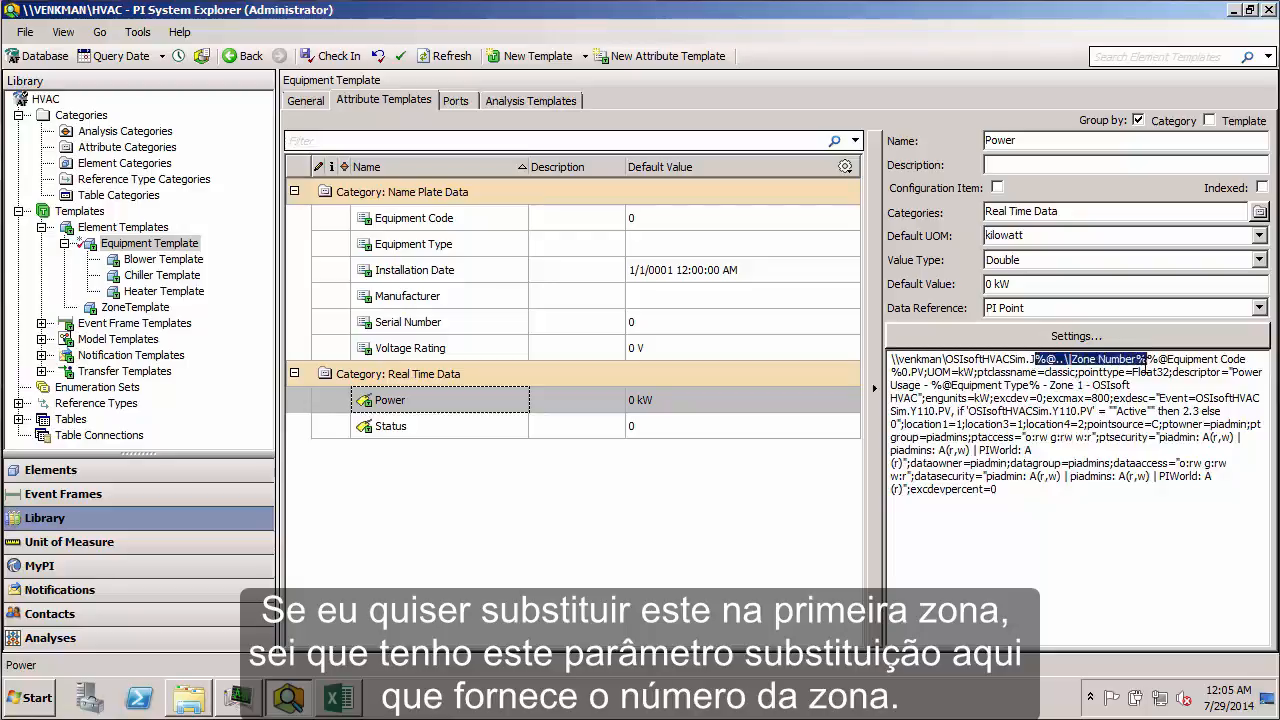
pyautogui.click(1079, 385)
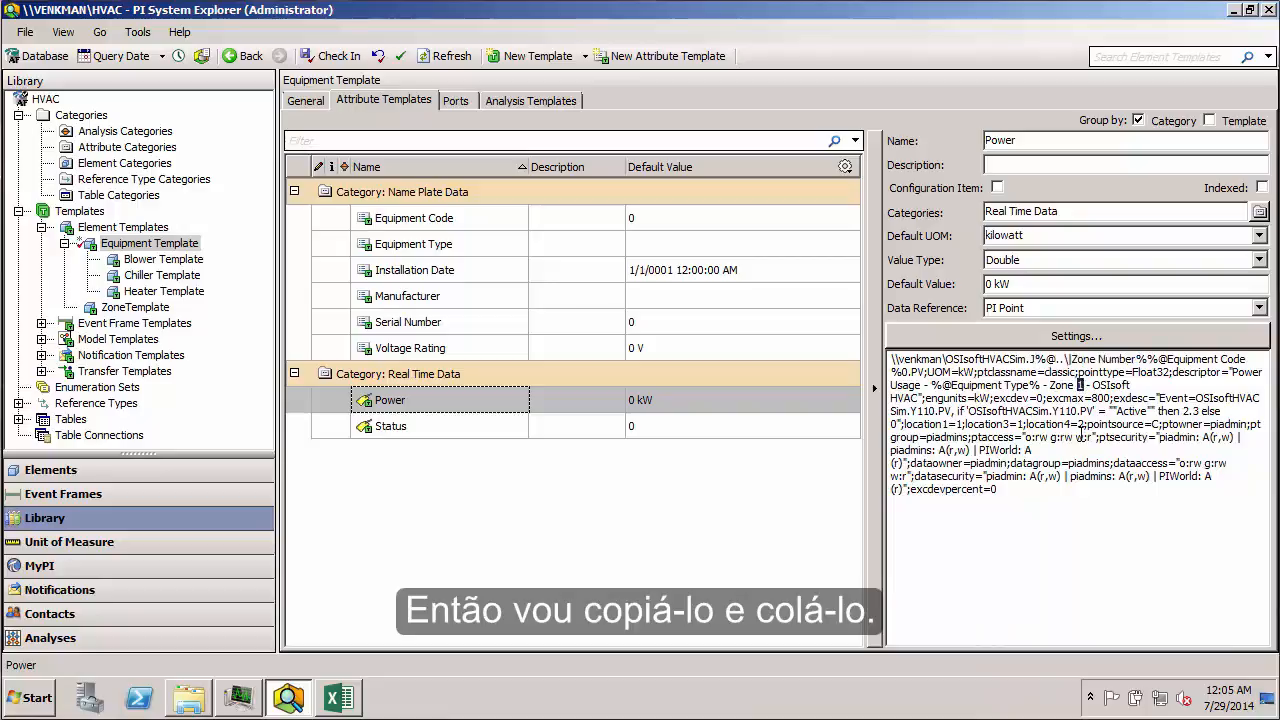
pyautogui.hotkey('ctrl', 'v')
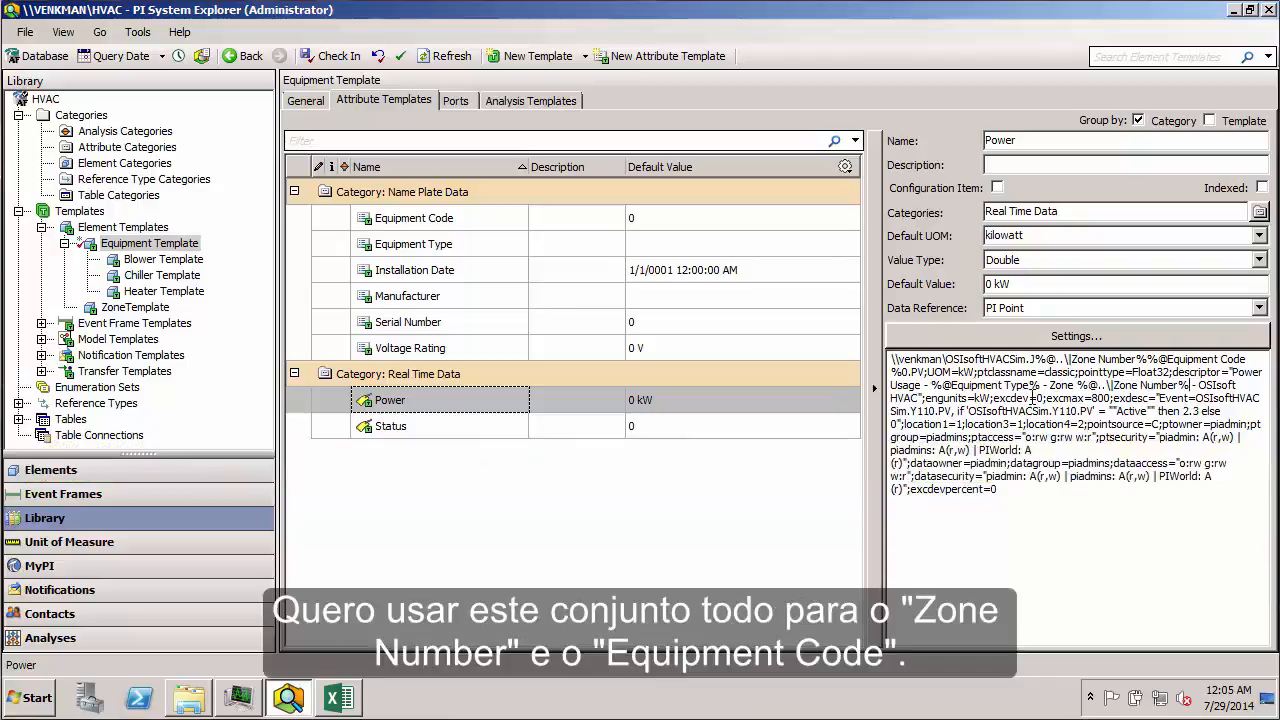
pyautogui.moveTo(1037, 358); pyautogui.dragTo(931, 411)
pyautogui.write('%@..\\|Zone Number%%@Equipment Code%')
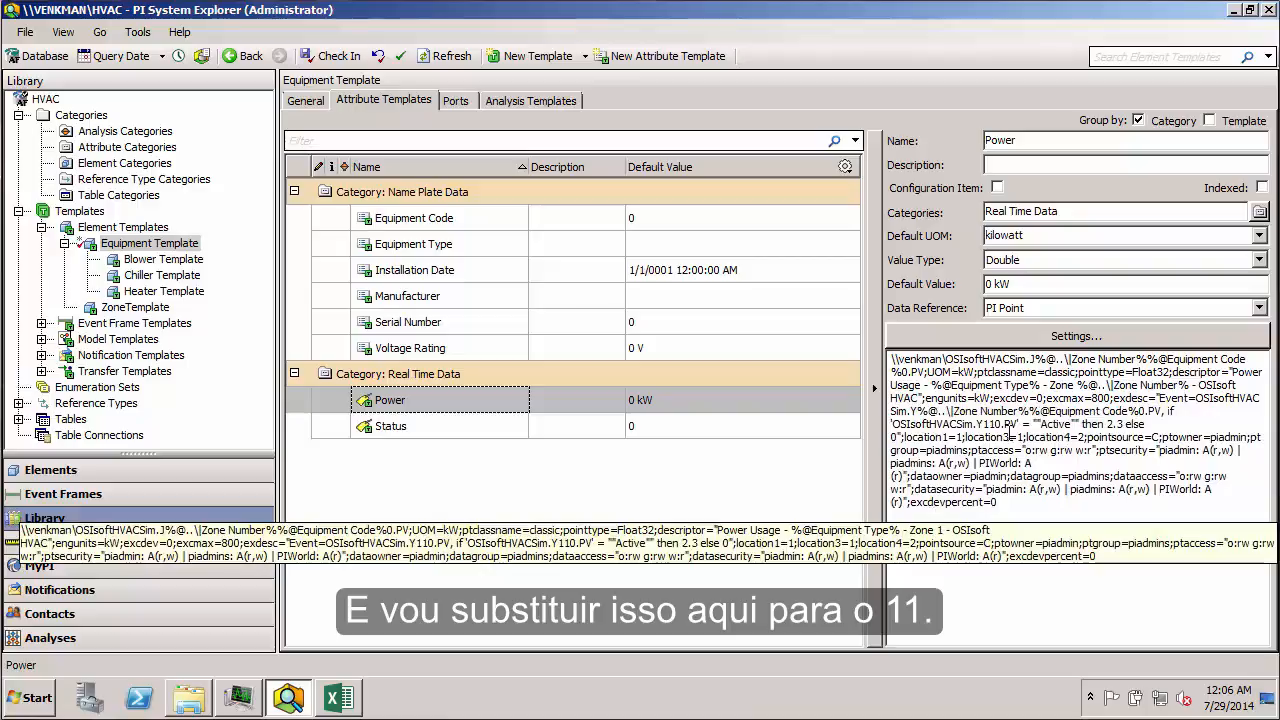
pyautogui.moveTo(983, 424); pyautogui.dragTo(992, 424)
pyautogui.write('%@..\\|Zone Number%%@Equipment Code%')
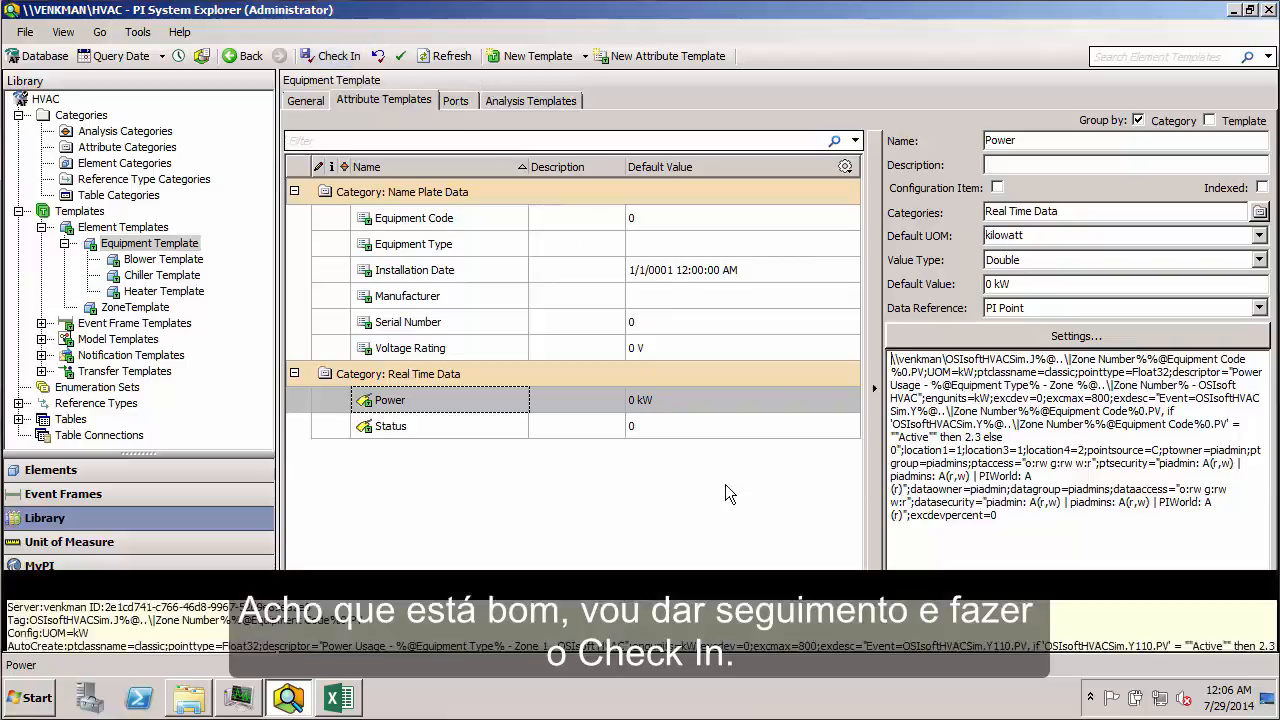
# Check the substituted zone and tag digits in element BLR-01's Power configuration and reset that attribute to its template
pyautogui.click(100, 471)
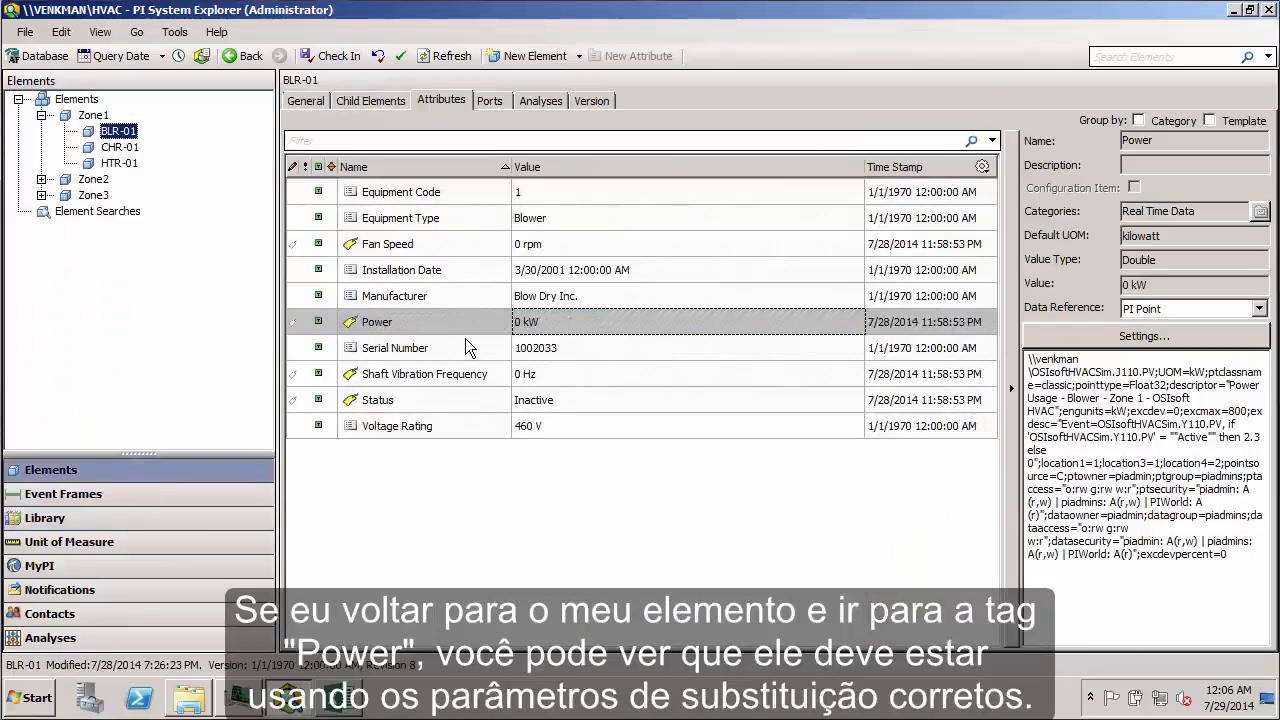
pyautogui.moveTo(1107, 428)
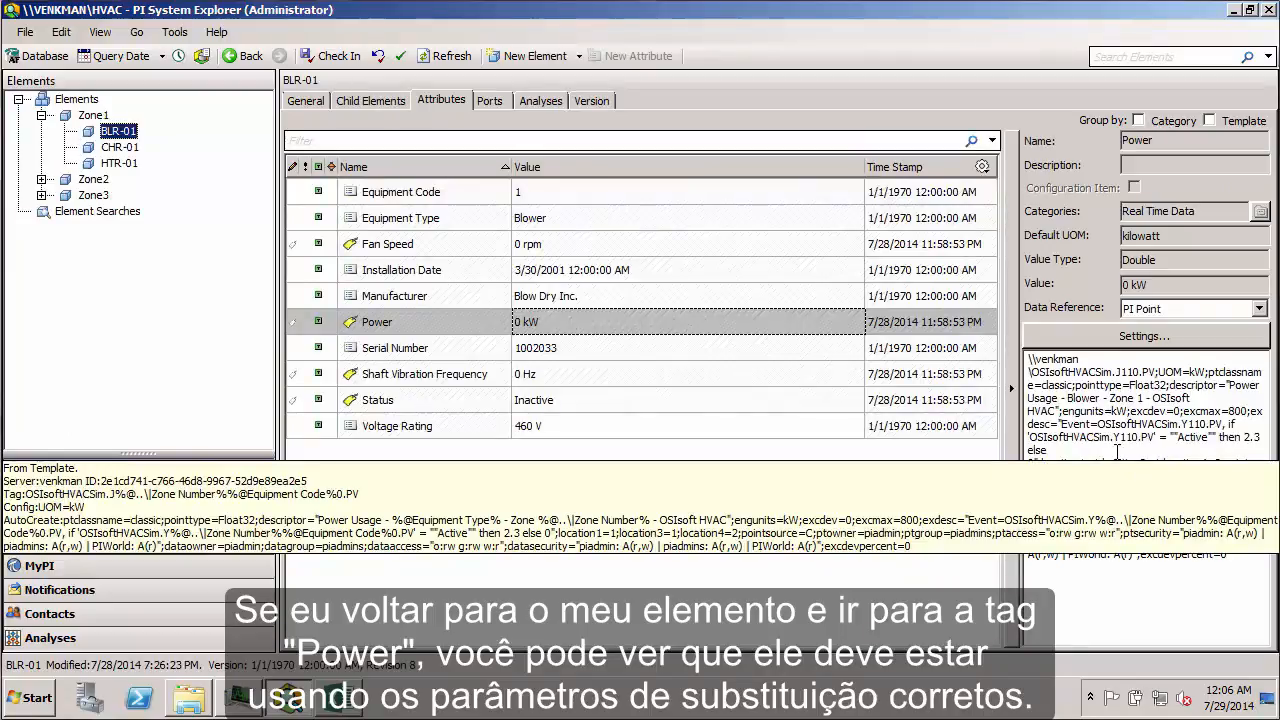
pyautogui.doubleClick(1138, 398)
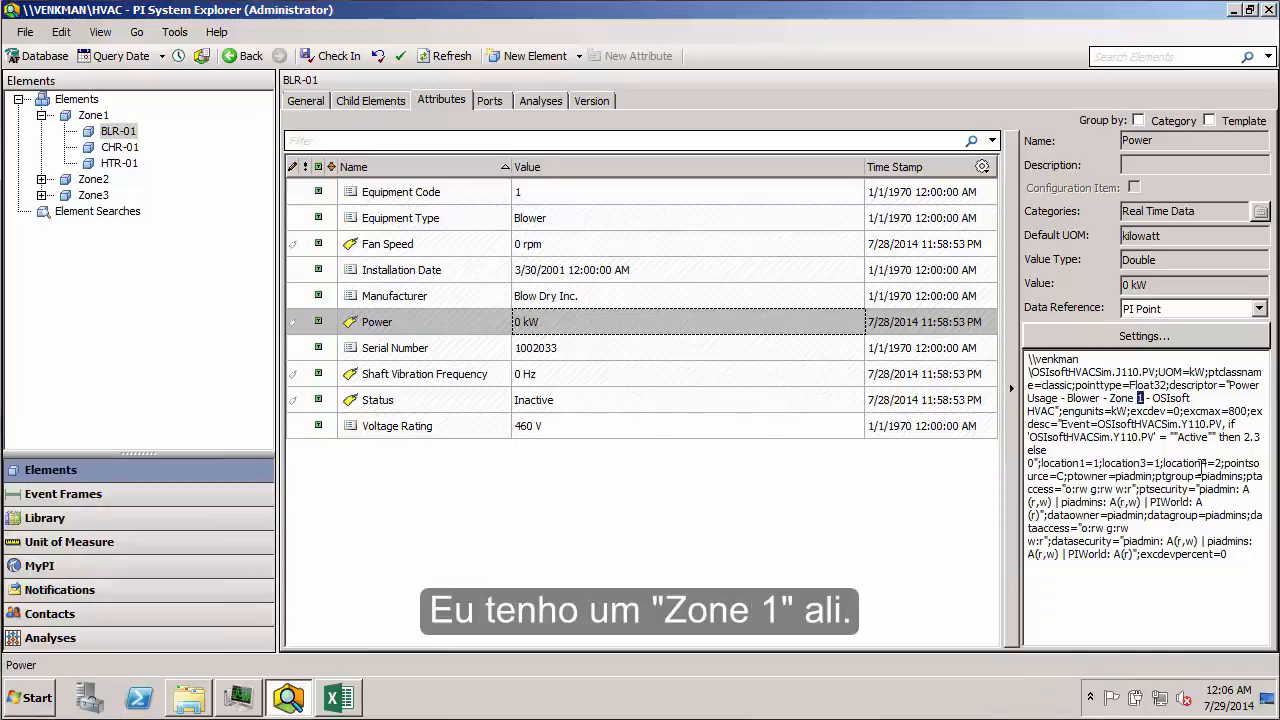
pyautogui.moveTo(1188, 424); pyautogui.dragTo(1201, 424)
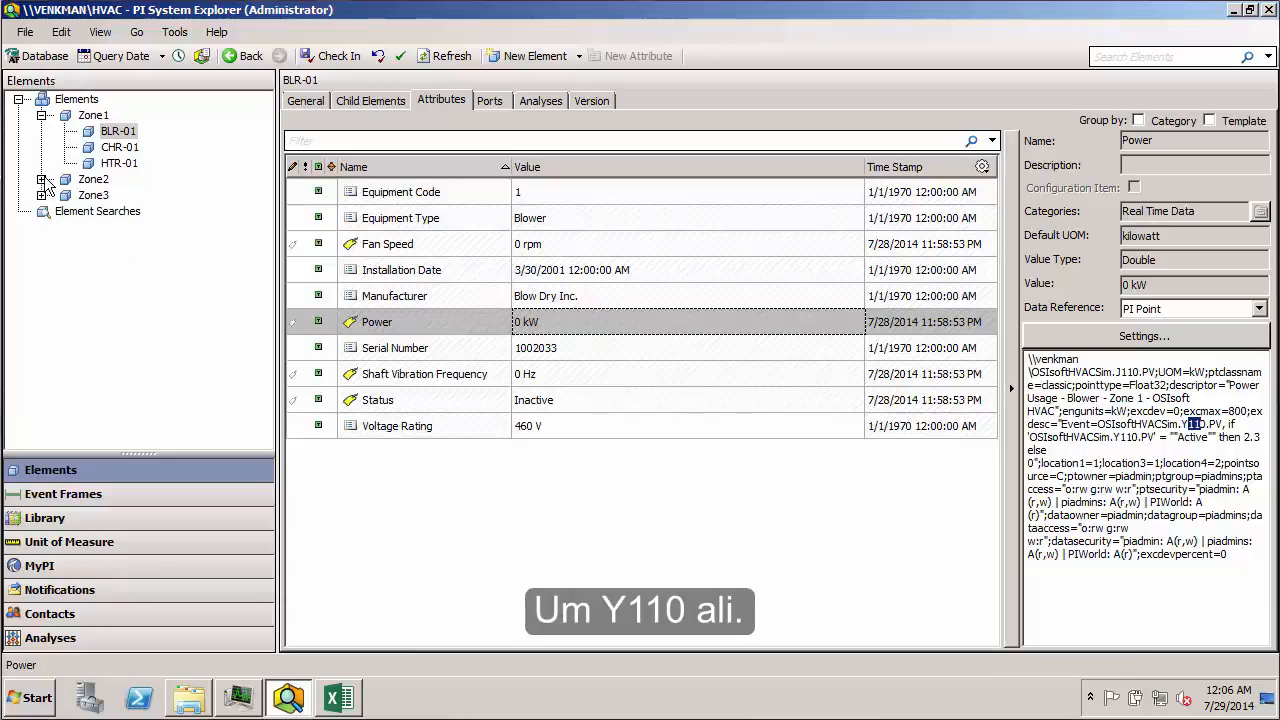
pyautogui.rightClick(540, 322)
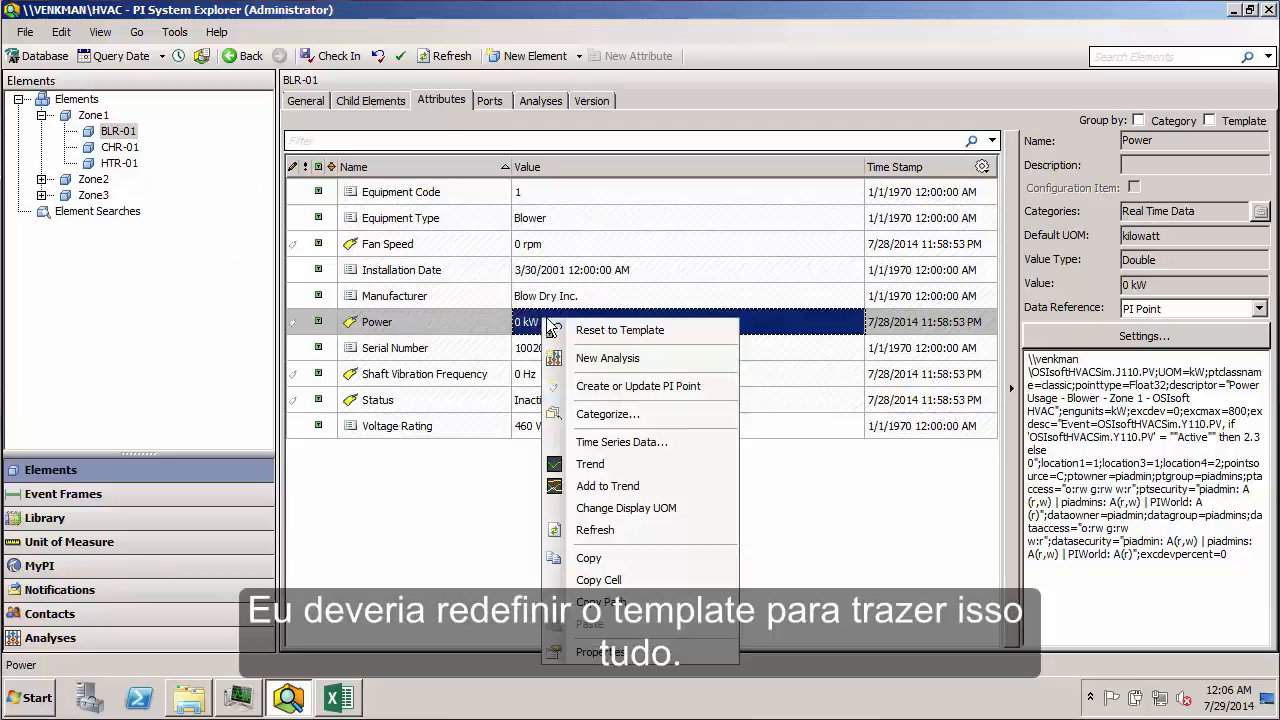
pyautogui.click(605, 333)
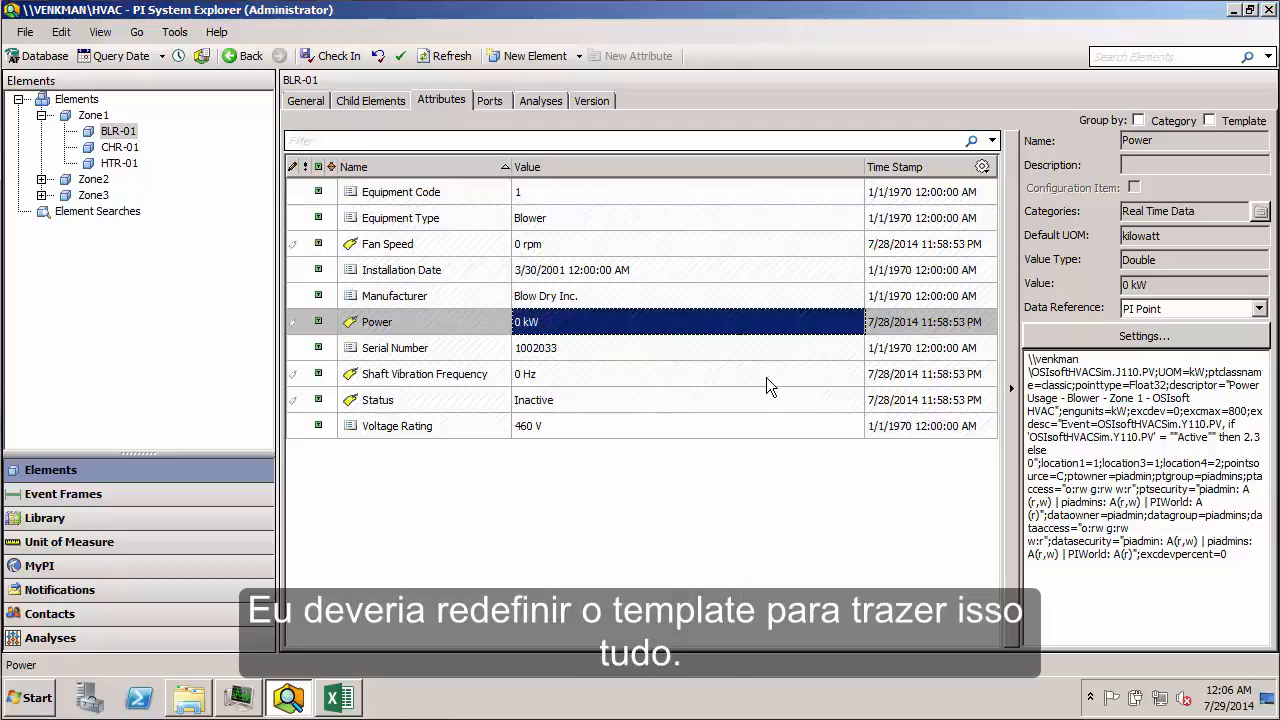
# Examine the Power configuration string of Zone2's BLR-02 for the substituted tag number, zone number and equipment type
pyautogui.click(41, 179)
pyautogui.click(125, 196)
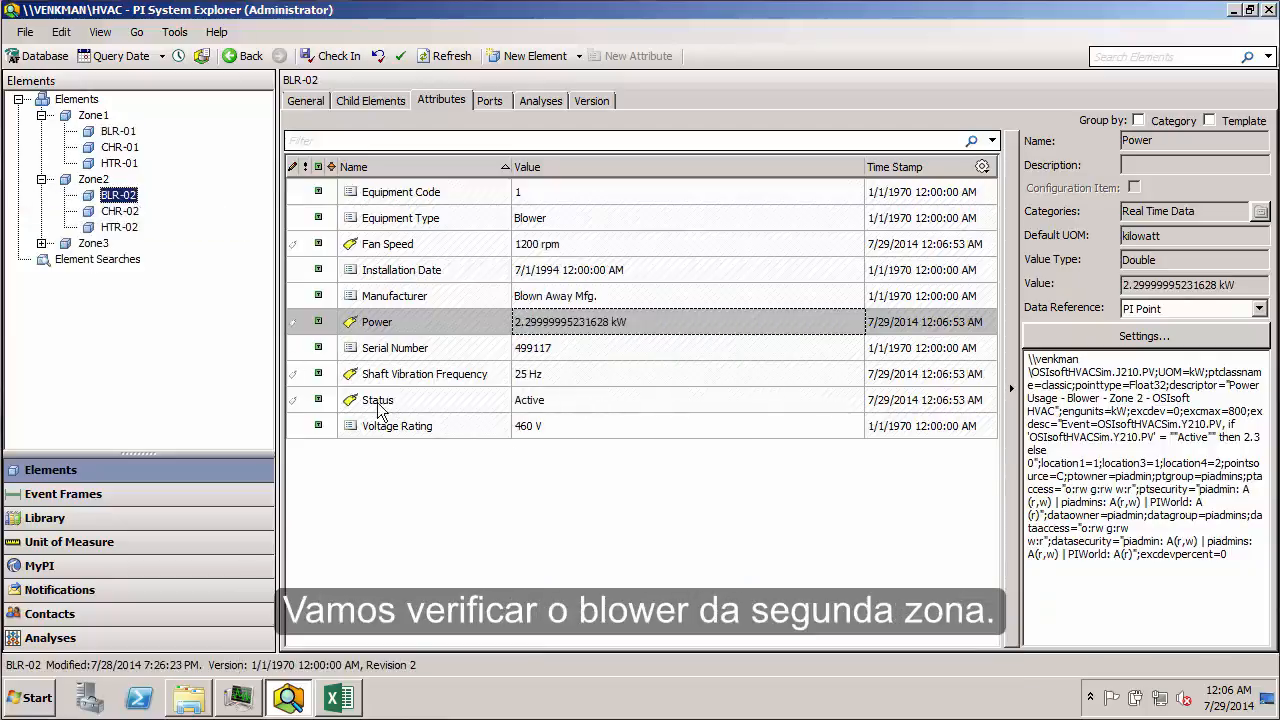
pyautogui.moveTo(1187, 424); pyautogui.dragTo(1201, 424)
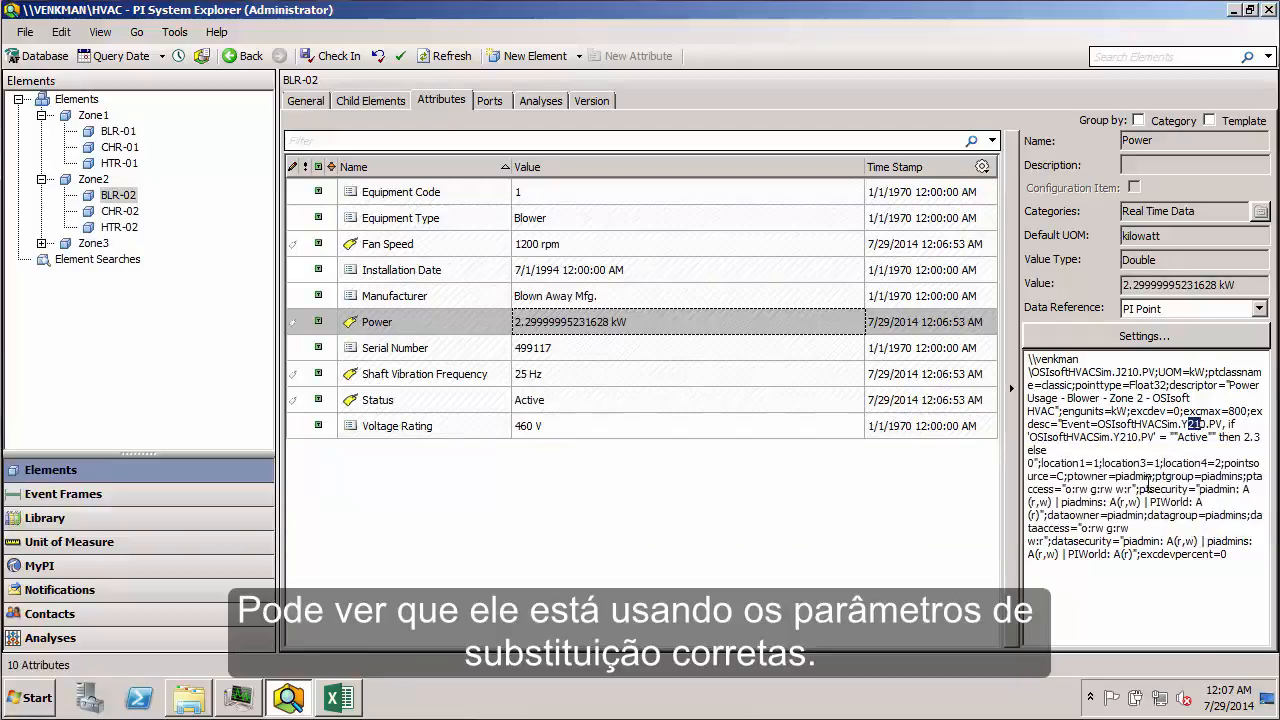
pyautogui.moveTo(1134, 398); pyautogui.dragTo(1097, 394)
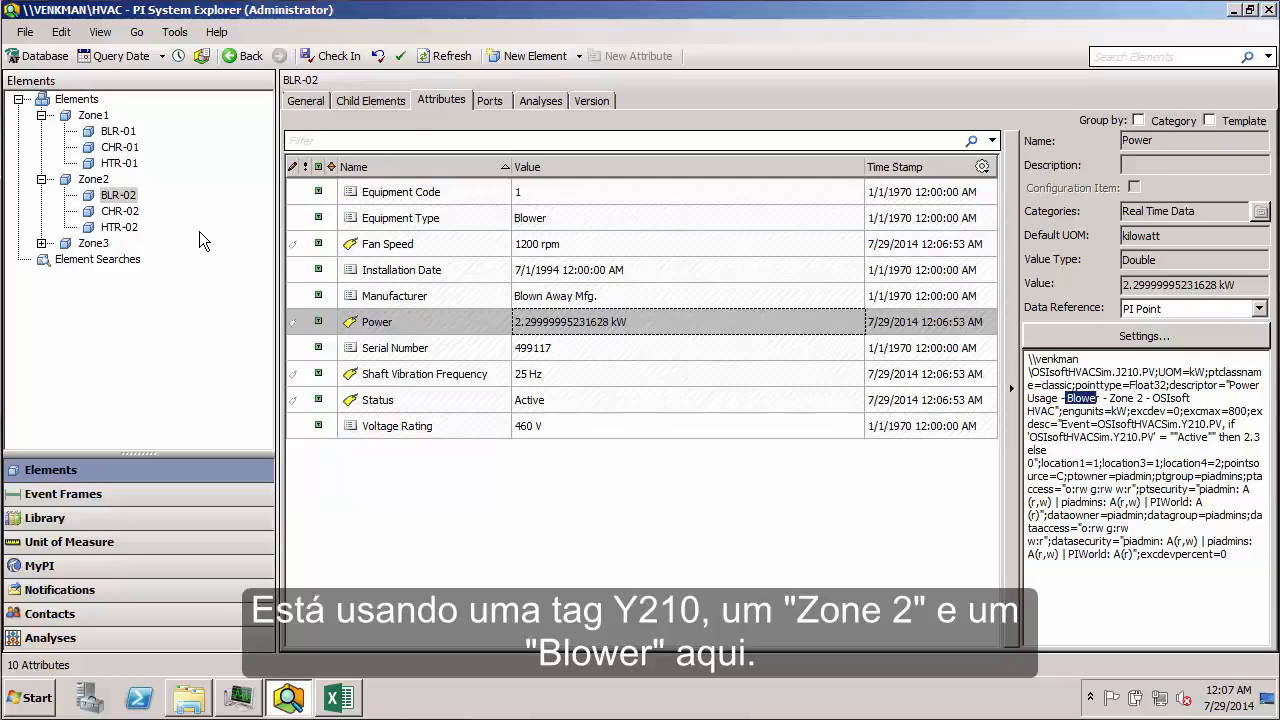
# Examine the equipment type and zone number in the Power descriptor of Zone2's CHR-02
pyautogui.click(128, 214)
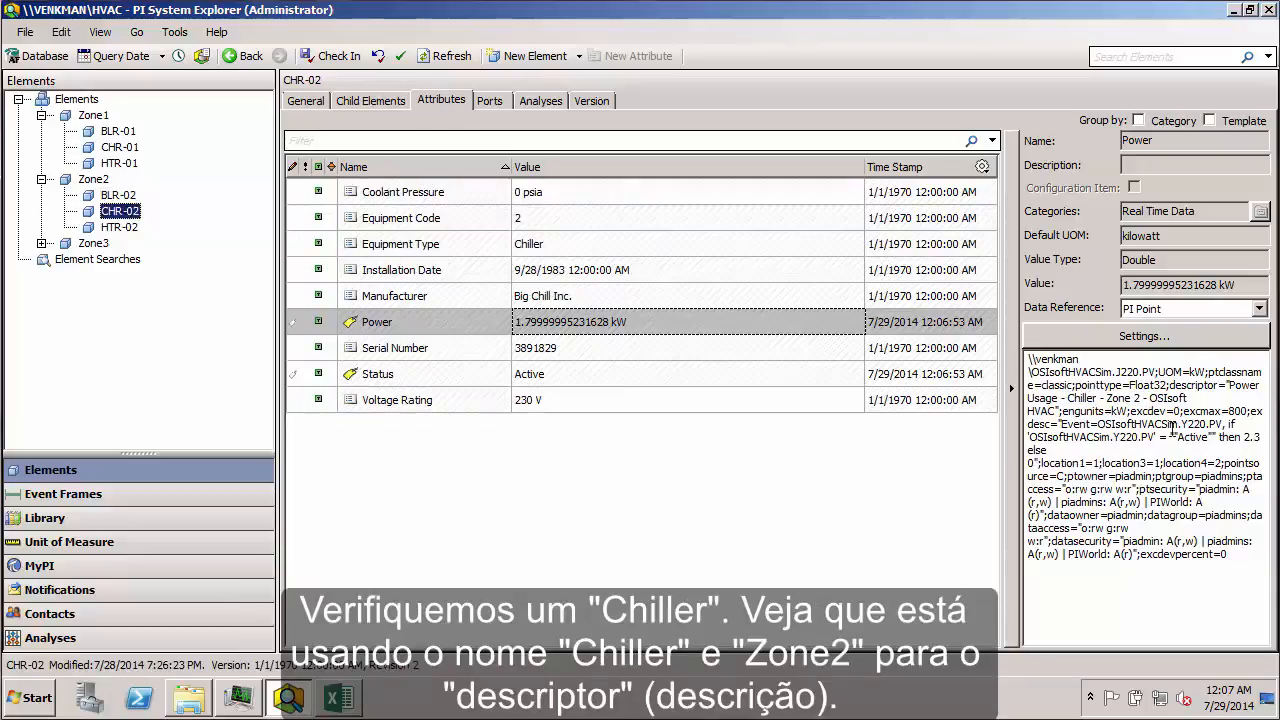
pyautogui.click(1065, 398)
pyautogui.moveTo(1065, 398); pyautogui.dragTo(1098, 398)
pyautogui.click(1136, 398)
pyautogui.doubleClick(1136, 398)
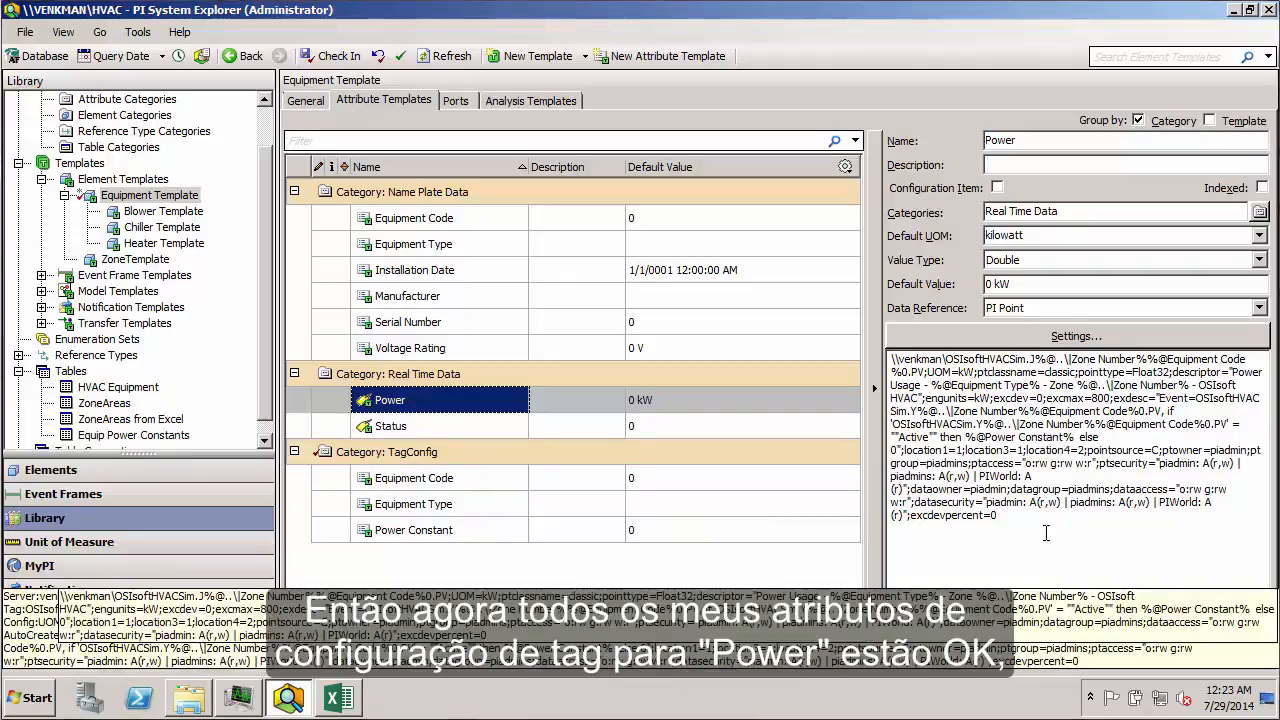
# Review the Equipment Template's completed Power tag configuration string and check in the changes
pyautogui.click(991, 517)
pyautogui.moveTo(991, 517); pyautogui.dragTo(891, 372)
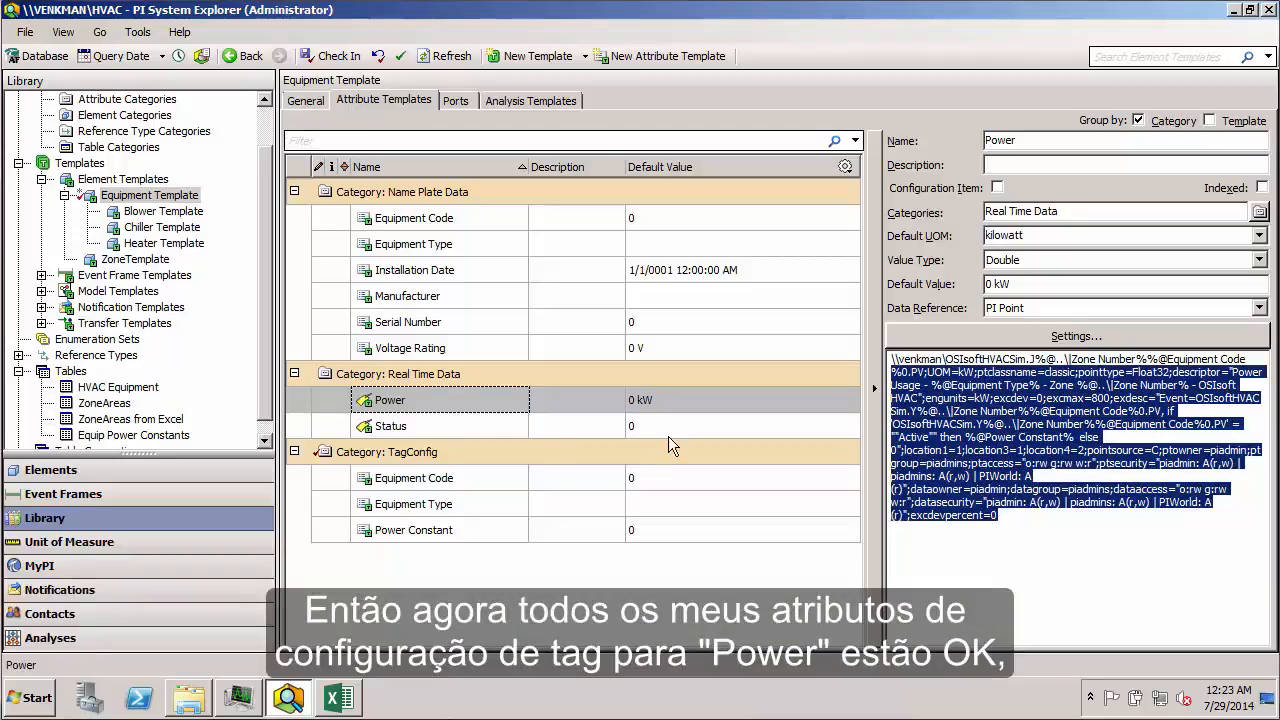
pyautogui.click(338, 57)
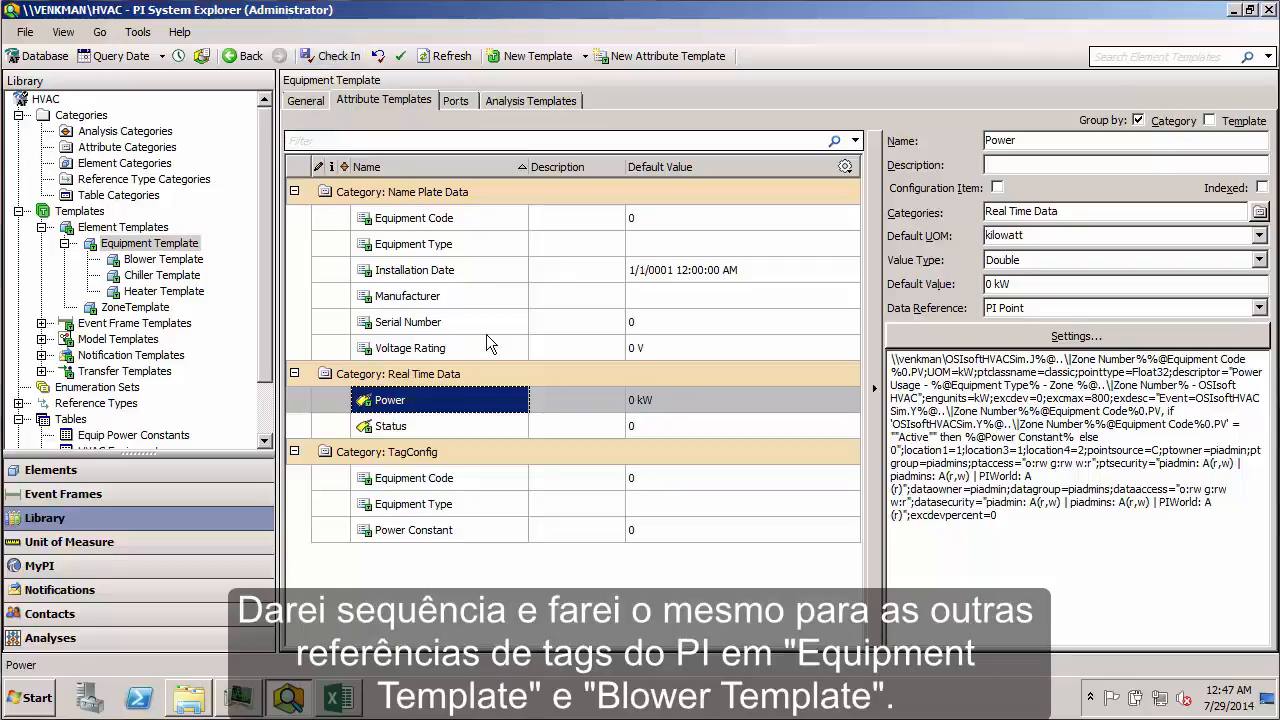
# Enable tag creation for the Equipment Template's Status attribute and open its tag creation settings
pyautogui.click(417, 428)
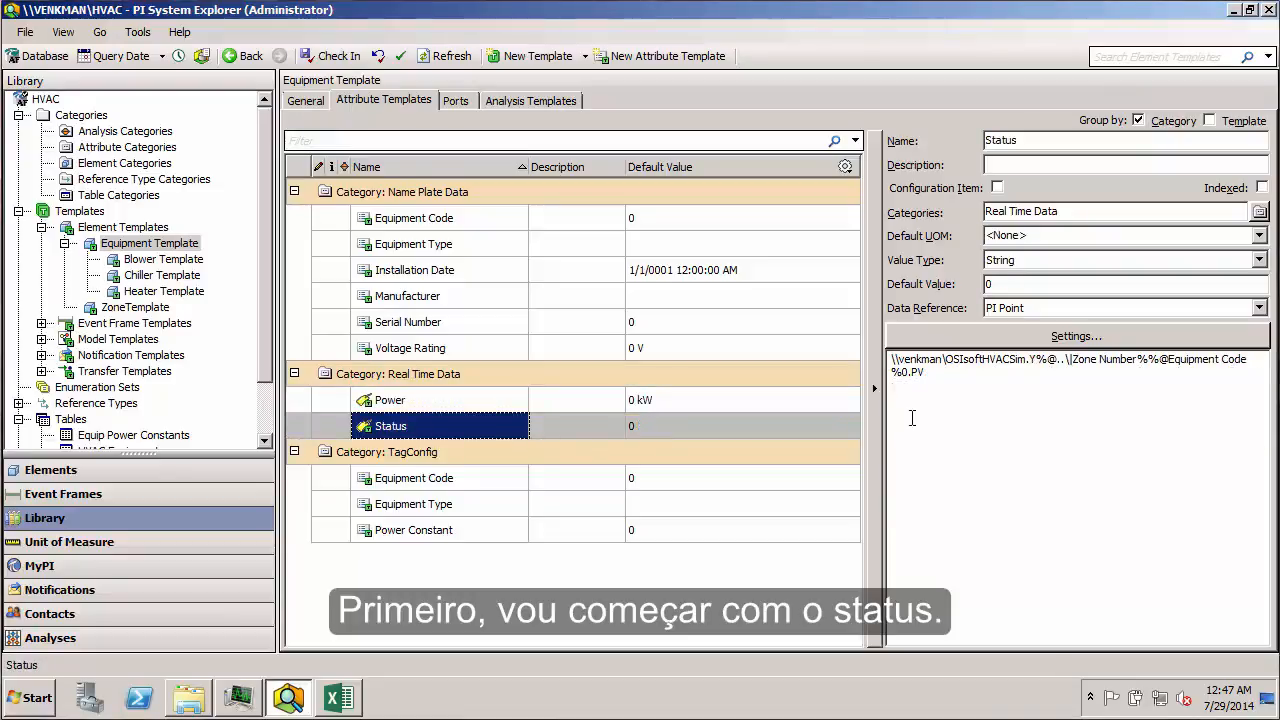
pyautogui.click(1073, 338)
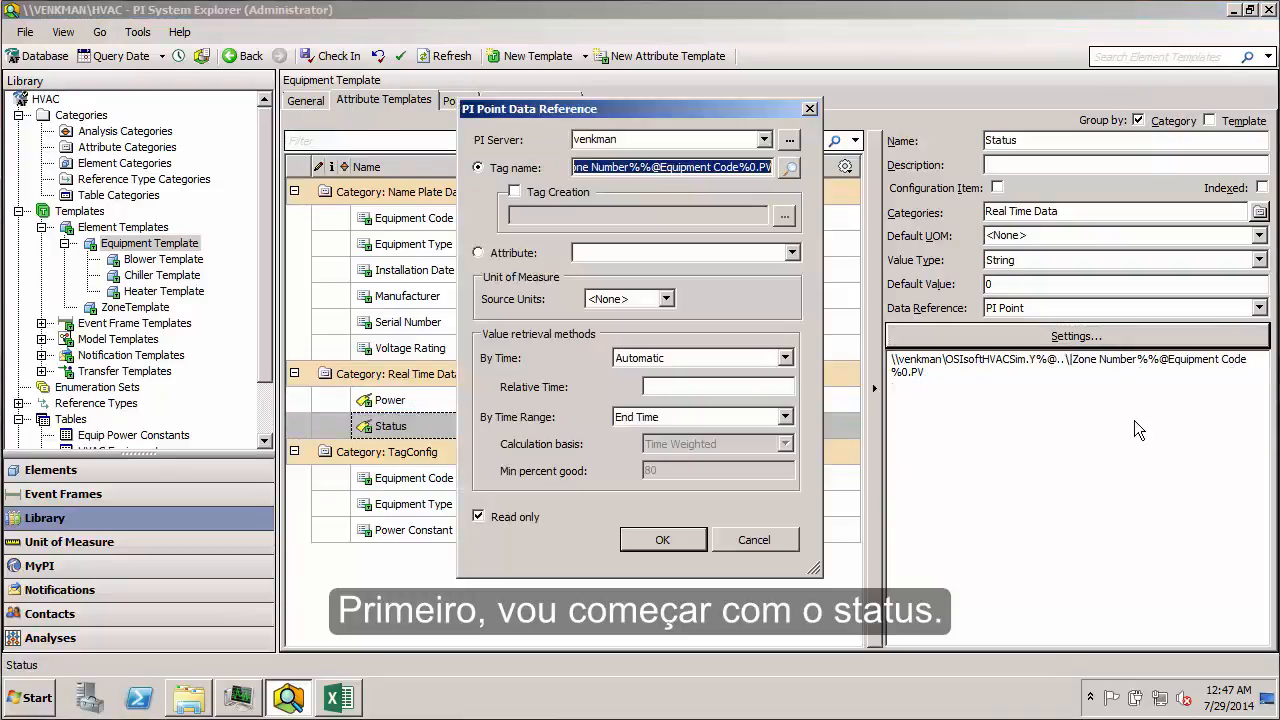
pyautogui.click(519, 193)
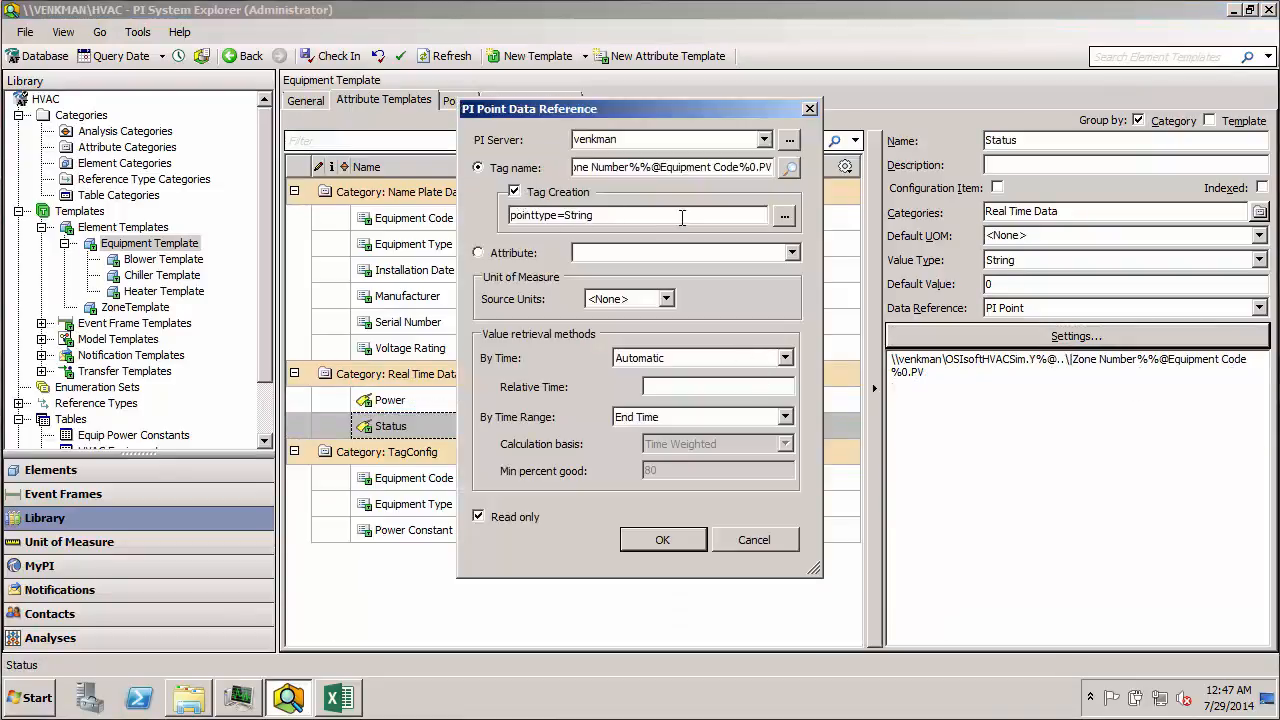
pyautogui.click(783, 220)
# Search for *hvac*y110*, import all listed point attributes from OSIsoftHVACSim.Y110.PV and accept Status's tag creation and data reference settings
pyautogui.click(735, 158)
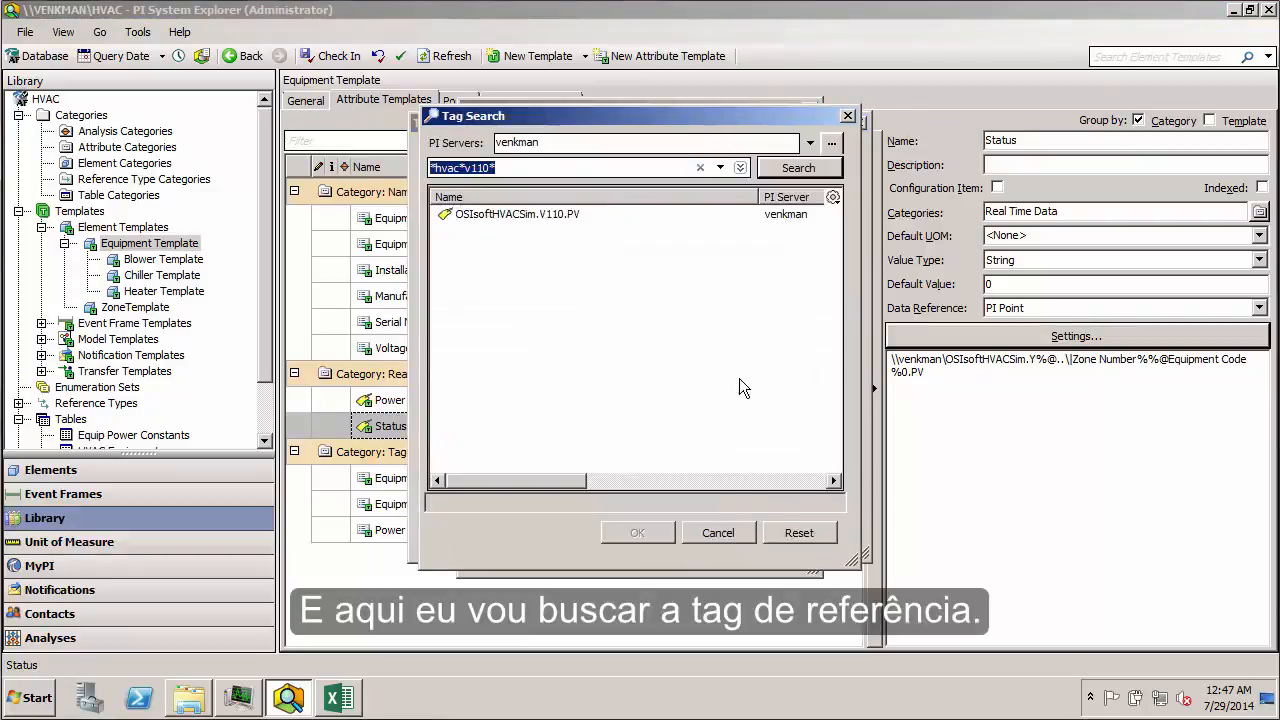
pyautogui.click(467, 167)
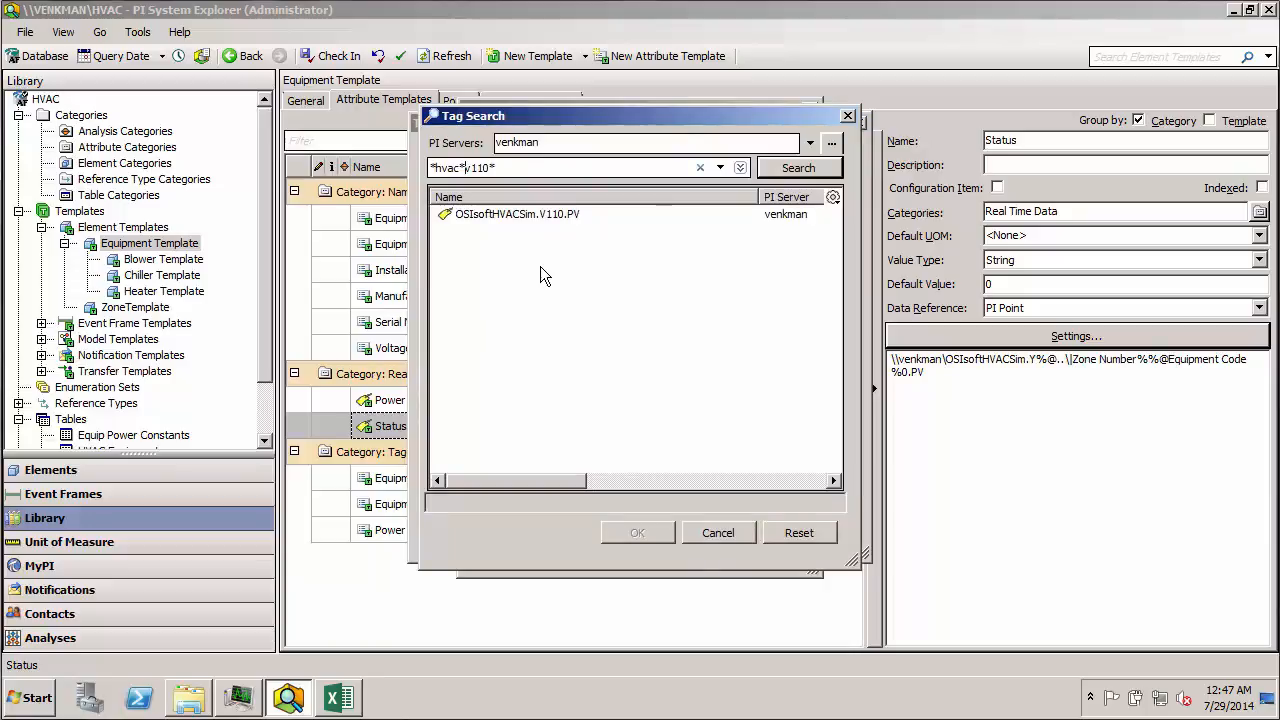
pyautogui.press('Return')
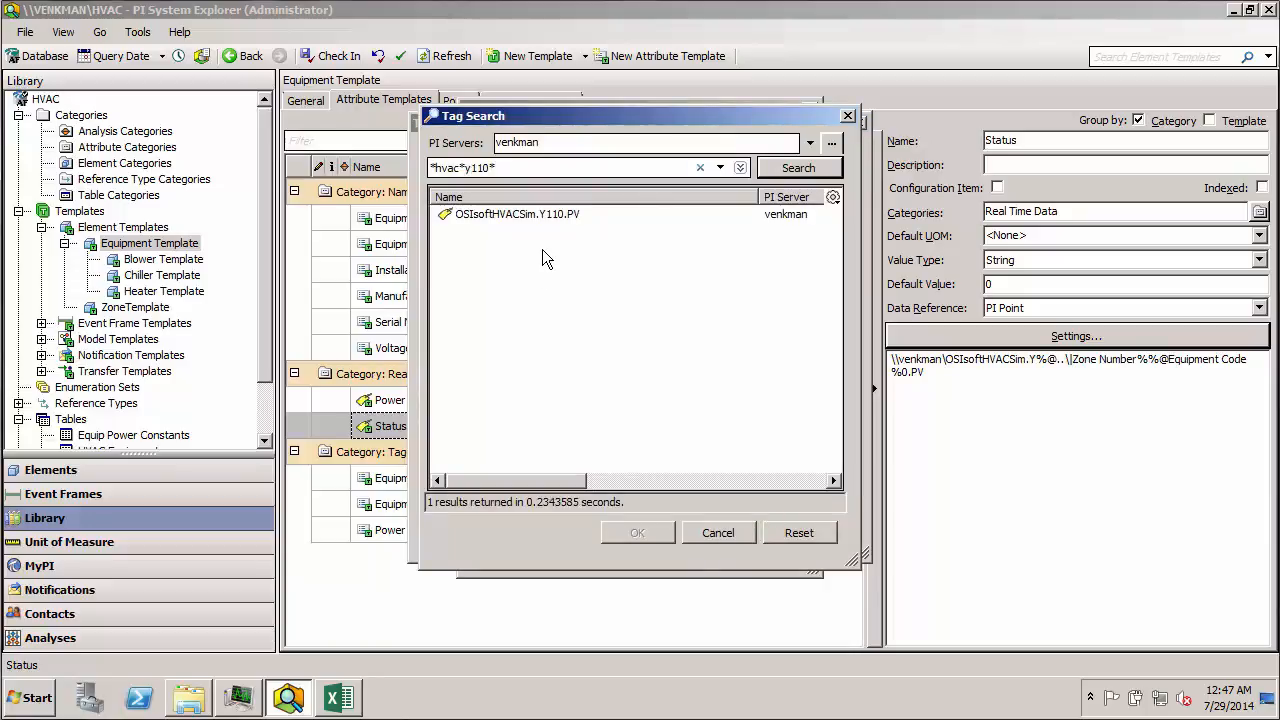
pyautogui.doubleClick(547, 220)
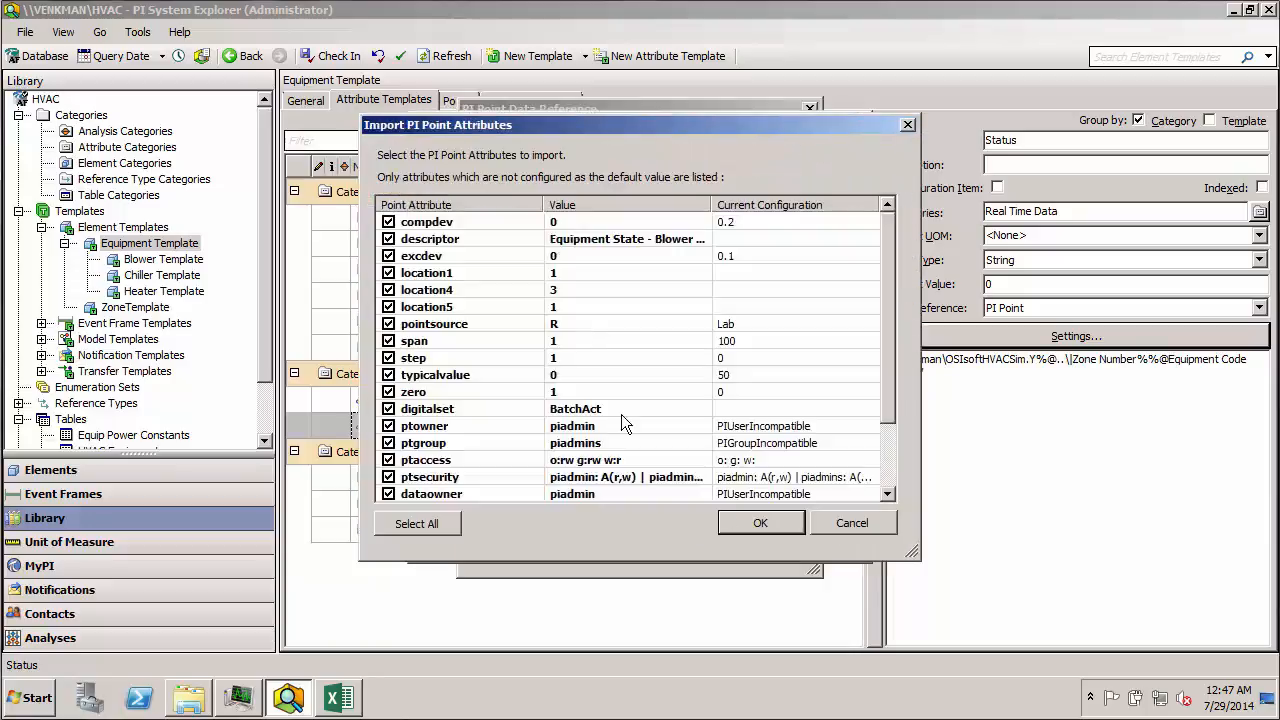
pyautogui.click(758, 523)
pyautogui.click(725, 540)
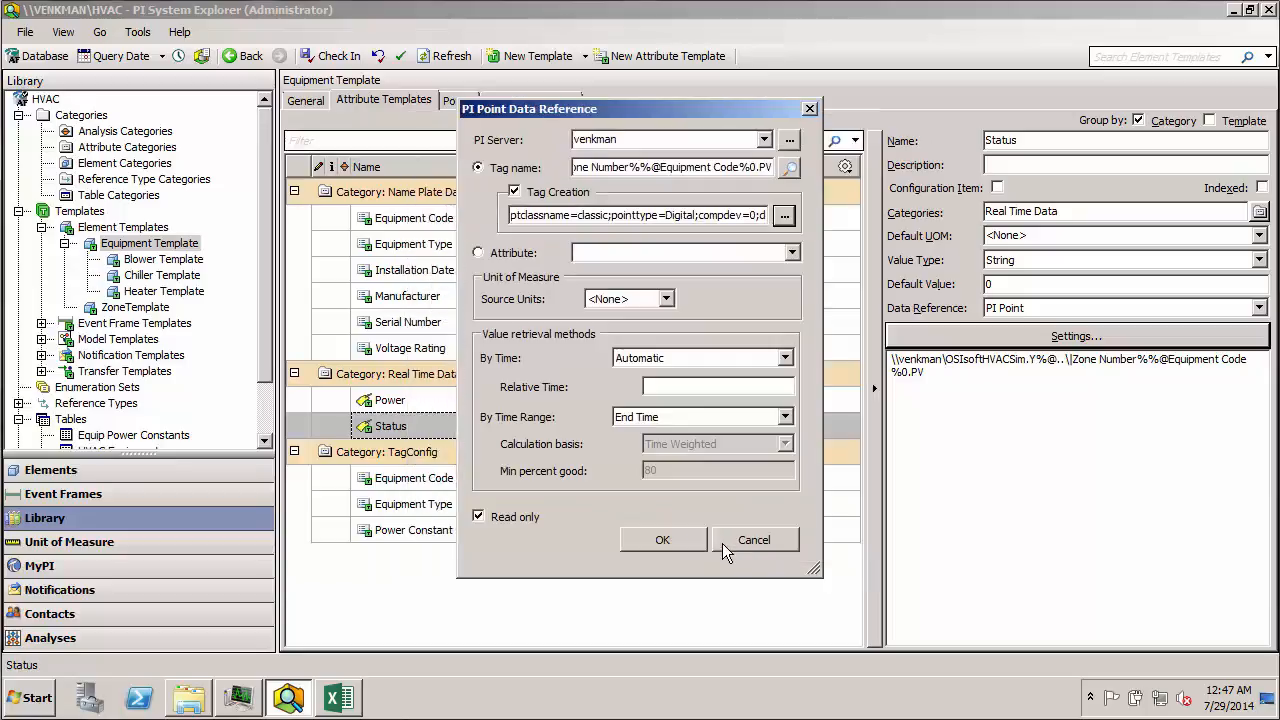
pyautogui.click(664, 537)
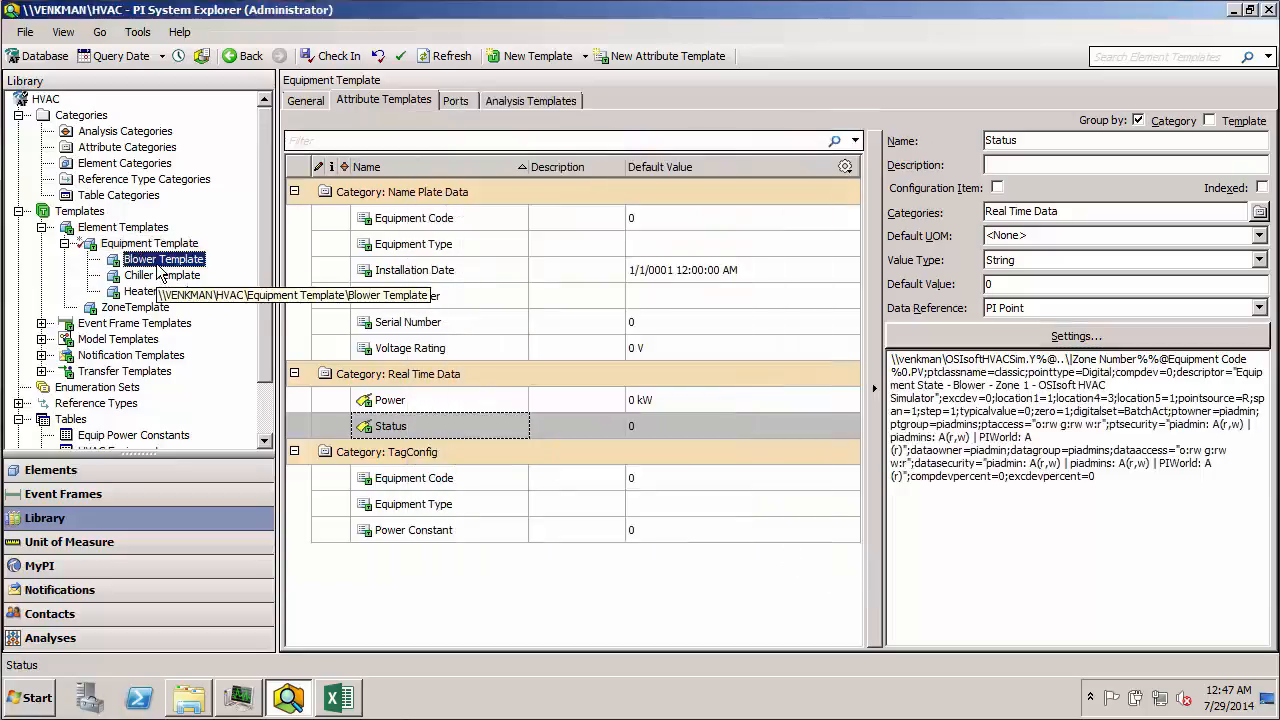
# Enable tag creation for the Blower Template's Fan Speed attribute and open its tag creation settings
pyautogui.click(163, 259)
pyautogui.click(390, 271)
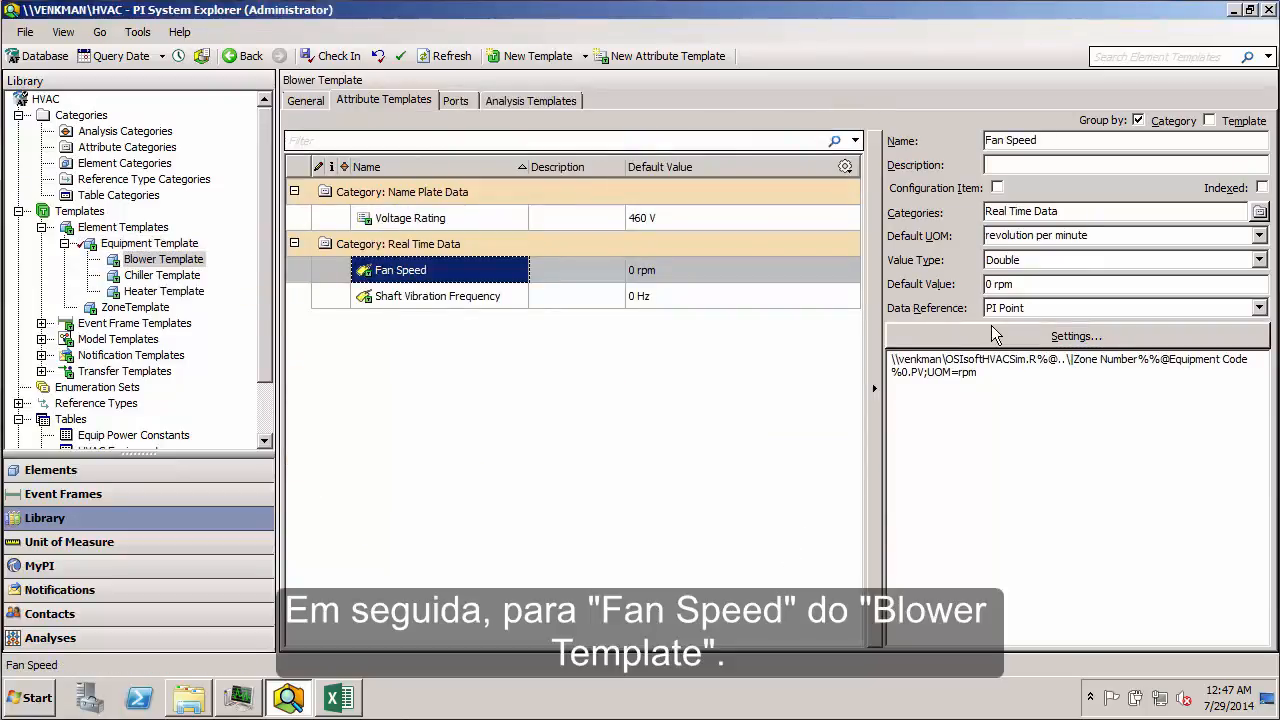
pyautogui.click(1000, 336)
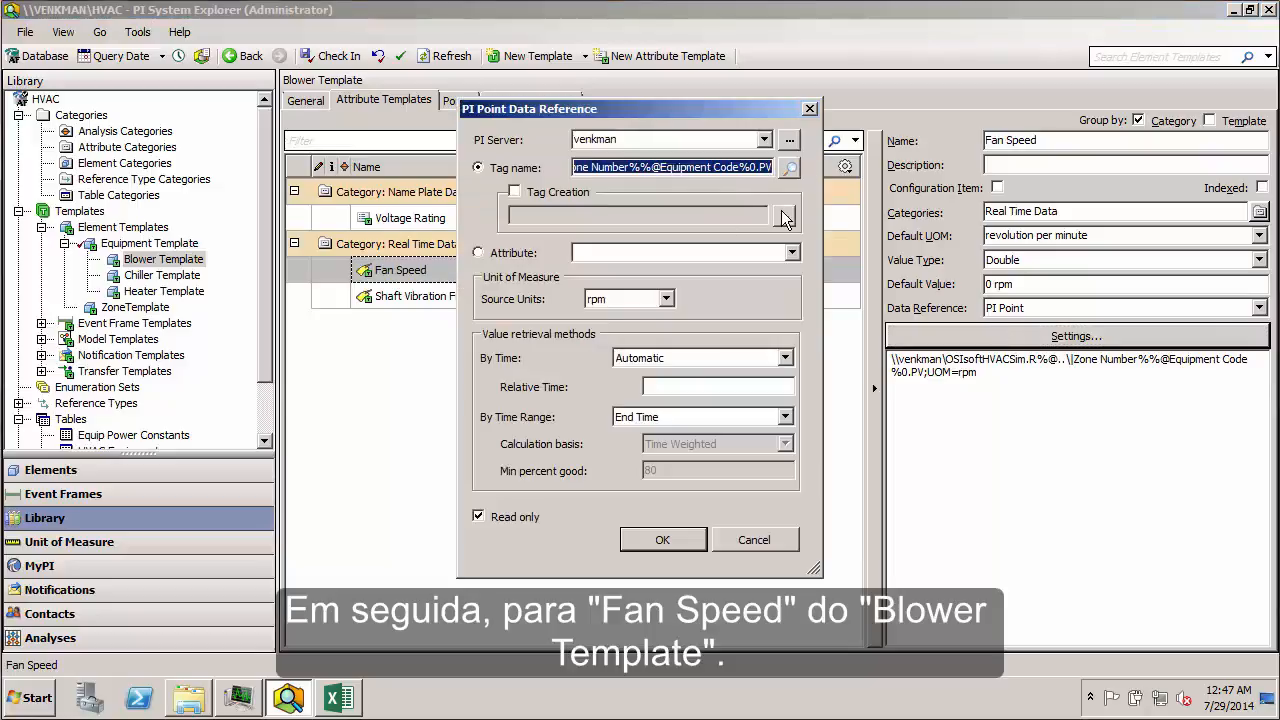
pyautogui.click(514, 192)
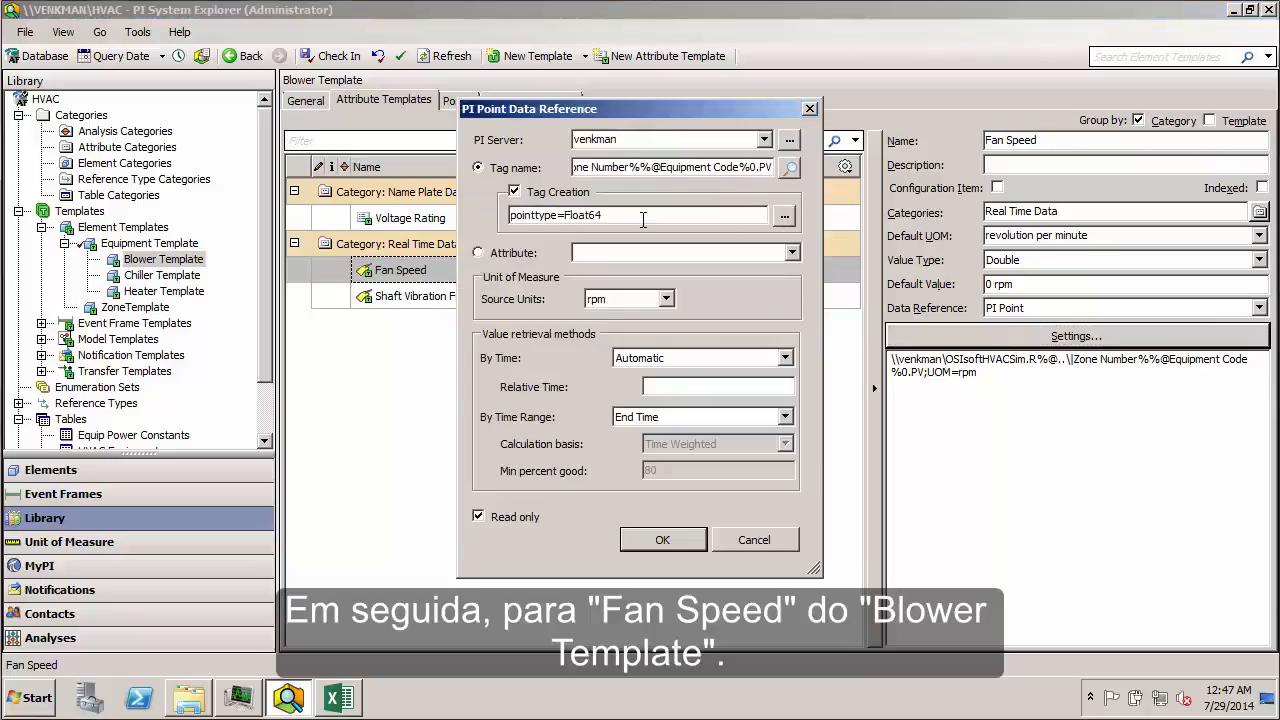
pyautogui.click(784, 218)
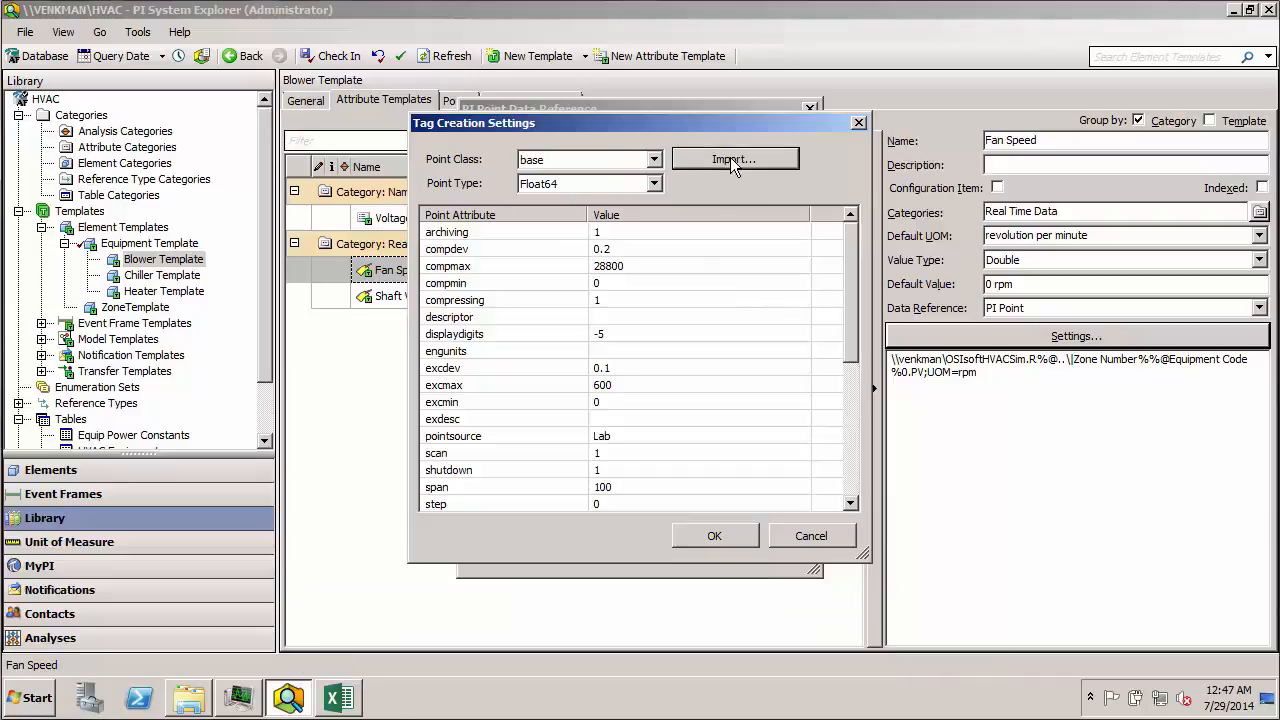
# Search for *hvac*r110*, import all listed point attributes from OSIsoftHVACSim.R110.PV and accept Fan Speed's tag creation and data reference settings
pyautogui.click(731, 157)
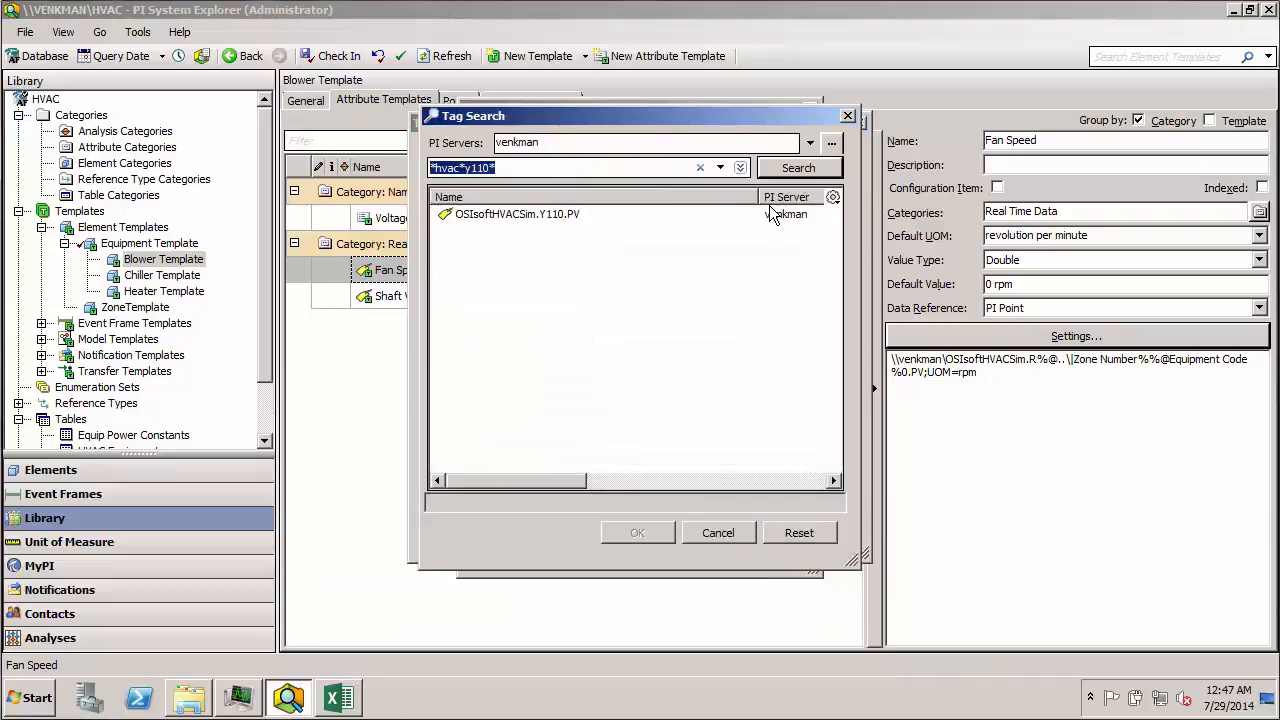
pyautogui.click(479, 168)
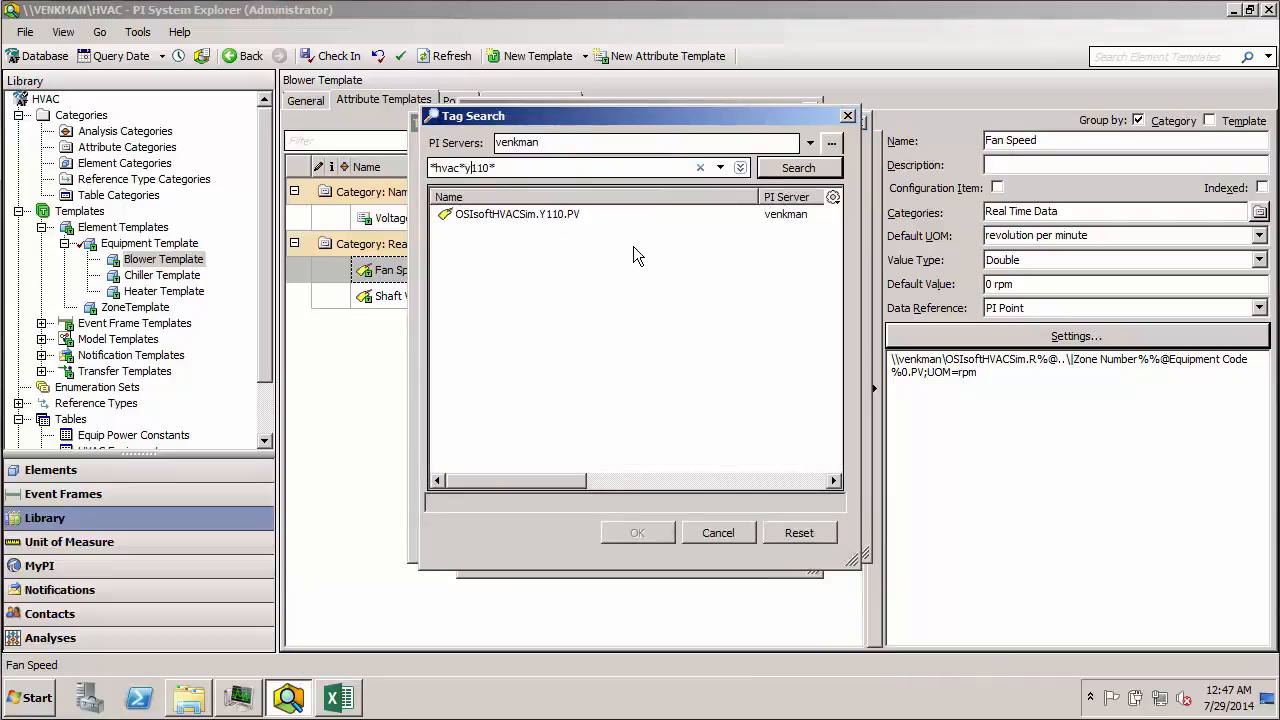
pyautogui.press('BackSpace')
pyautogui.write('r')
pyautogui.press('Return')
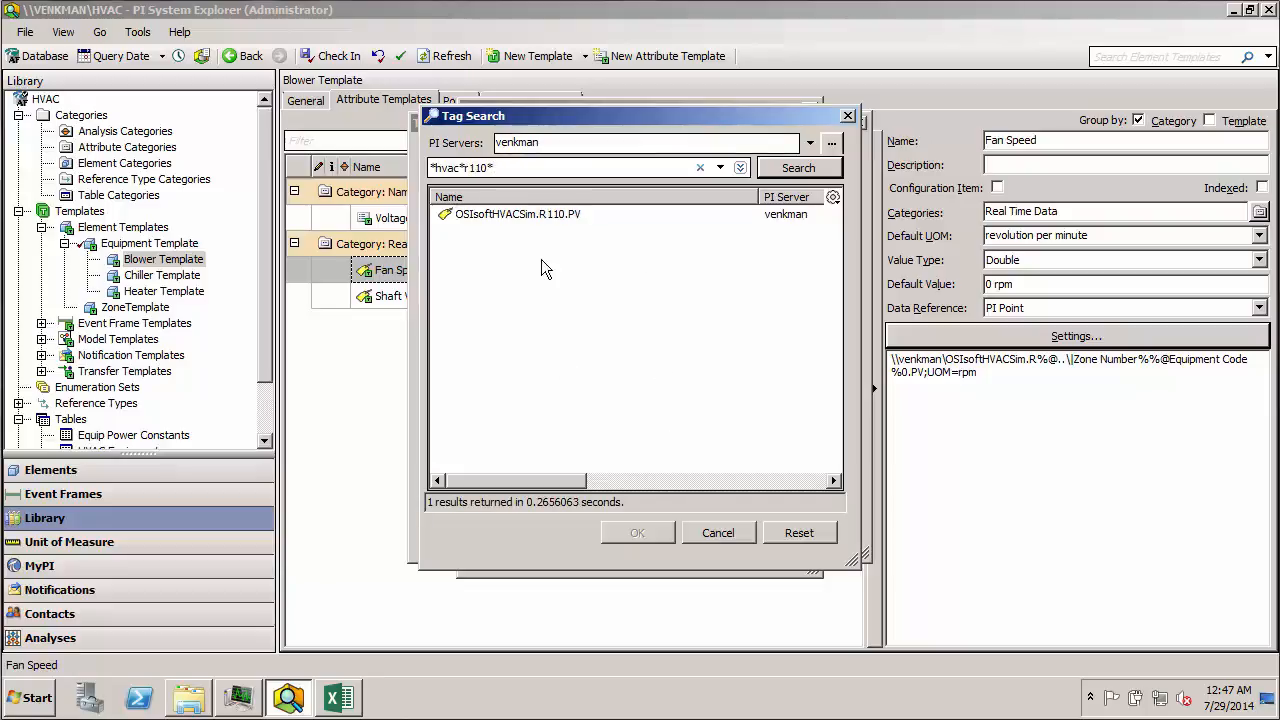
pyautogui.doubleClick(538, 214)
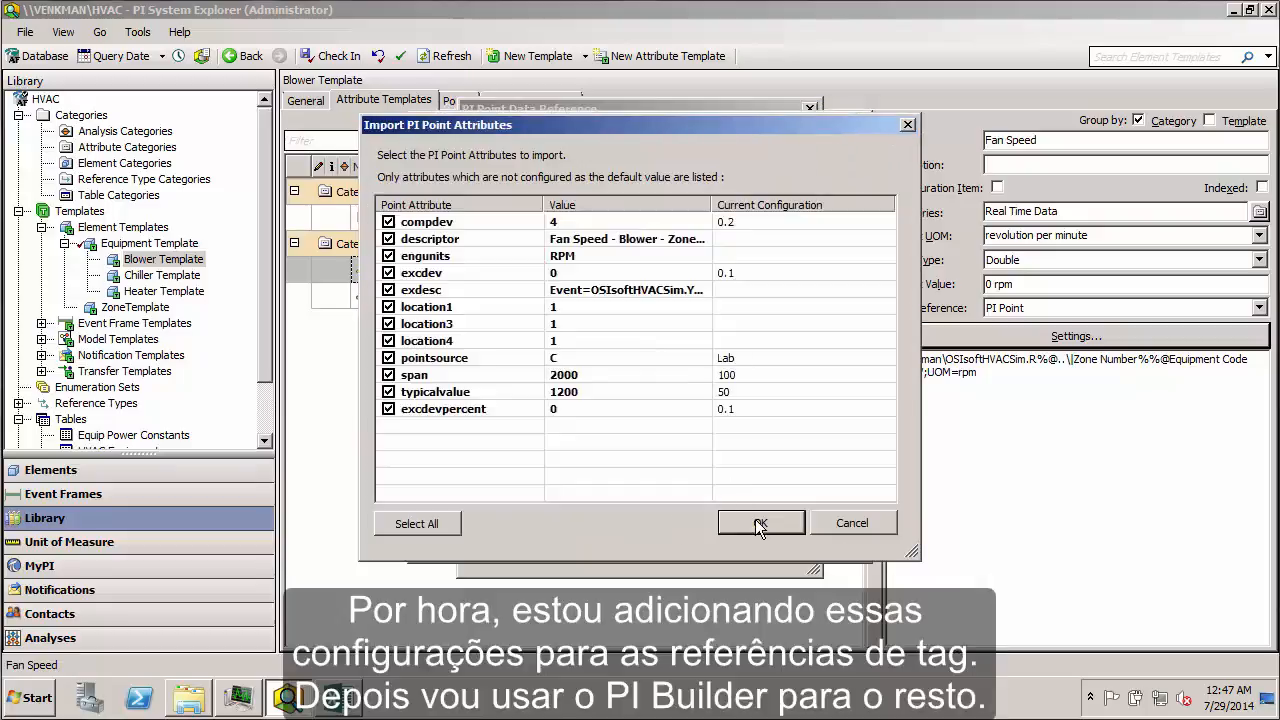
pyautogui.click(760, 523)
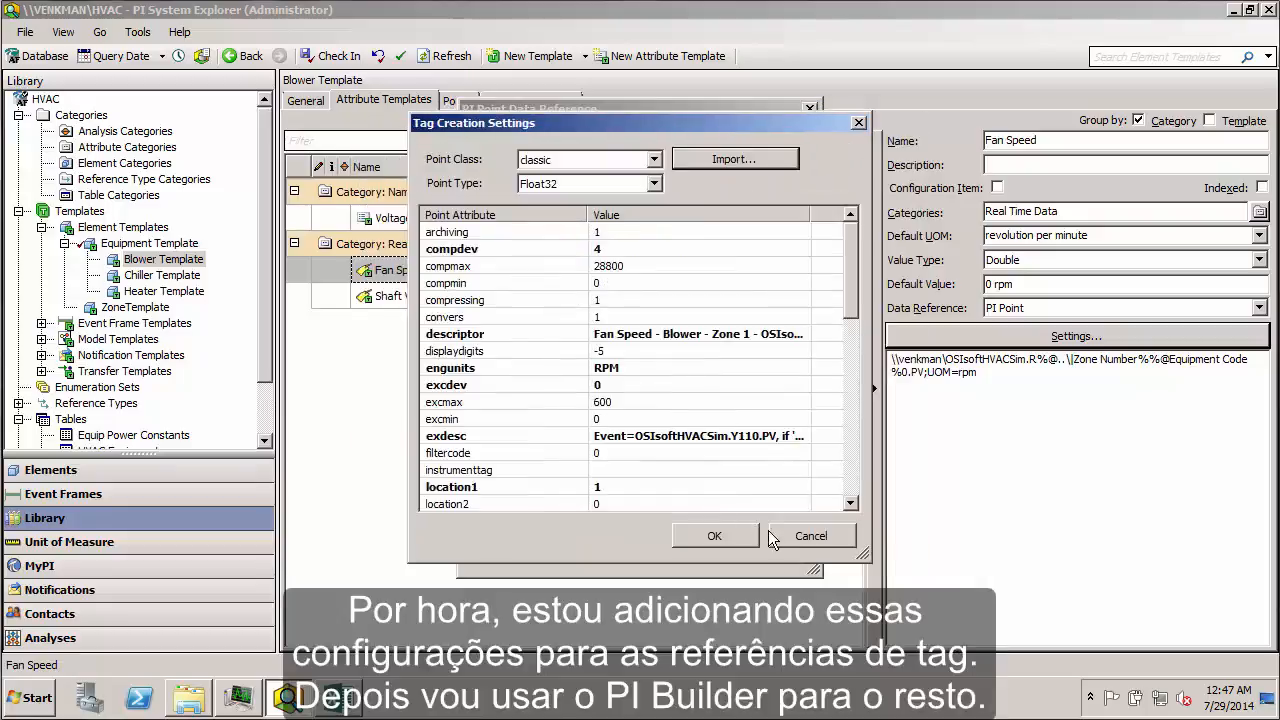
pyautogui.click(713, 538)
pyautogui.click(668, 539)
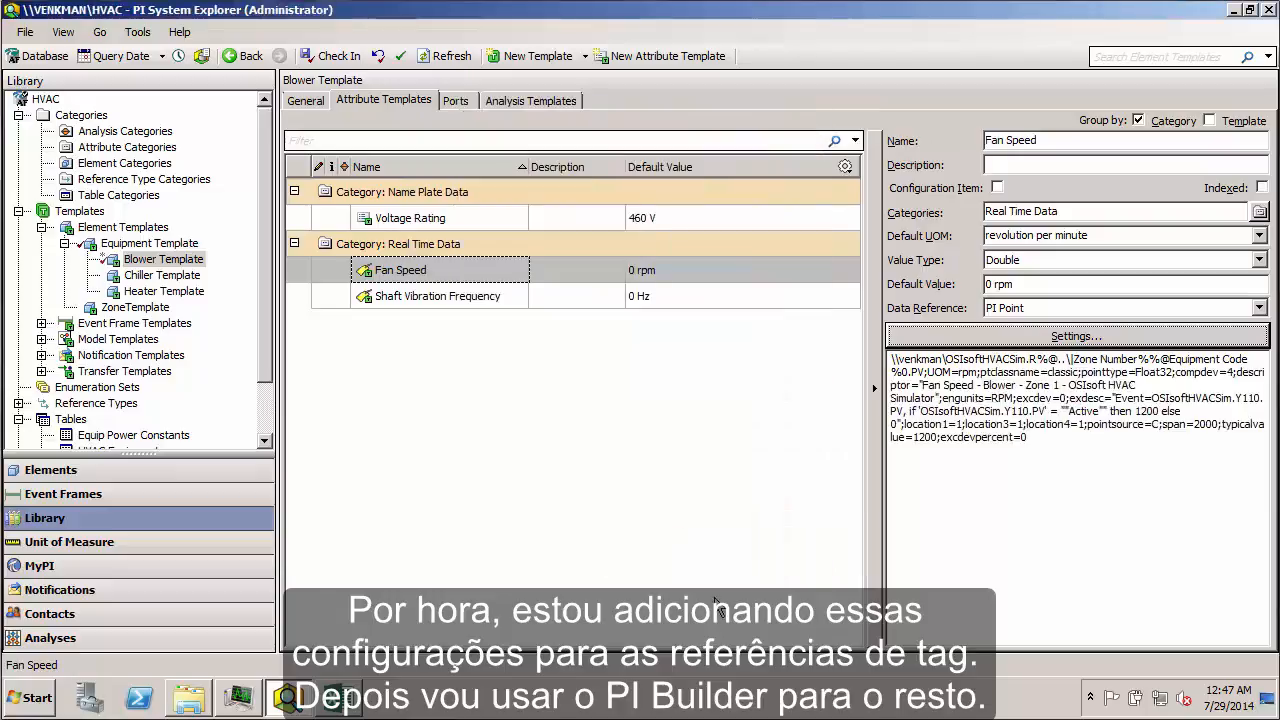
# Enable tag creation for the Blower Template's Shaft Vibration Frequency attribute and open its tag creation settings
pyautogui.click(445, 299)
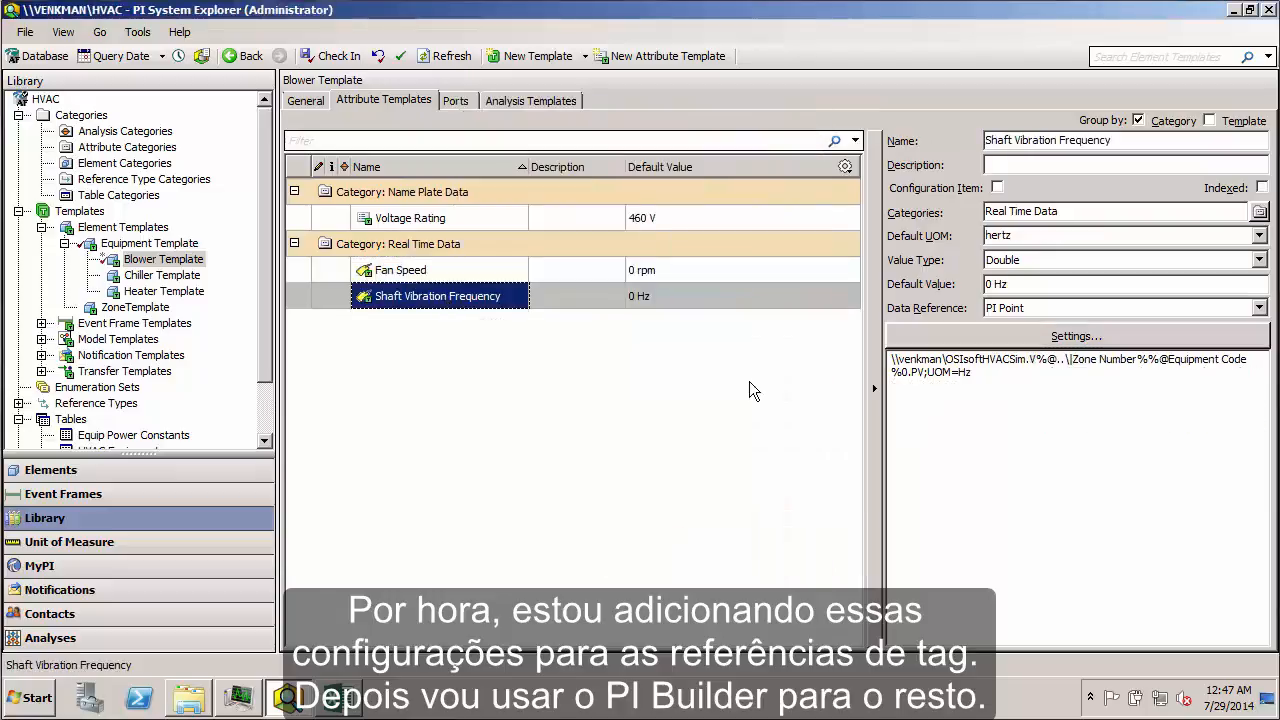
pyautogui.click(1068, 338)
pyautogui.click(514, 192)
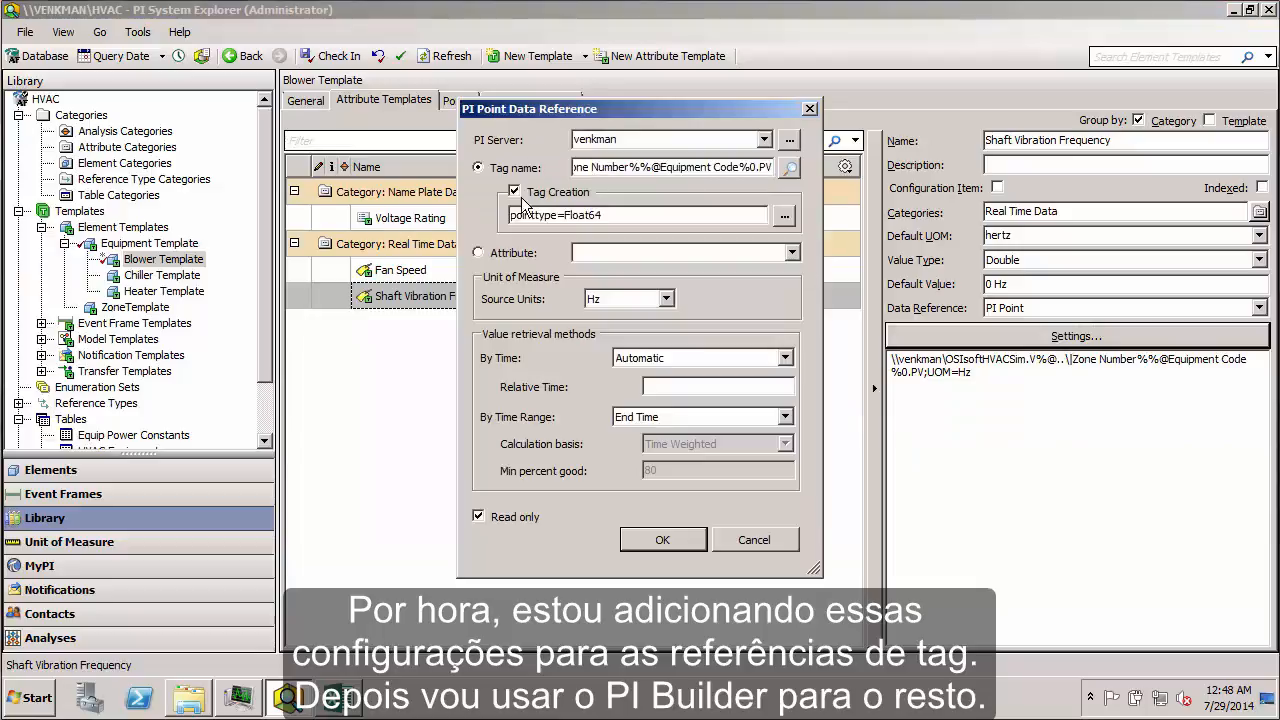
pyautogui.click(783, 216)
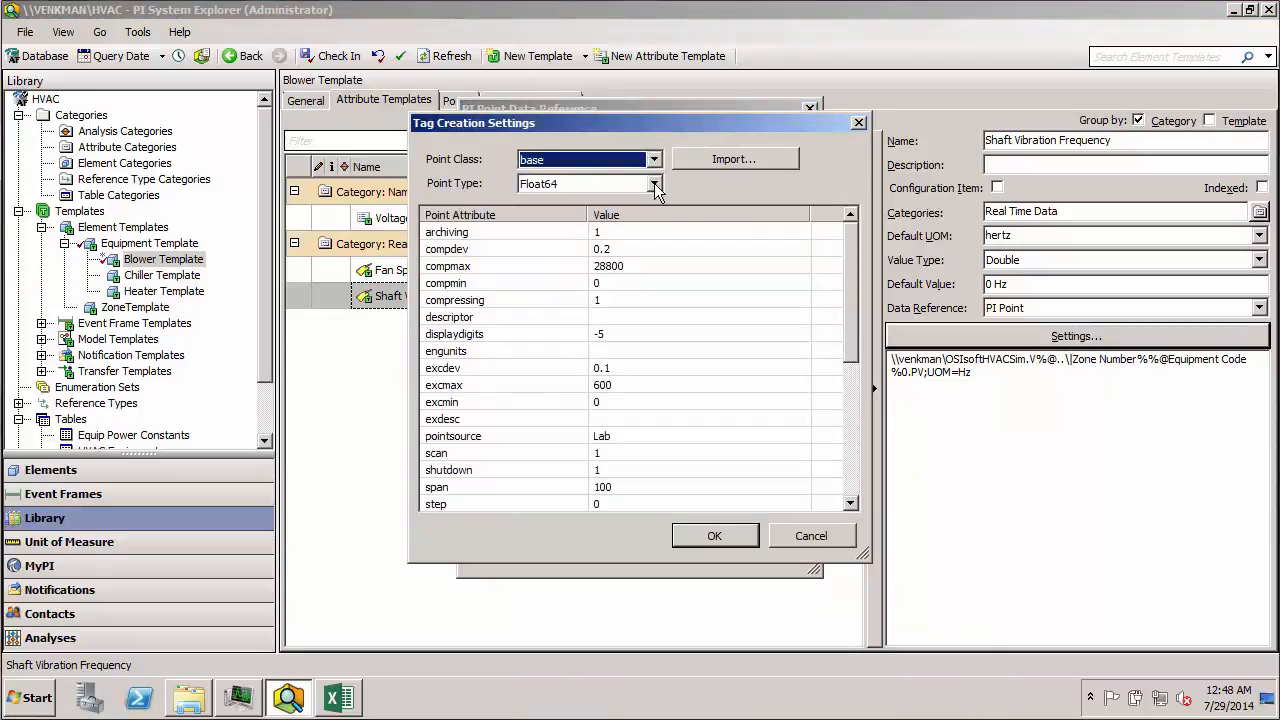
# Search for *hvac*v110*, import all listed point attributes from OSIsoftHVACSim.V110.PV and accept Shaft Vibration Frequency's tag creation and data reference settings
pyautogui.click(700, 159)
pyautogui.click(558, 218)
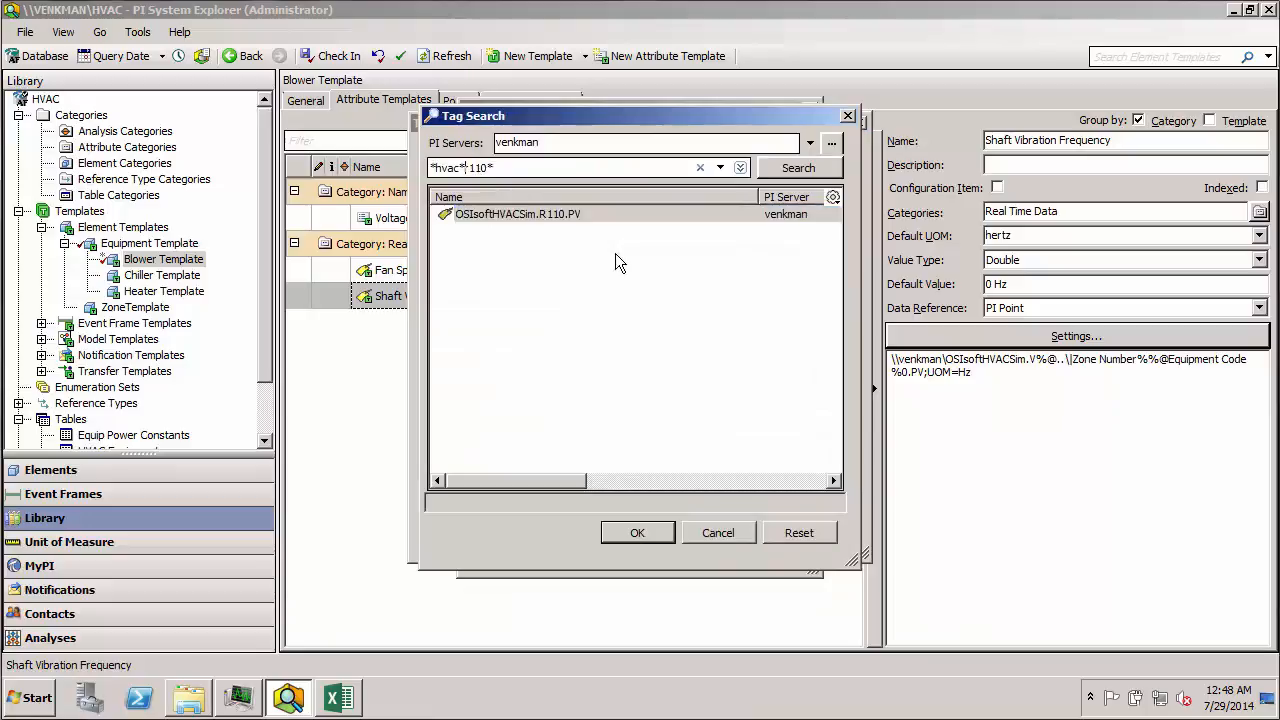
pyautogui.press('BackSpace')
pyautogui.write('v')
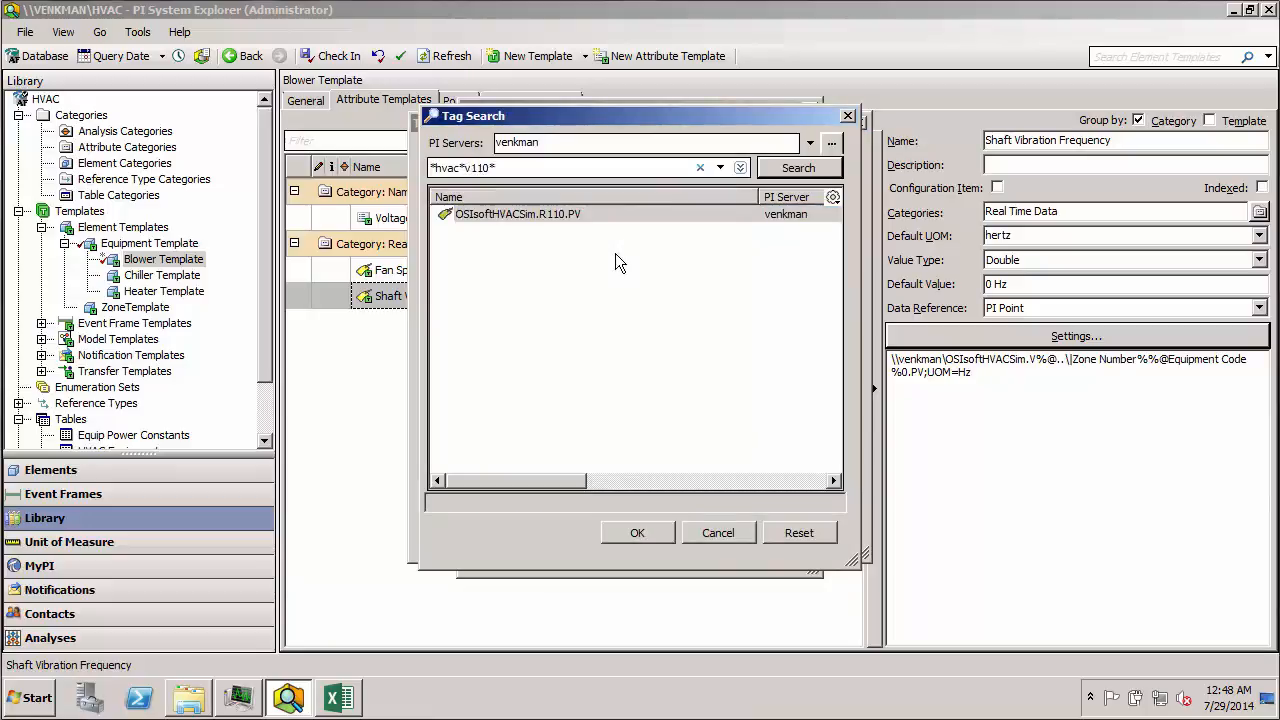
pyautogui.press('Return')
pyautogui.doubleClick(553, 216)
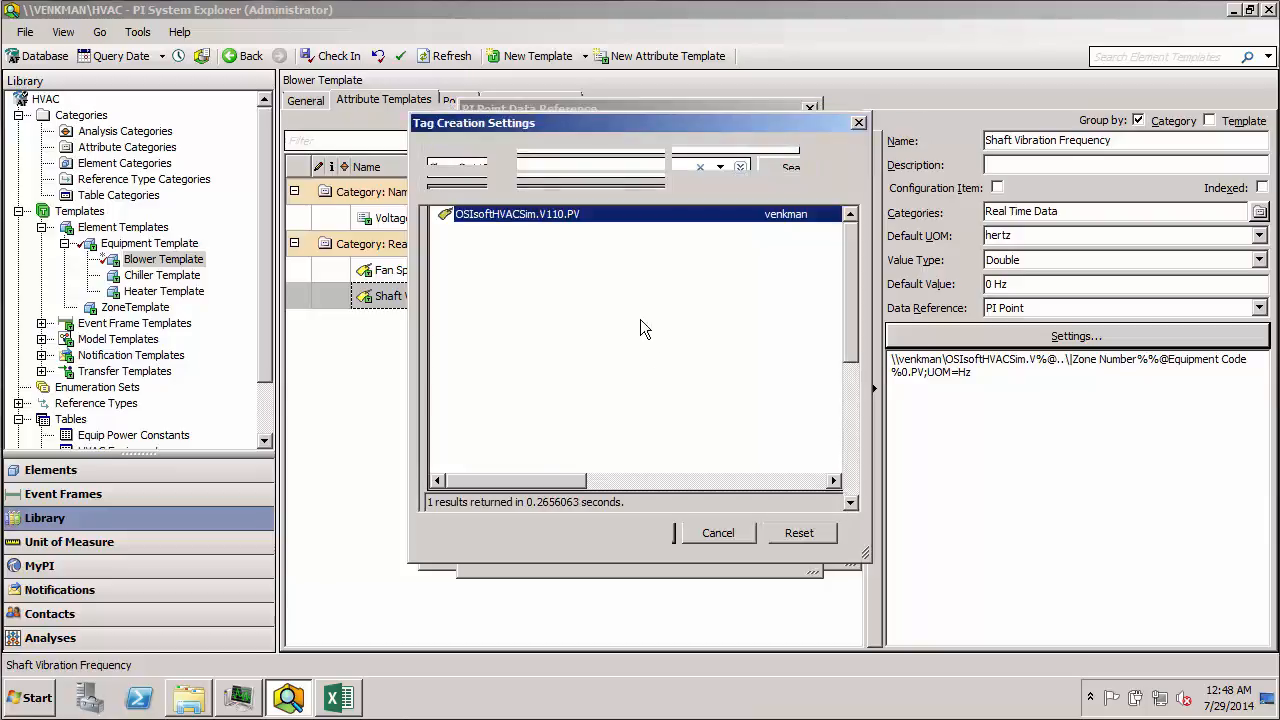
pyautogui.click(762, 520)
pyautogui.click(724, 534)
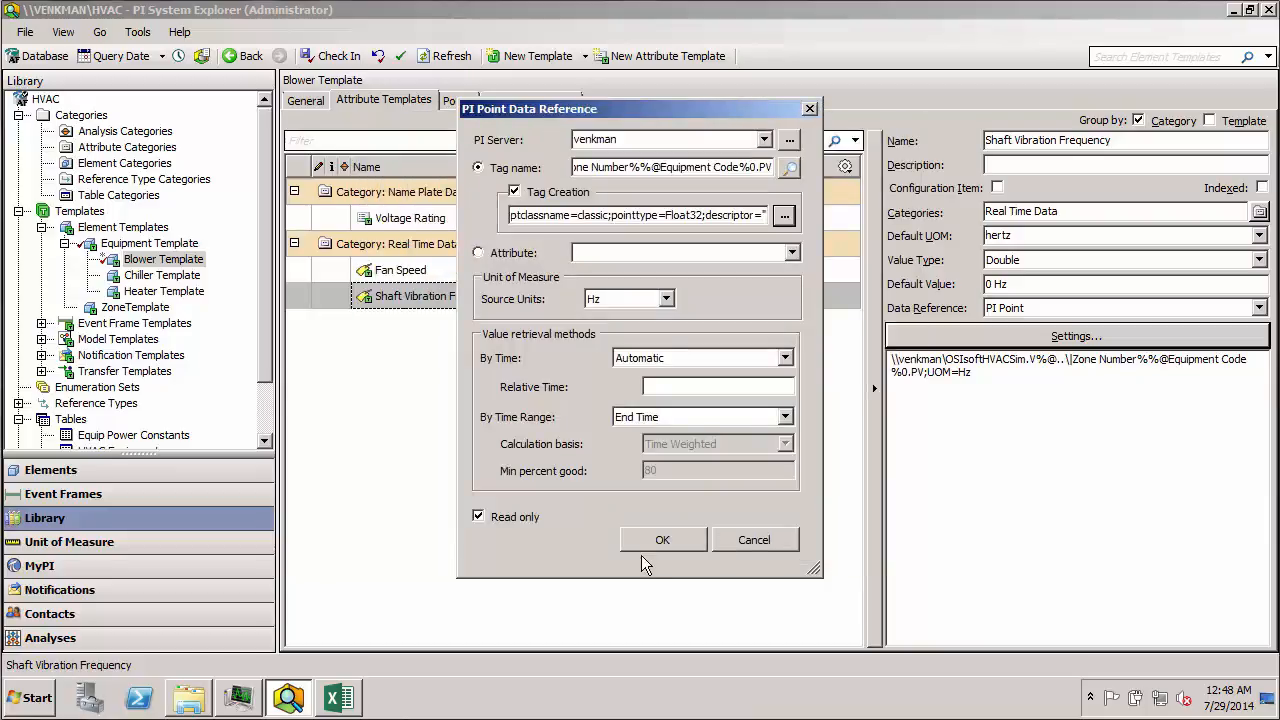
pyautogui.click(650, 540)
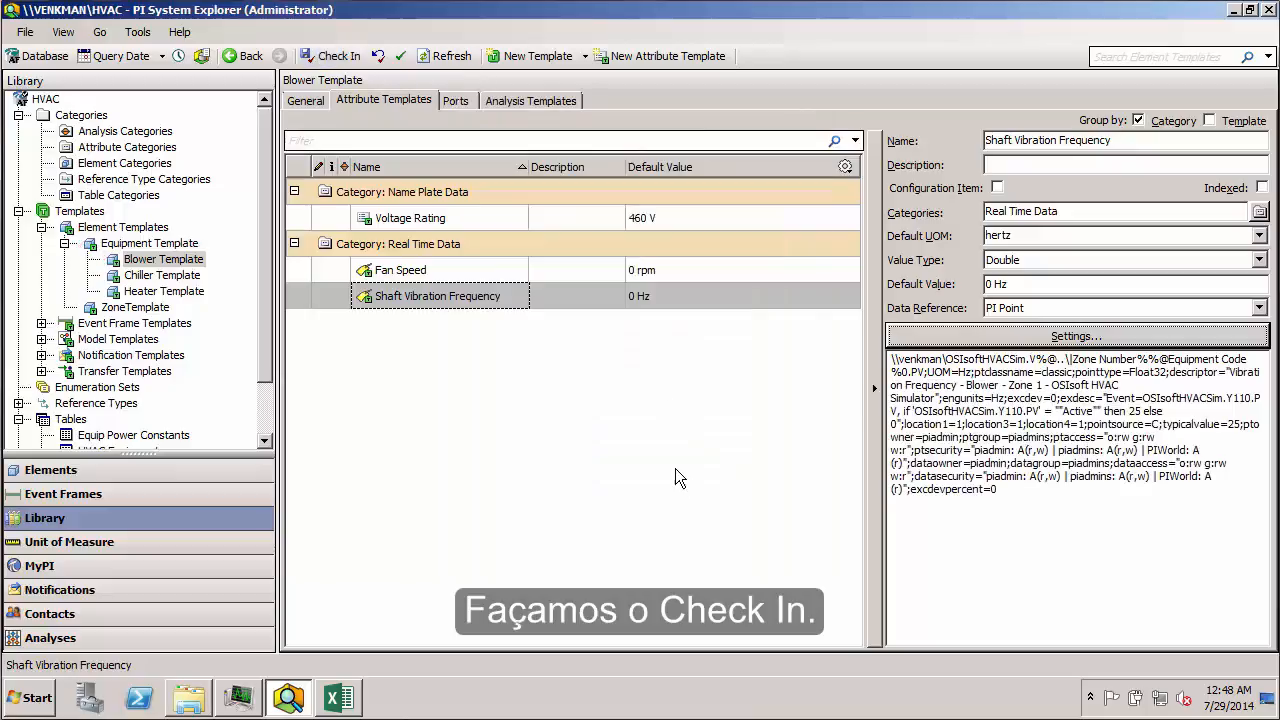
# Switch to the BuildEquipmentExample workbook in Excel, add a new worksheet and start a PI Builder search for library templates
pyautogui.click(340, 697)
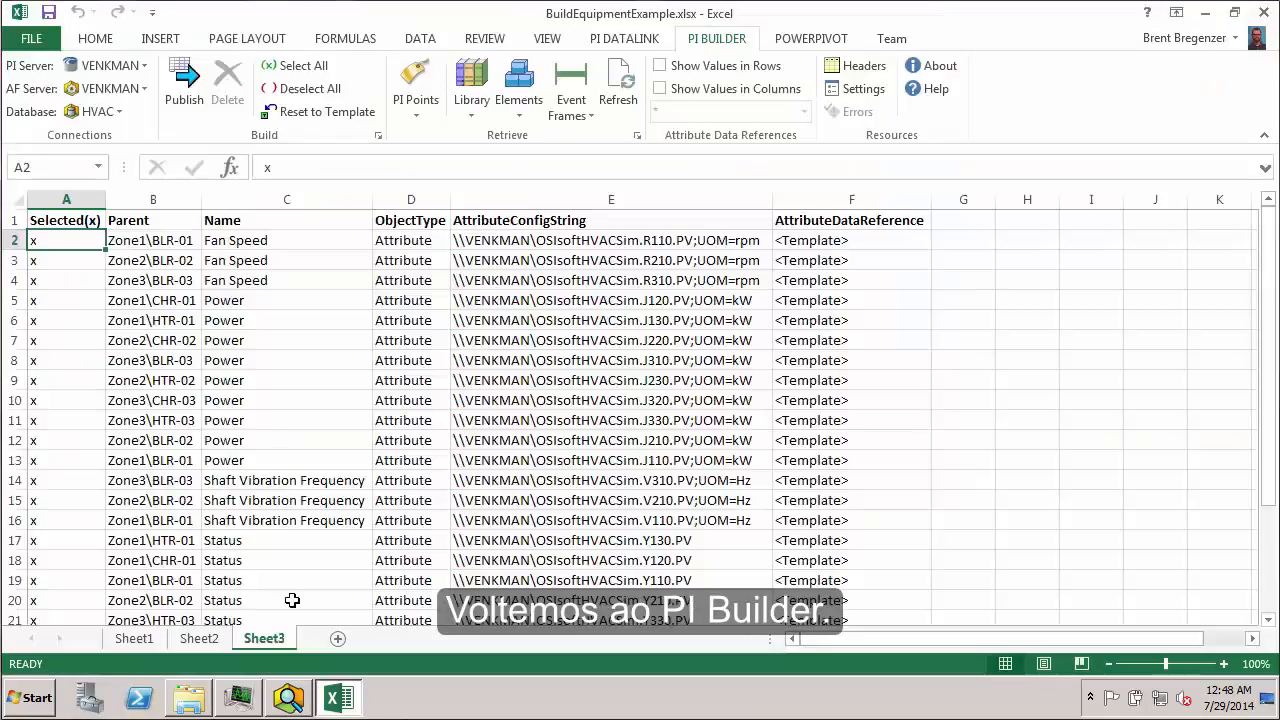
pyautogui.click(338, 638)
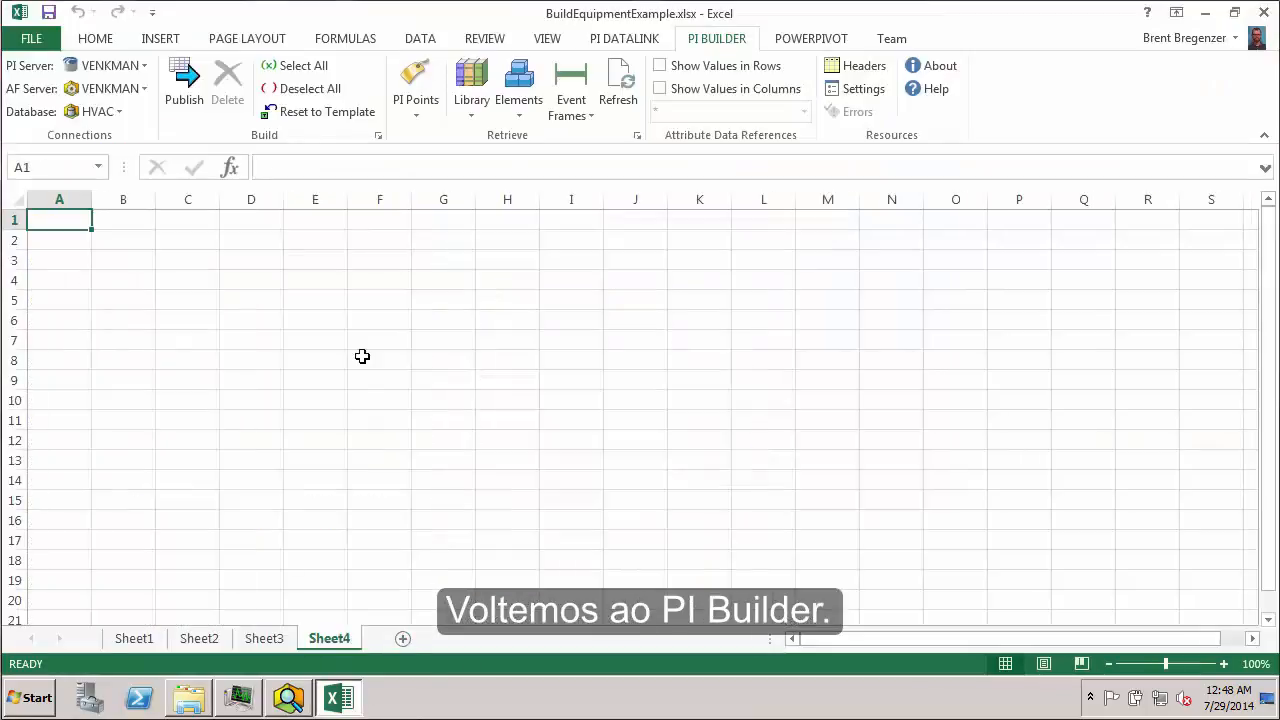
pyautogui.click(477, 117)
pyautogui.moveTo(508, 166)
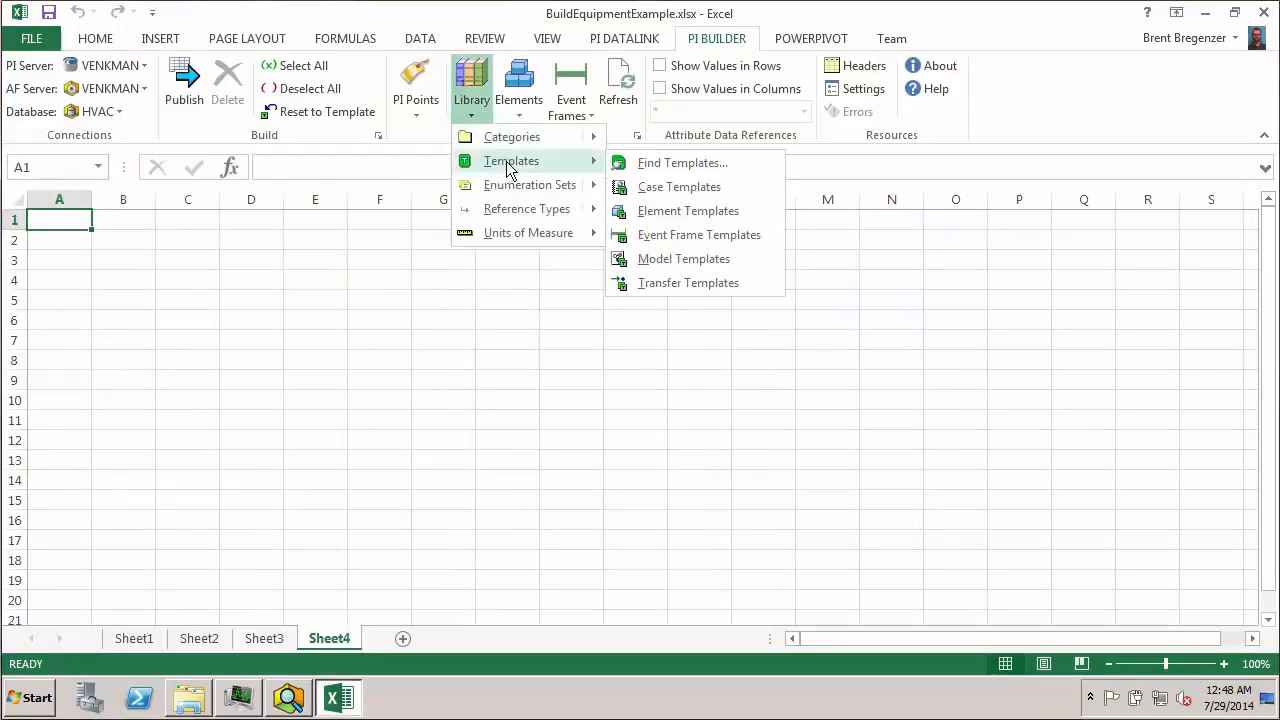
pyautogui.click(667, 162)
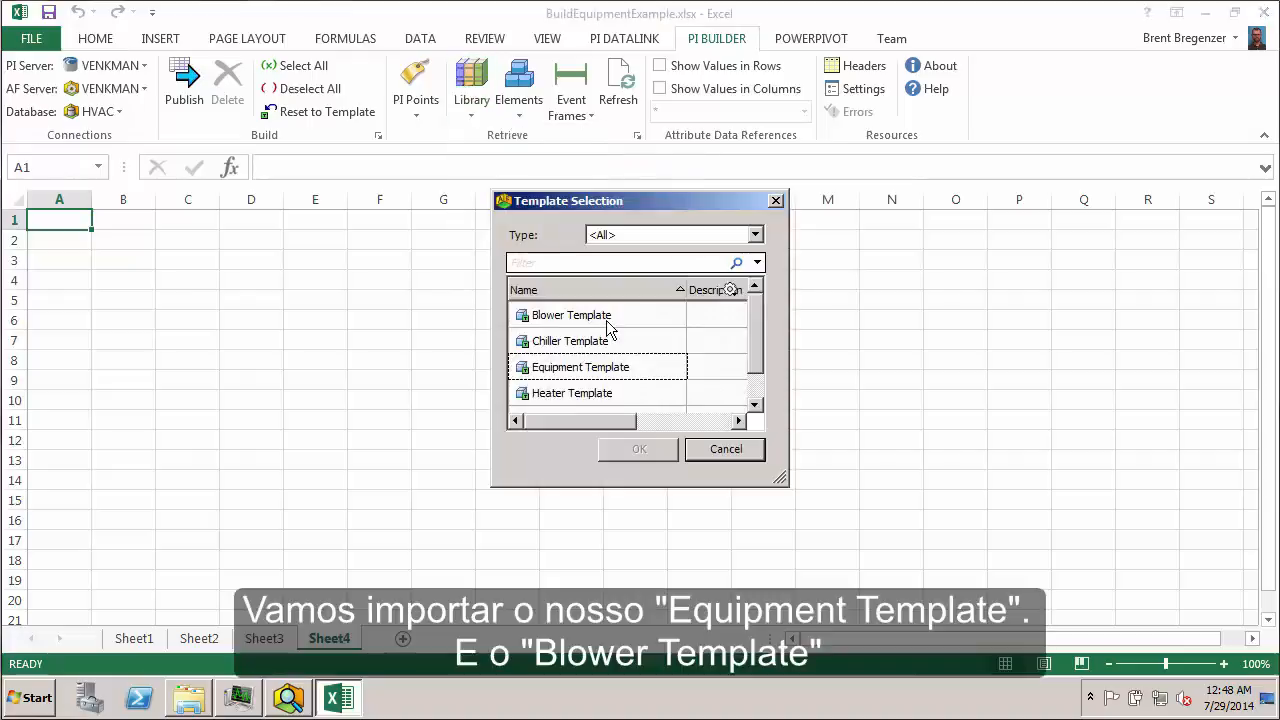
# Retrieve the Equipment Template and Blower Template into the new sheet, including the DataReference and ConfigString columns of their attribute templates
pyautogui.click(583, 368)
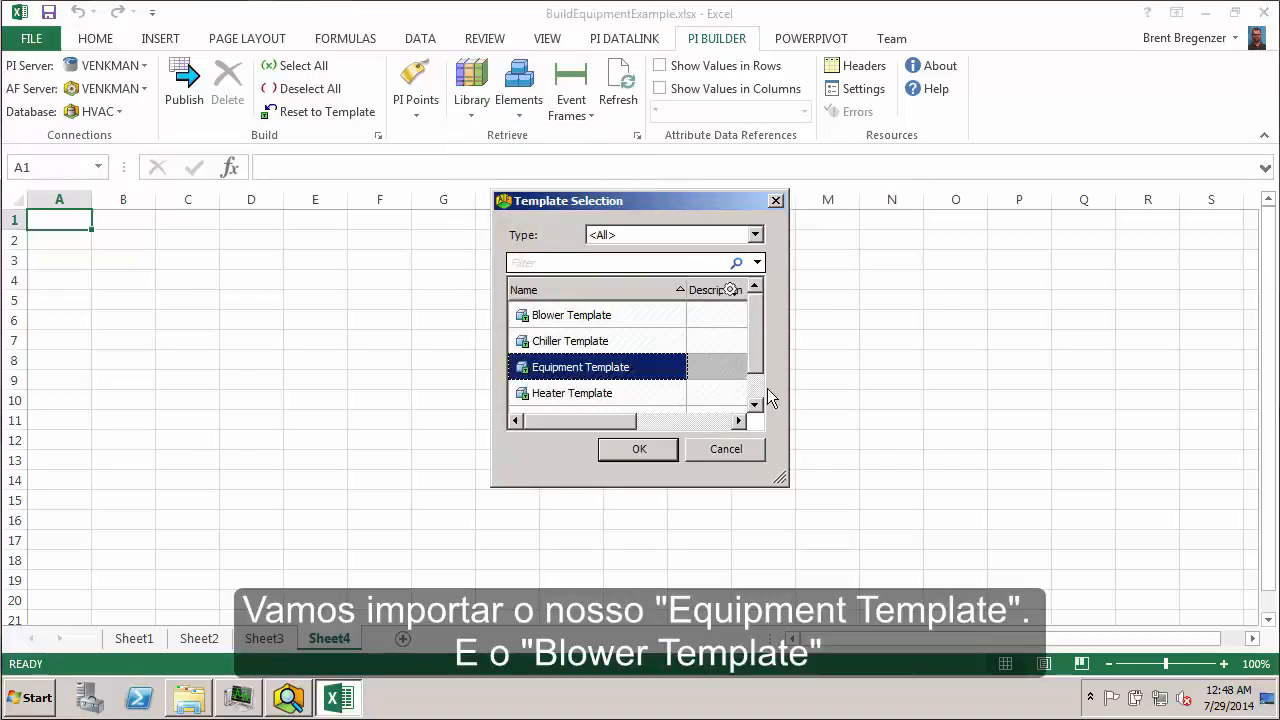
pyautogui.moveTo(755, 368); pyautogui.dragTo(750, 301)
pyautogui.keyDown('ctrl'); pyautogui.click(640, 322); pyautogui.keyUp('ctrl')
pyautogui.click(648, 449)
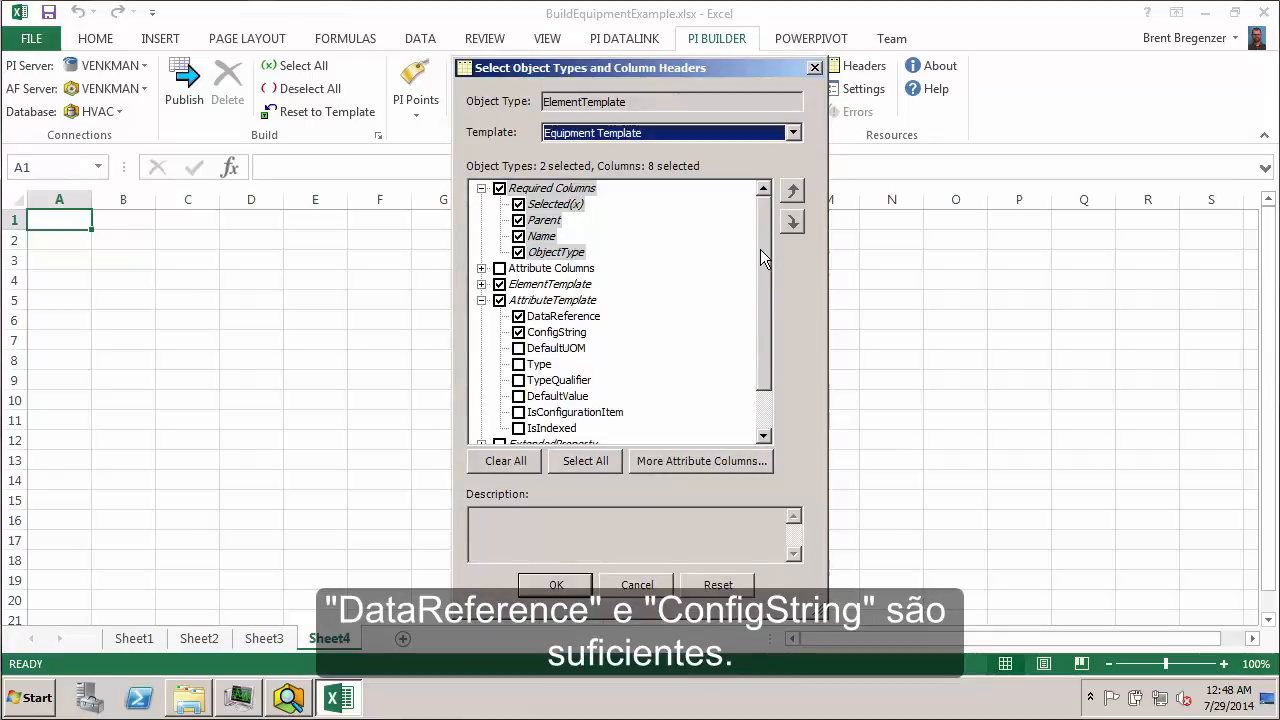
pyautogui.scroll(-1, 760, 250)
pyautogui.click(556, 588)
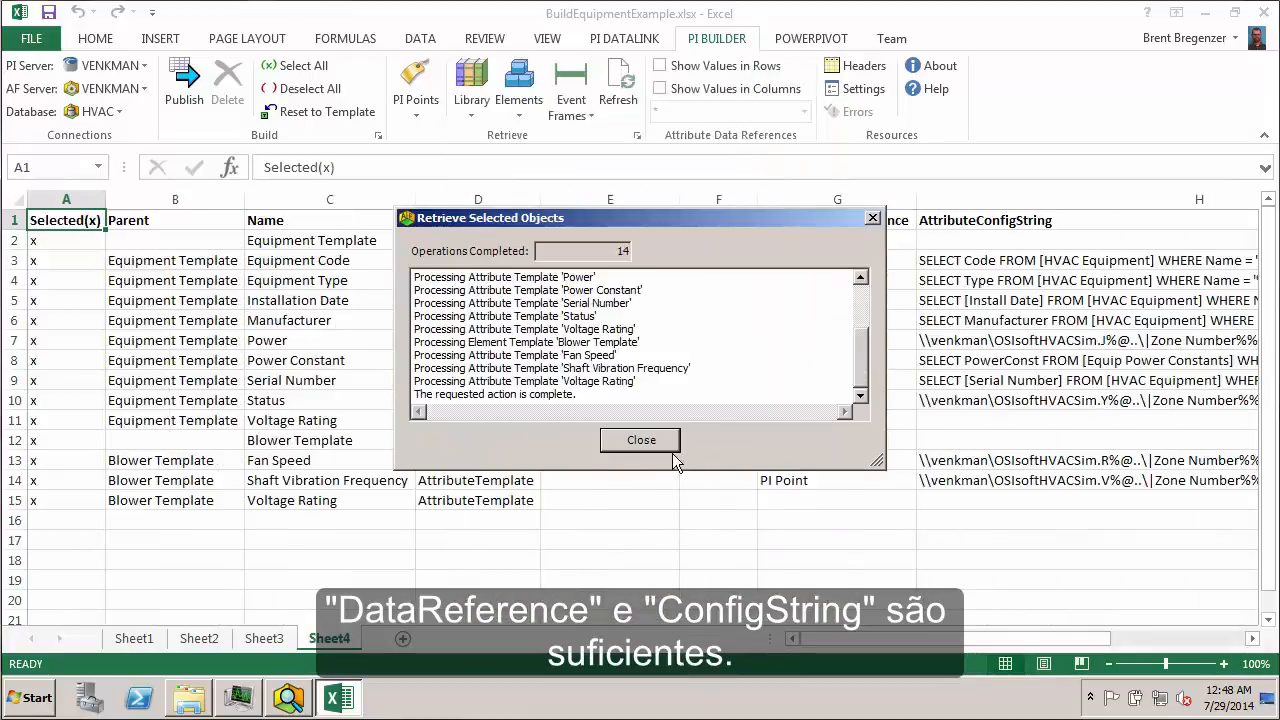
pyautogui.click(645, 444)
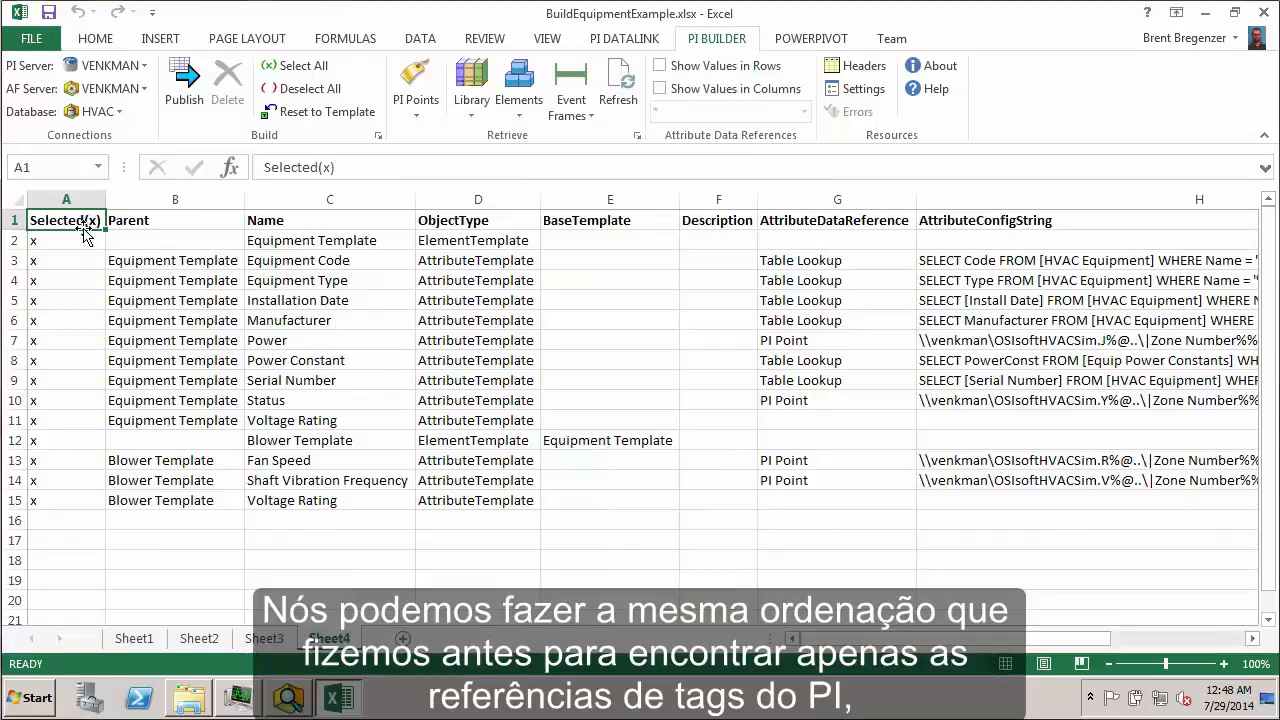
# Sort the whole retrieved table by AttributeDataReference from A to Z
pyautogui.hotkey('ctrl', 'shift', 'Right')
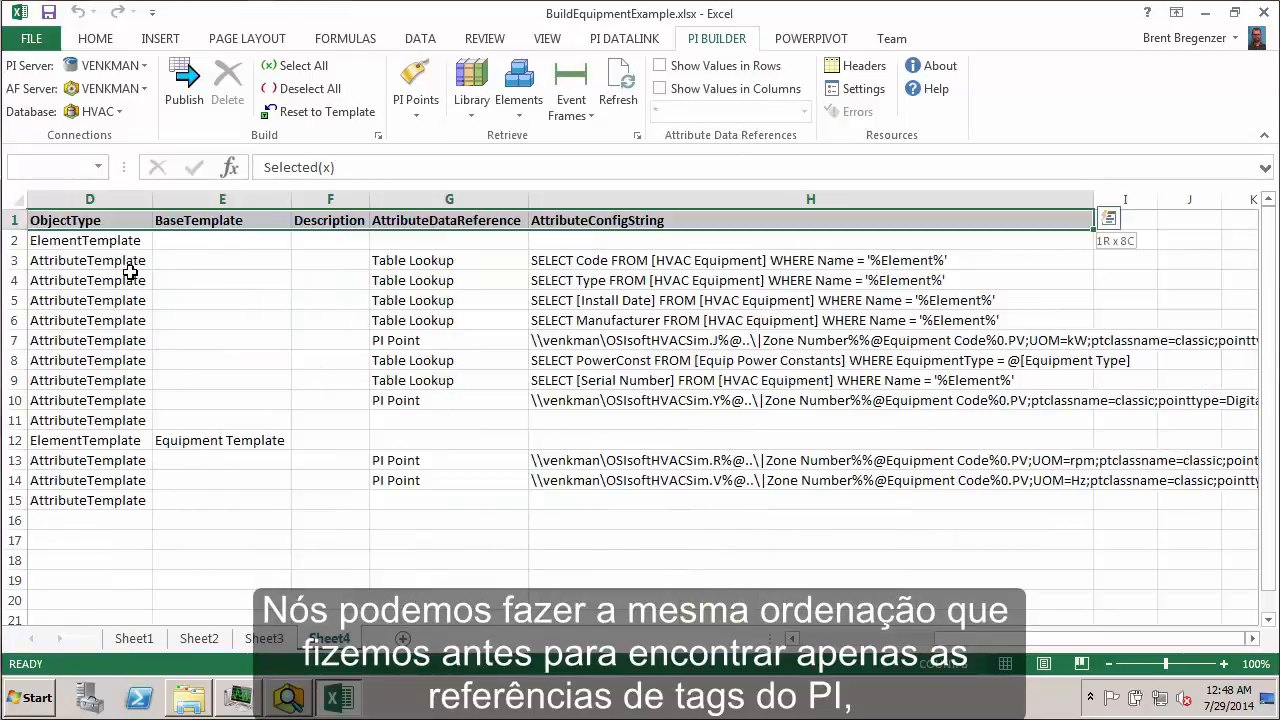
pyautogui.hotkey('ctrl', 'shift', 'Down')
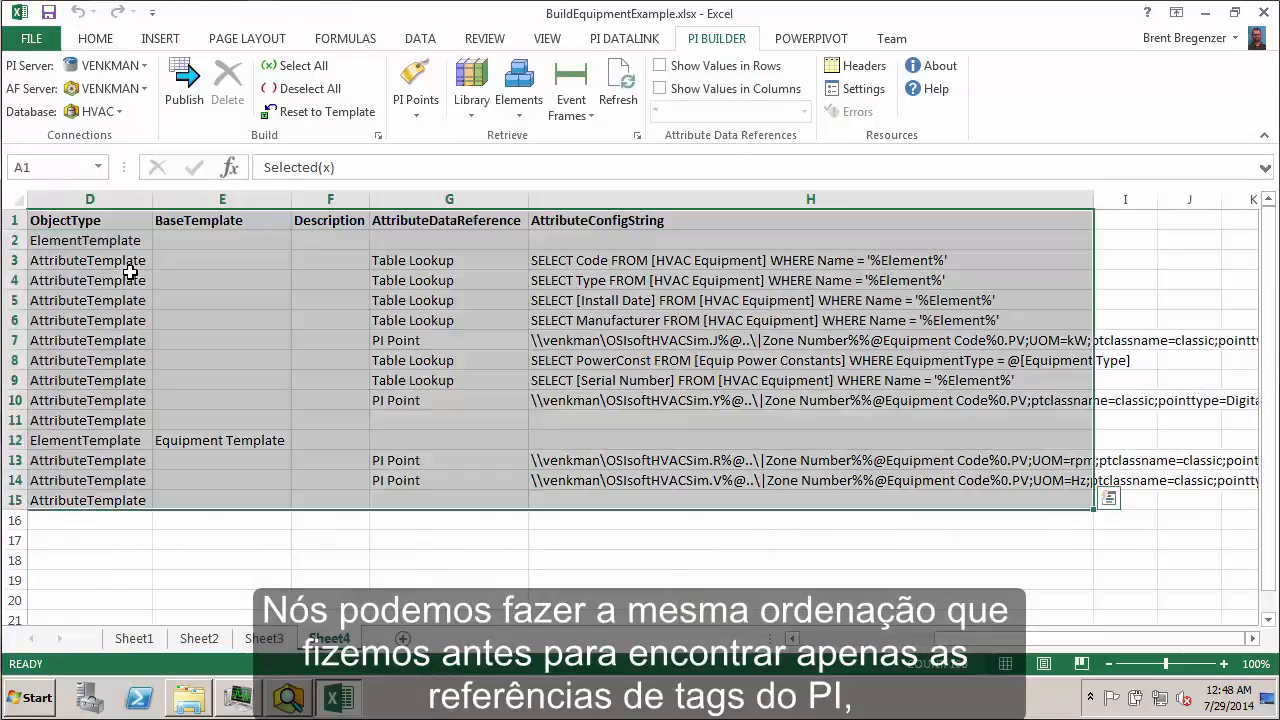
pyautogui.click(422, 40)
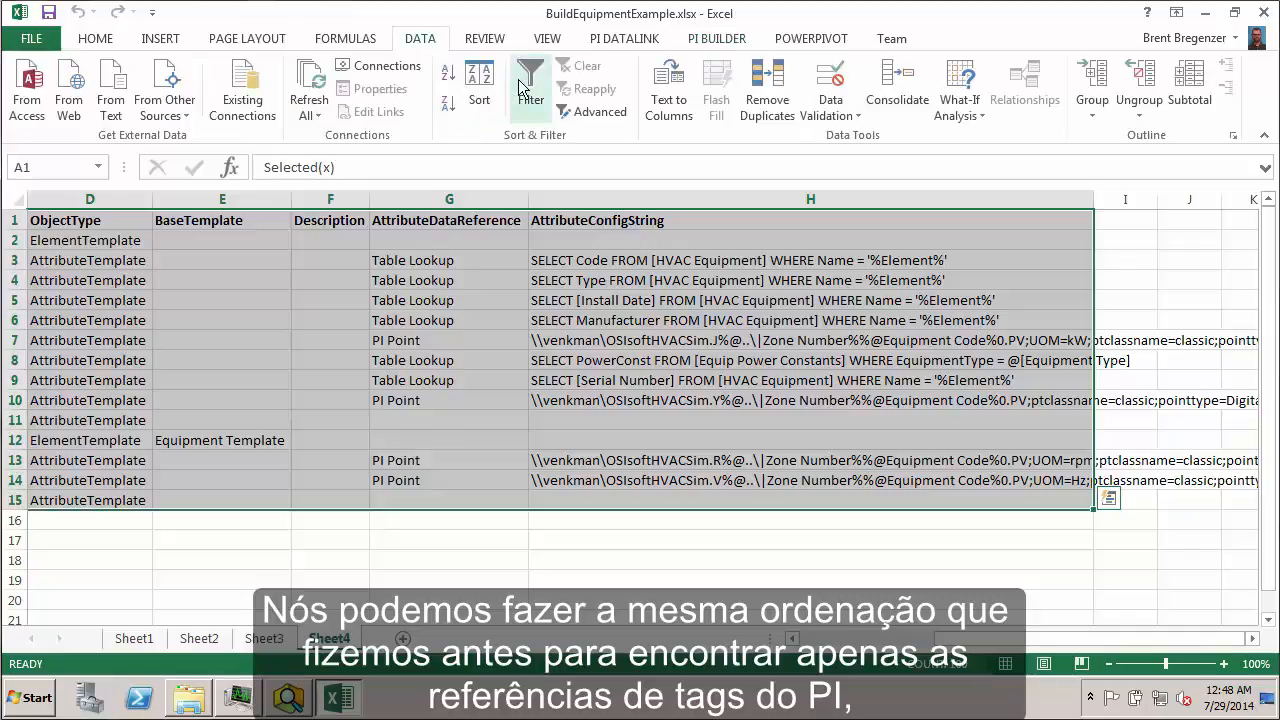
pyautogui.click(472, 88)
pyautogui.click(614, 362)
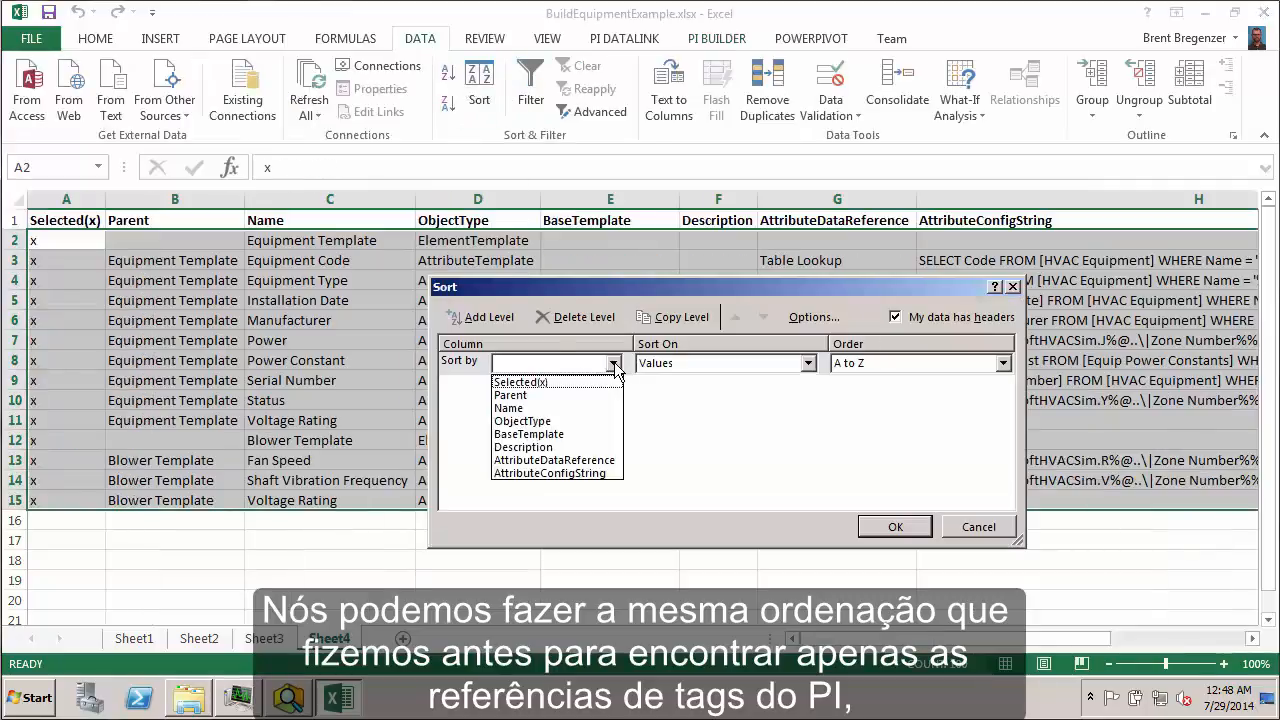
pyautogui.click(555, 460)
pyautogui.click(890, 527)
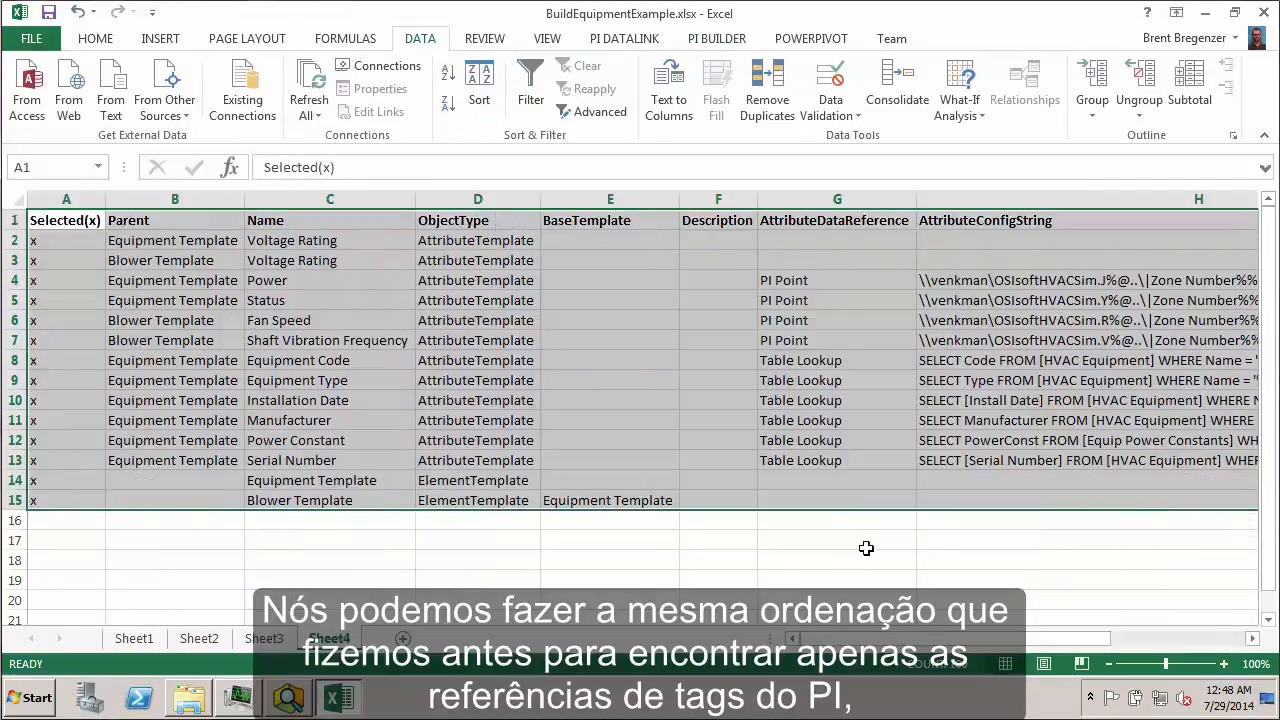
# Delete the two Voltage Rating rows, all Table Lookup rows and the two ElementTemplate rows, keeping only the PI Point attribute rows
pyautogui.click(13, 244)
pyautogui.moveTo(13, 244); pyautogui.dragTo(13, 257)
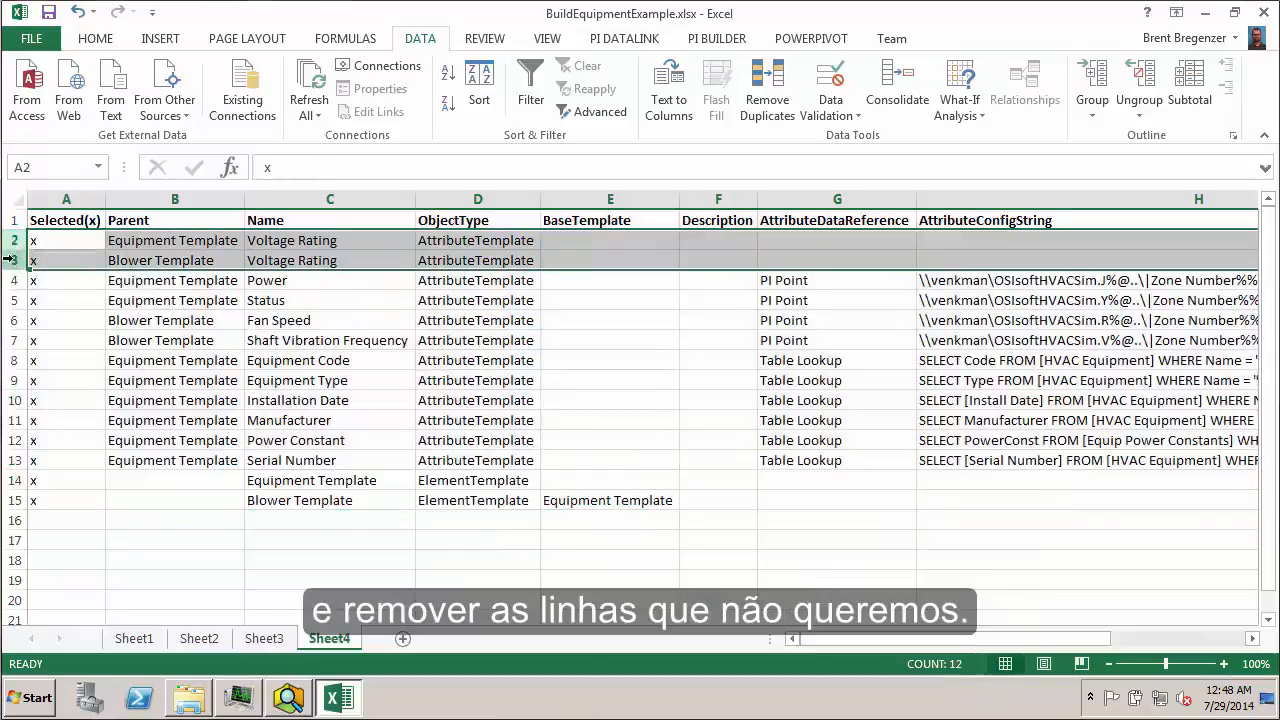
pyautogui.rightClick(9, 253)
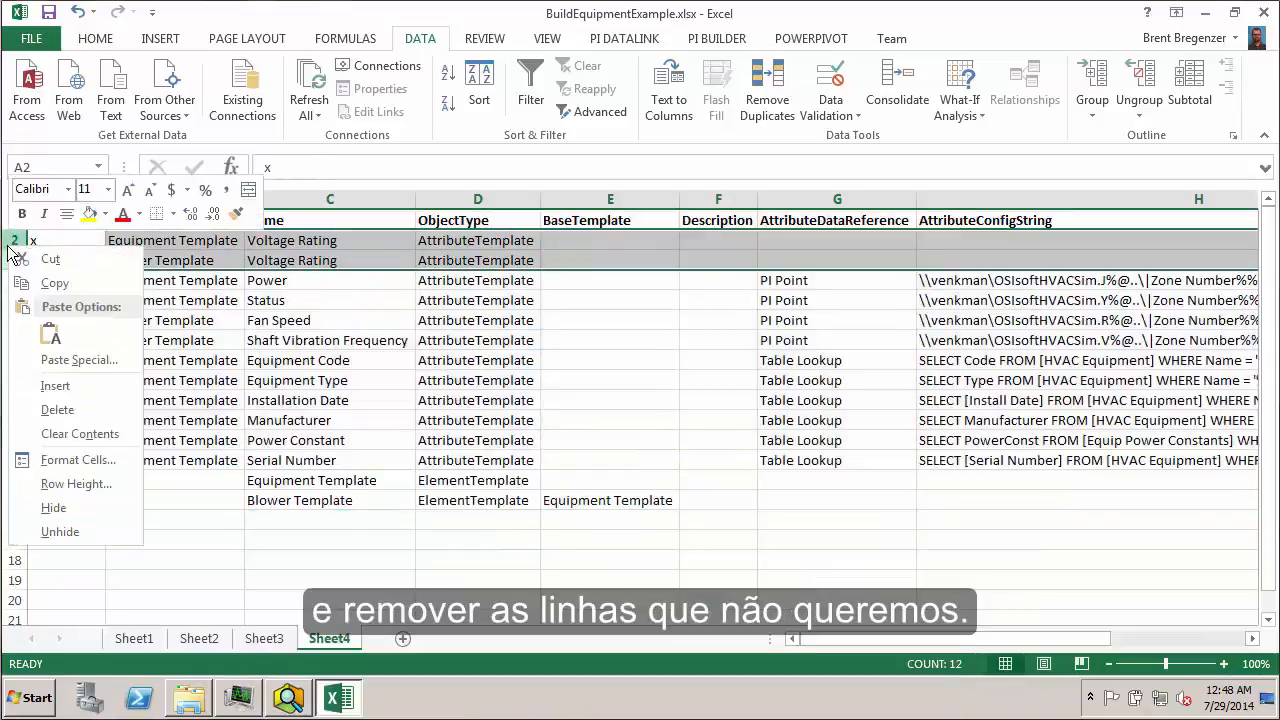
pyautogui.click(57, 409)
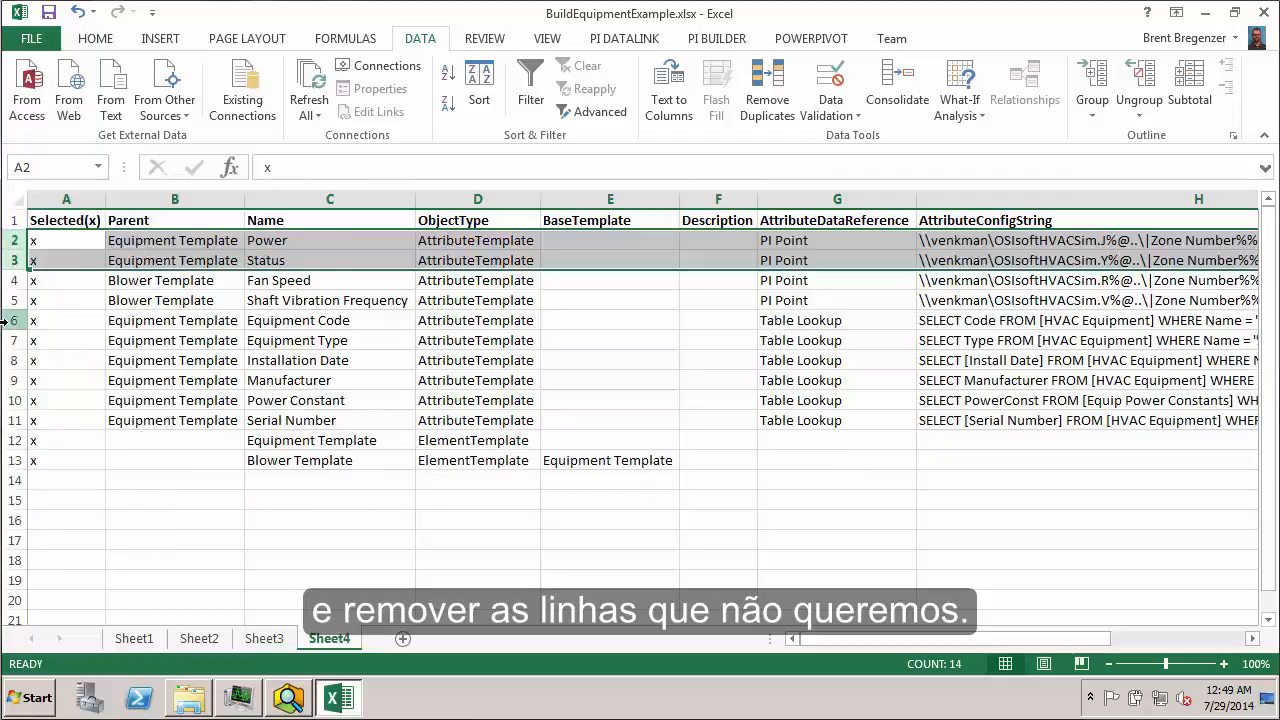
pyautogui.moveTo(5, 320); pyautogui.dragTo(5, 458)
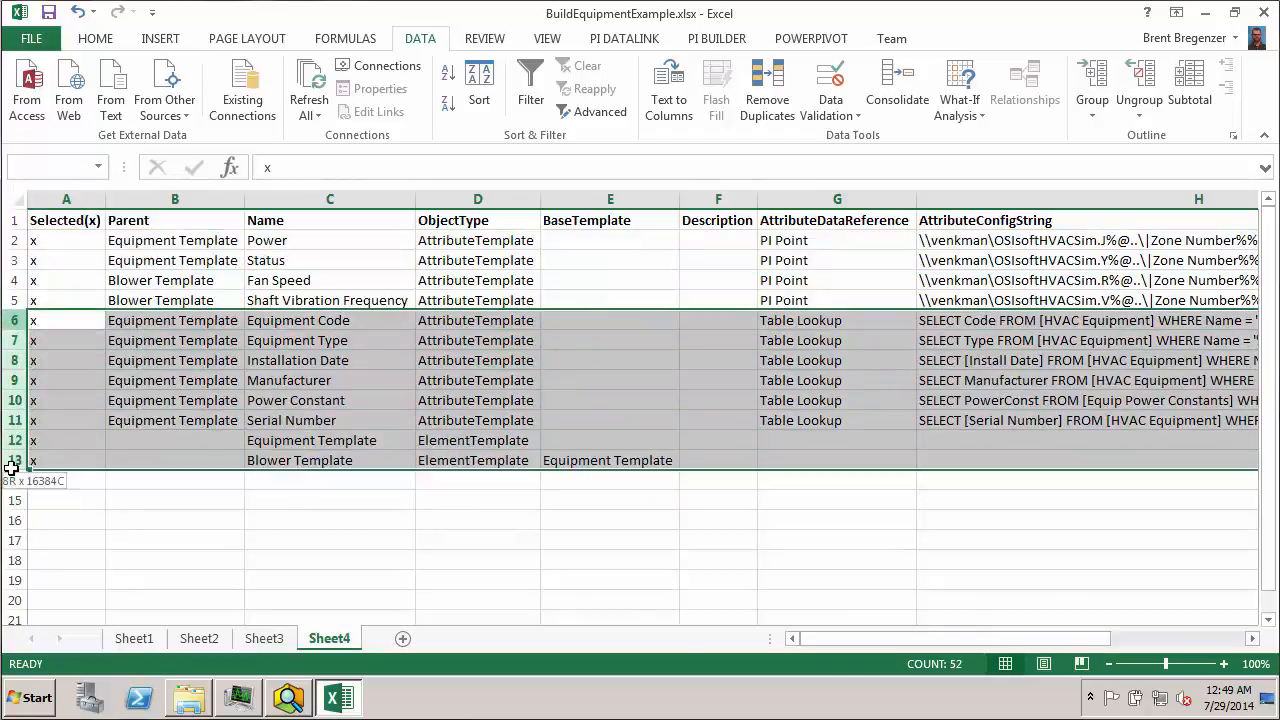
pyautogui.rightClick(5, 420)
pyautogui.click(57, 275)
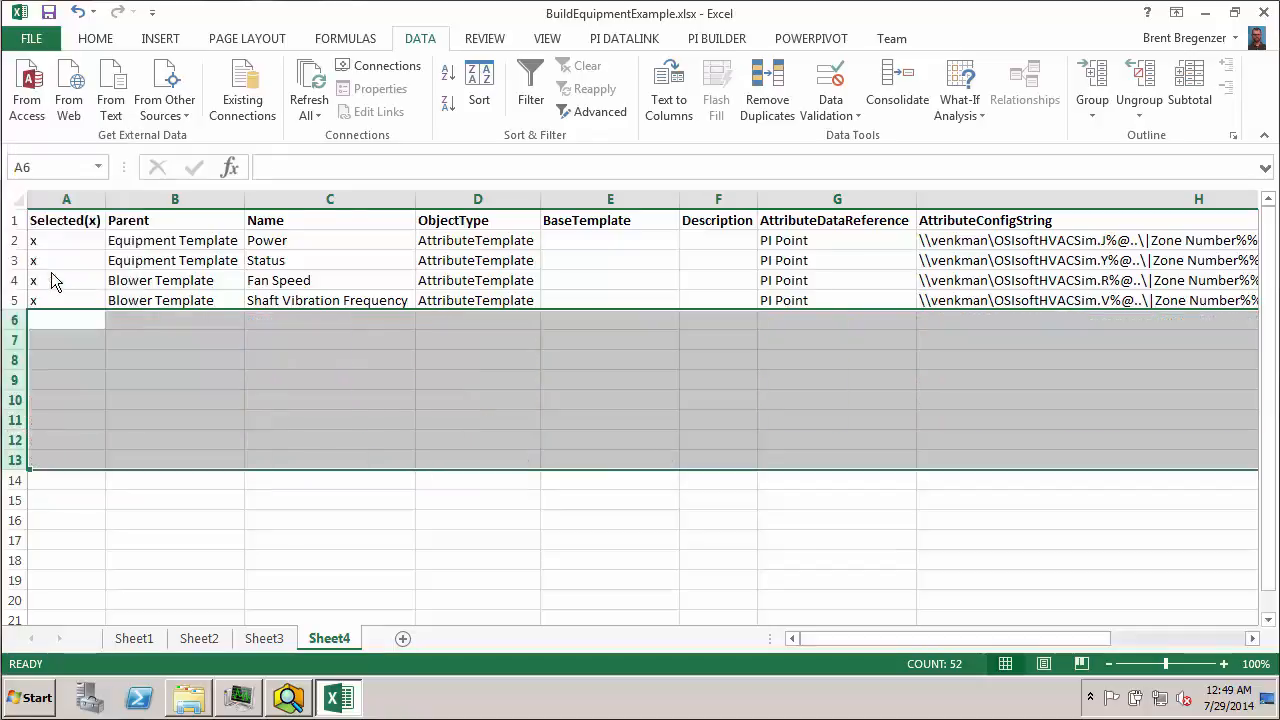
# Auto-fit the width of the AttributeConfigString column to its configuration strings
pyautogui.click(926, 284)
pyautogui.moveTo(866, 641); pyautogui.dragTo(1028, 638)
pyautogui.moveTo(1141, 634); pyautogui.dragTo(1141, 634)
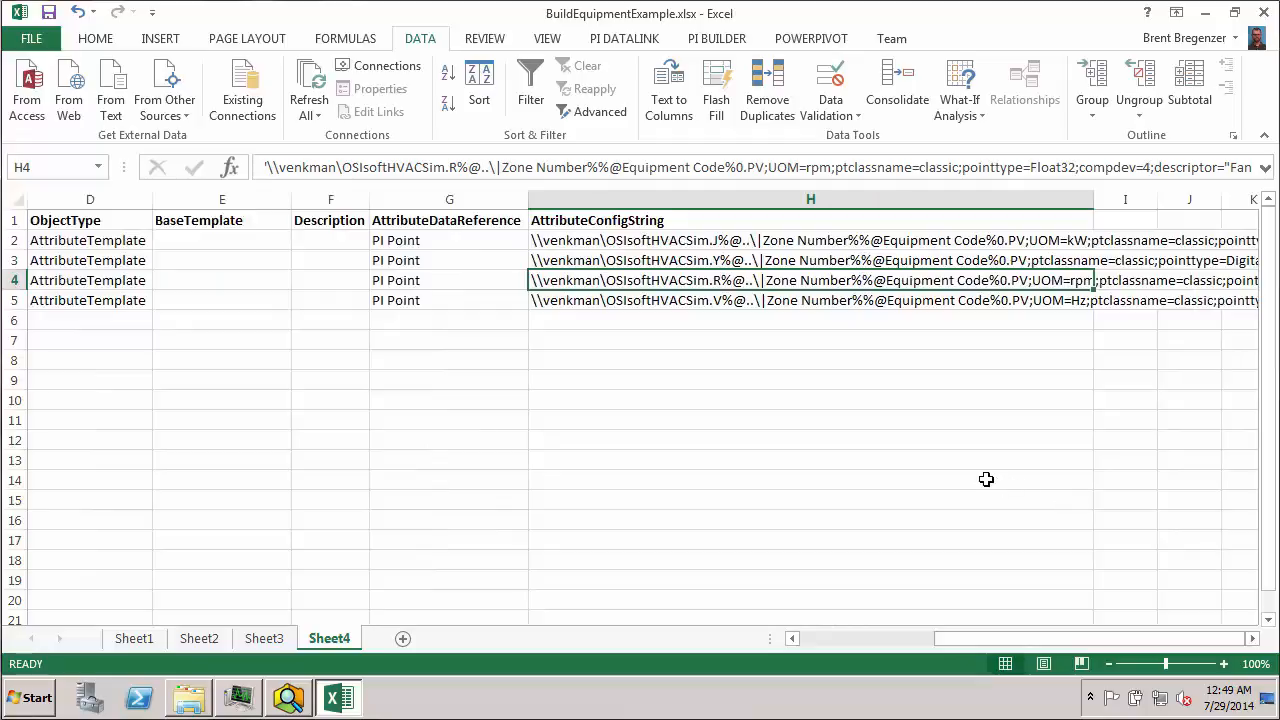
pyautogui.hscroll(3, 976, 476)
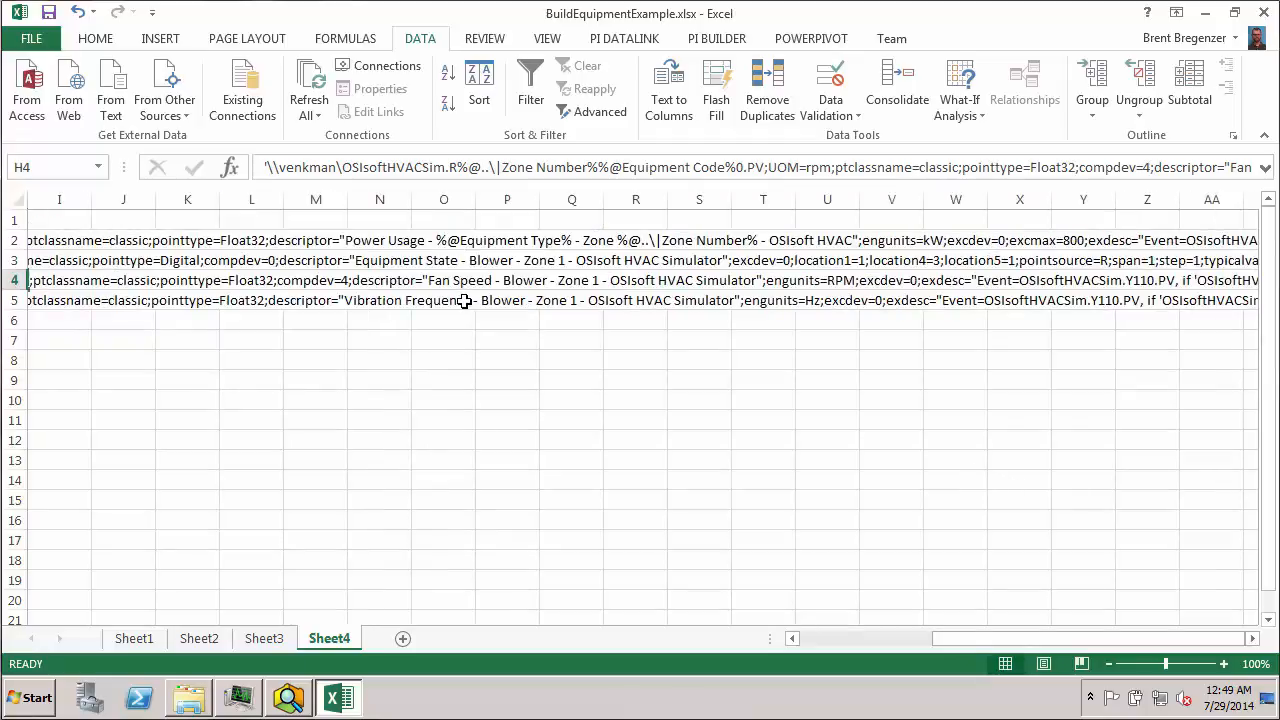
pyautogui.doubleClick(439, 243)
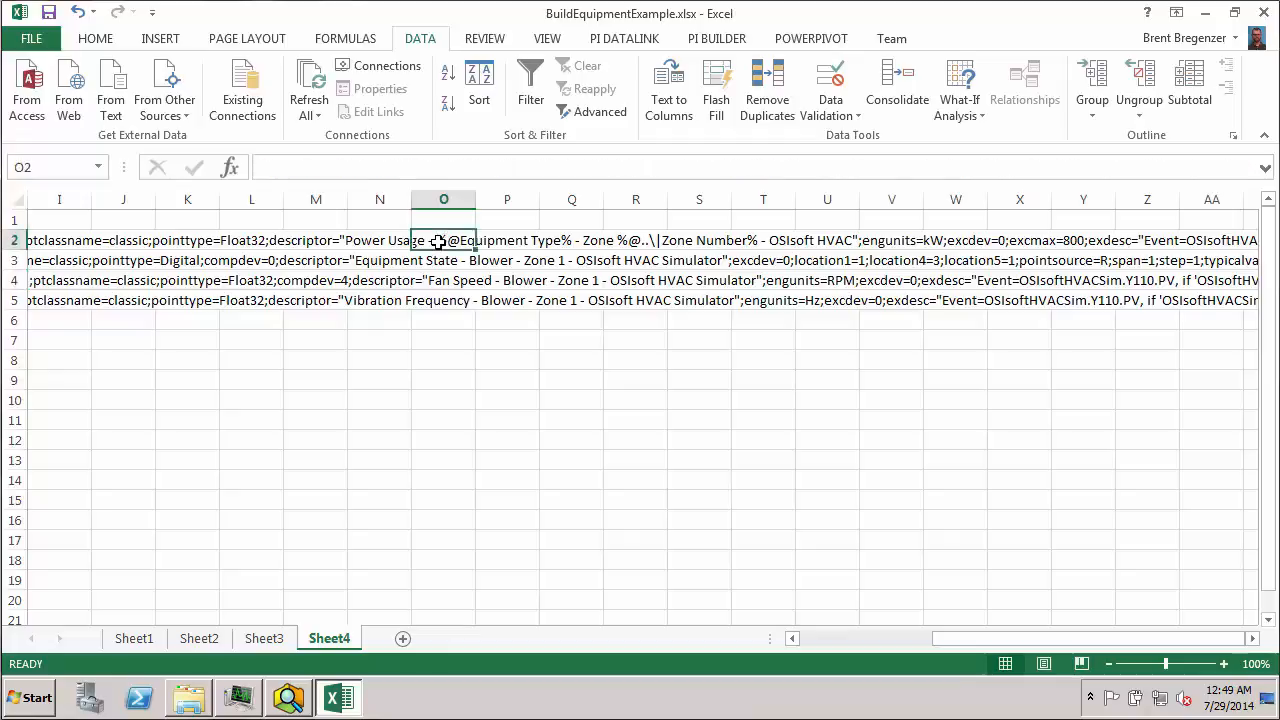
pyautogui.click(50, 241)
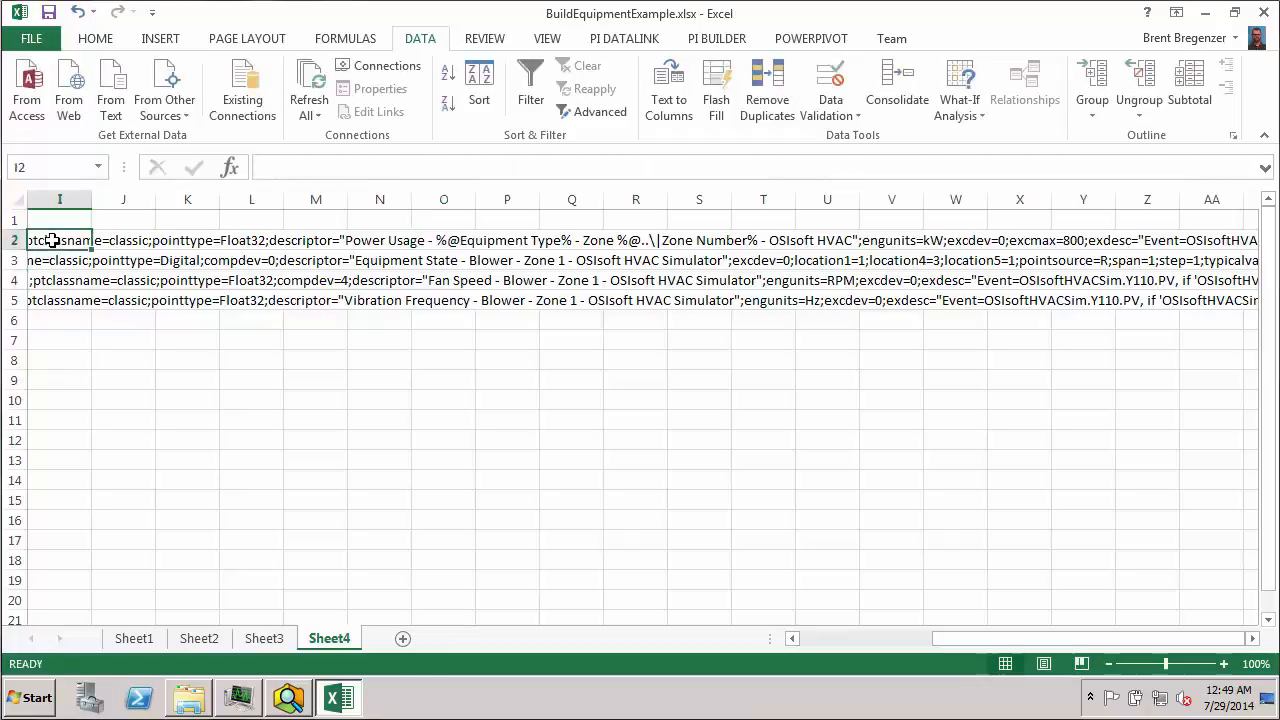
pyautogui.click(792, 639)
pyautogui.click(792, 639)
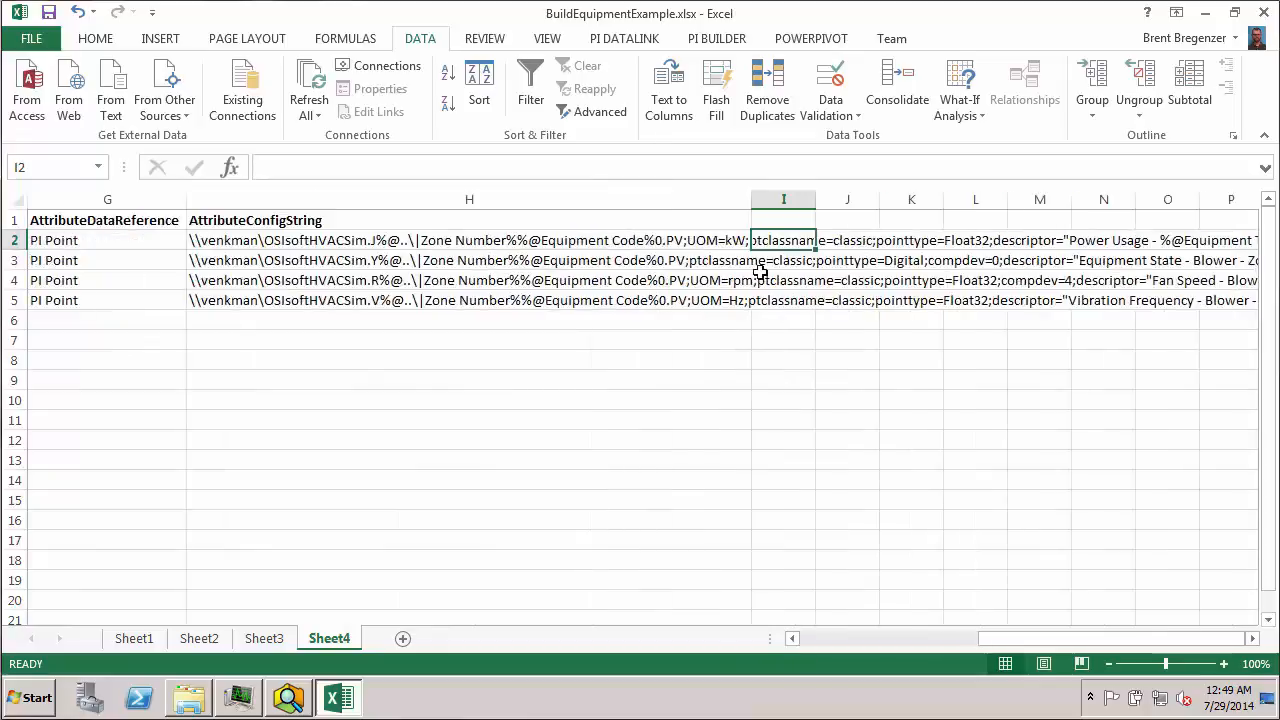
pyautogui.doubleClick(751, 199)
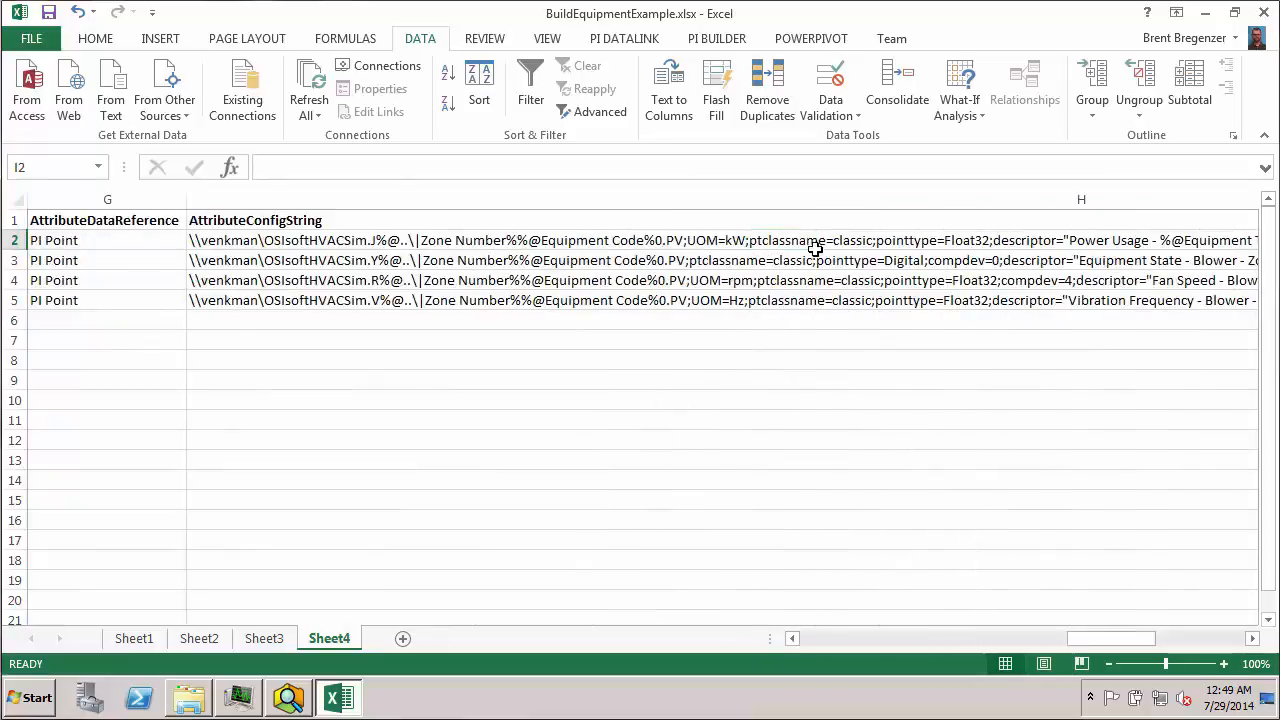
# Examine the full configuration strings of the four PI Point attributes for hard-coded equipment and zone text
pyautogui.click(1252, 640)
pyautogui.click(1252, 640)
pyautogui.click(1252, 640)
pyautogui.click(1252, 640)
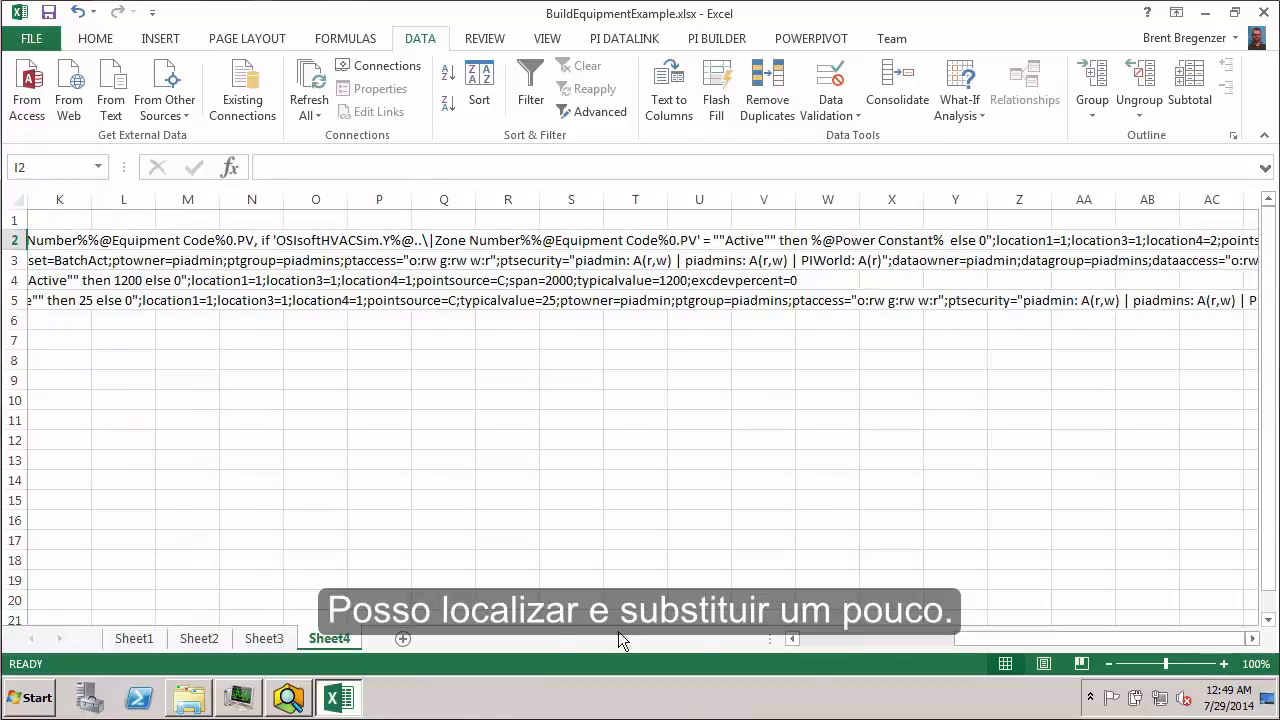
pyautogui.click(792, 639)
pyautogui.click(792, 639)
pyautogui.click(792, 639)
pyautogui.click(792, 639)
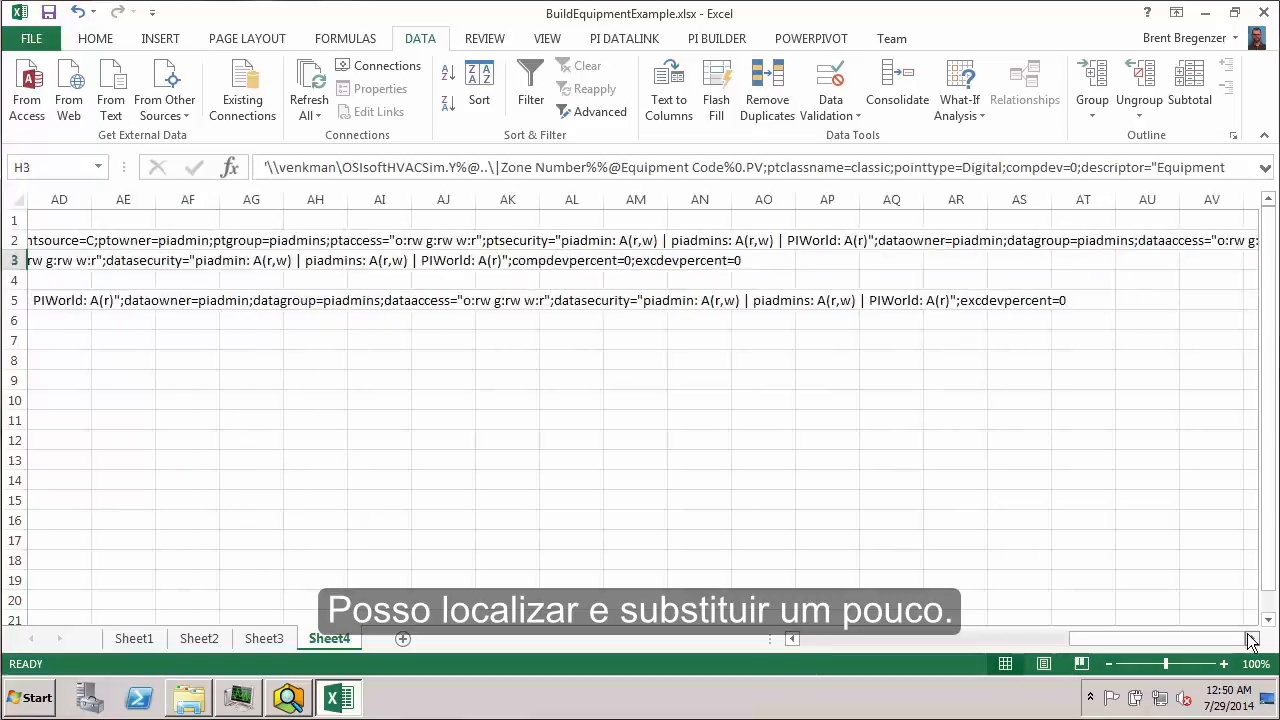
pyautogui.click(1252, 640)
pyautogui.click(865, 643)
pyautogui.click(865, 643)
pyautogui.click(865, 643)
pyautogui.click(865, 643)
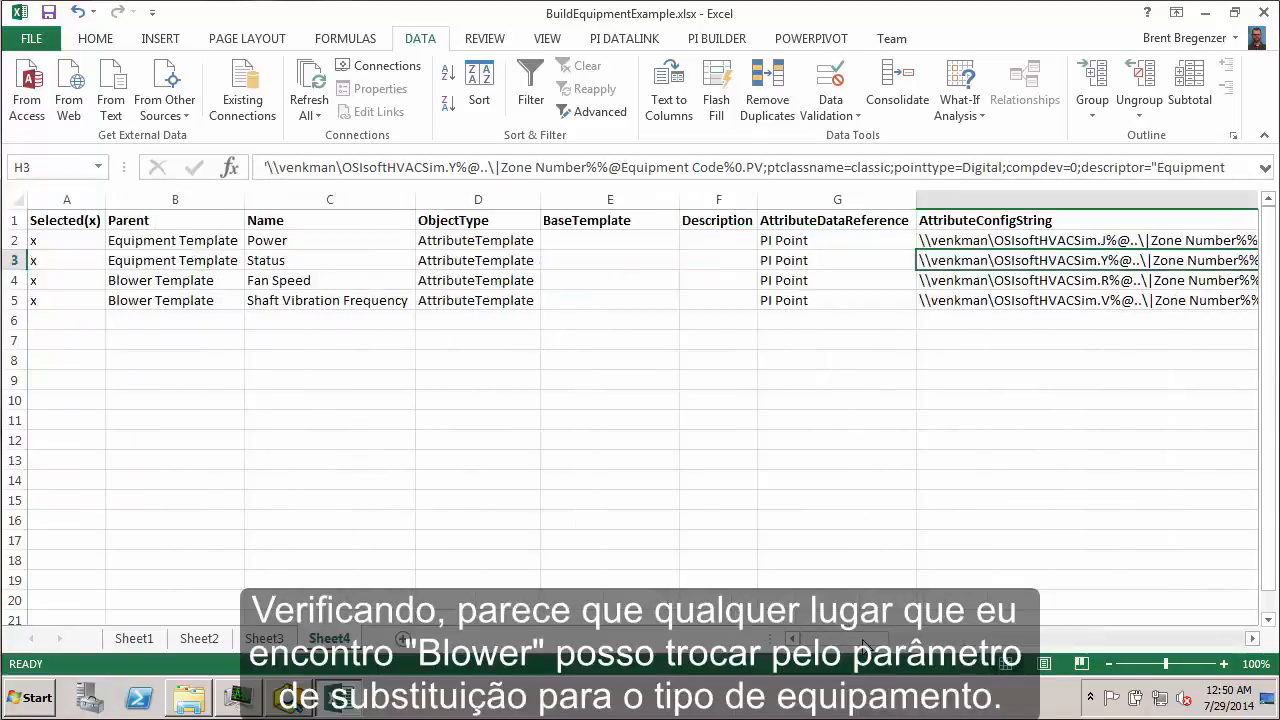
pyautogui.moveTo(997, 262); pyautogui.dragTo(973, 290)
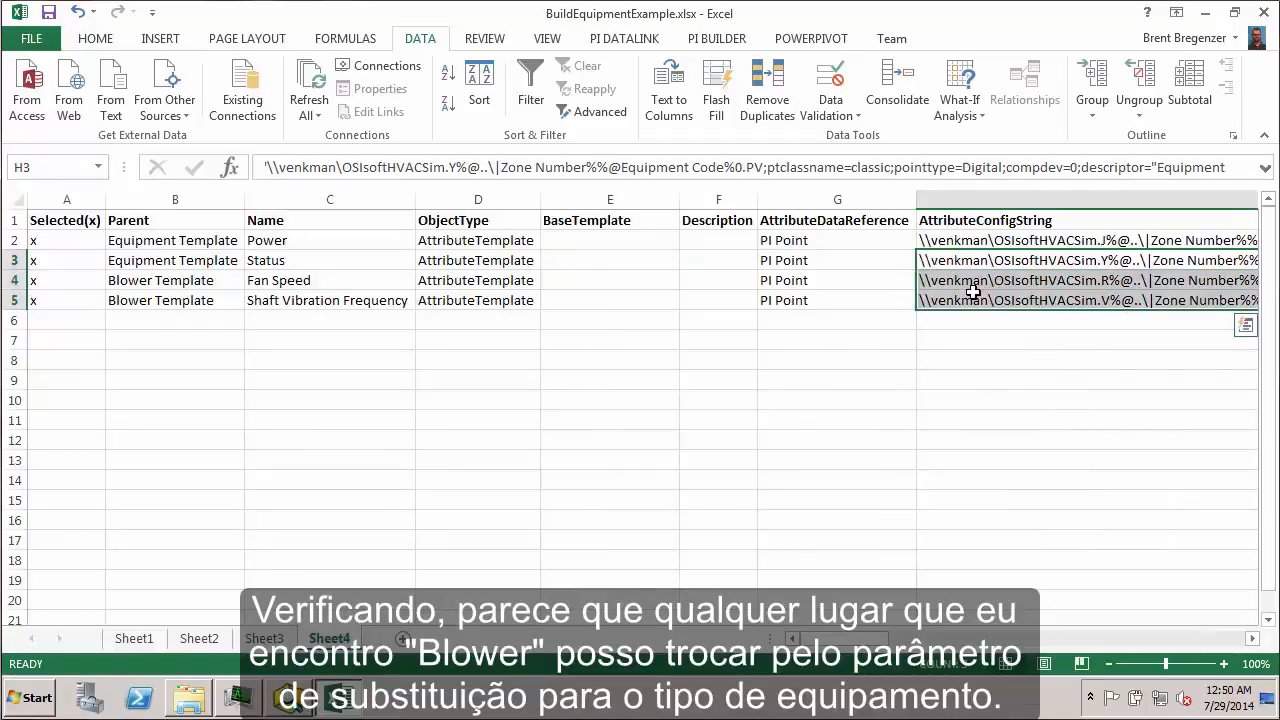
pyautogui.hotkey('ctrl', 'h')
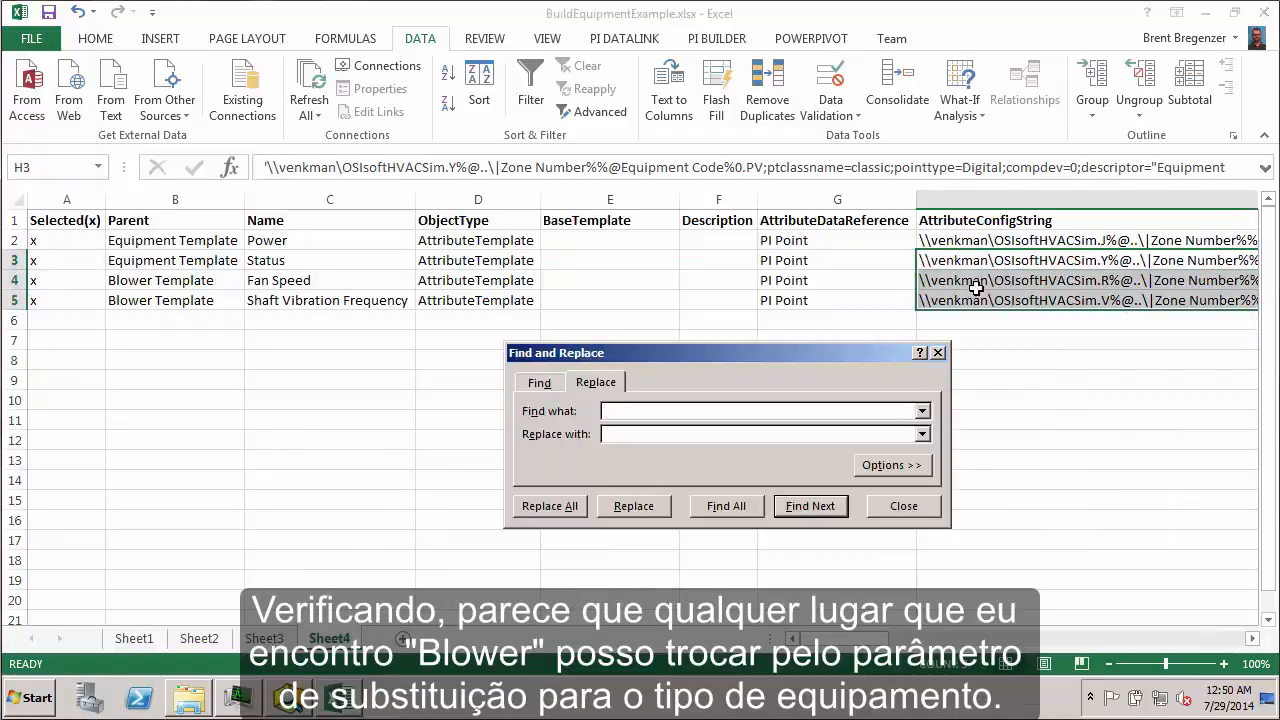
pyautogui.write('Blower')
pyautogui.press('Tab')
pyautogui.write('%@Equipment Type%')
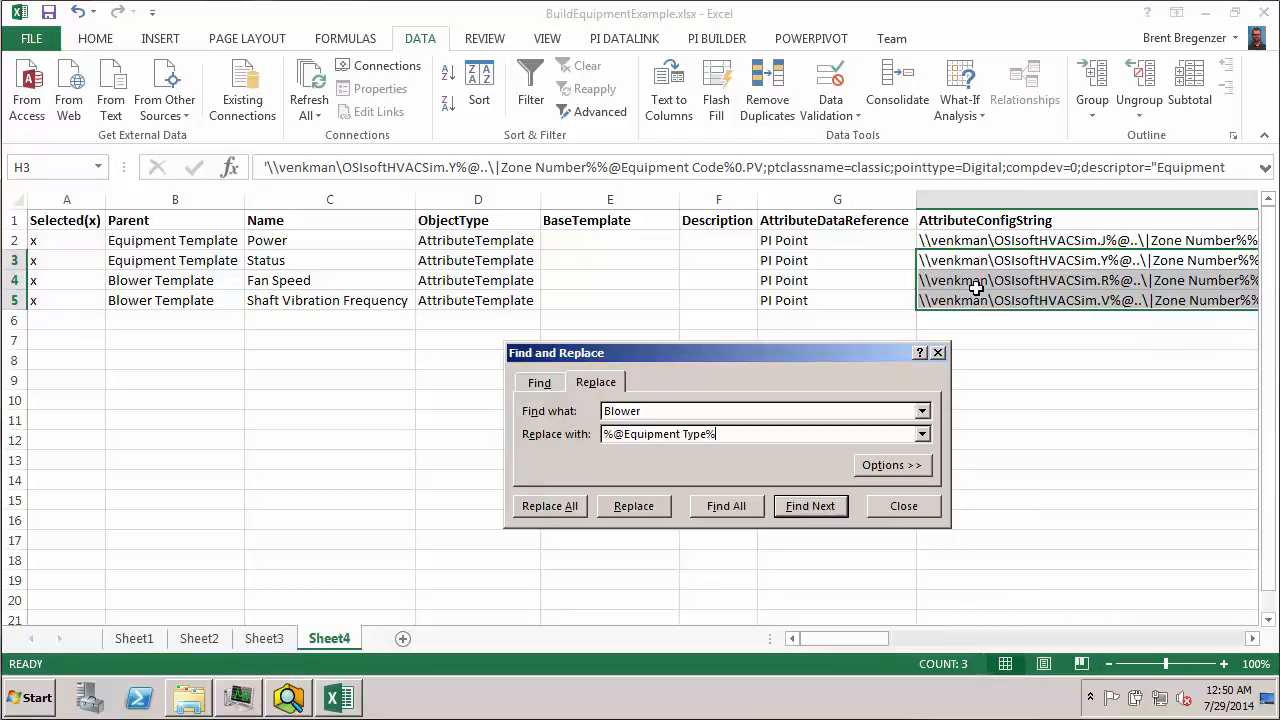
pyautogui.click(572, 507)
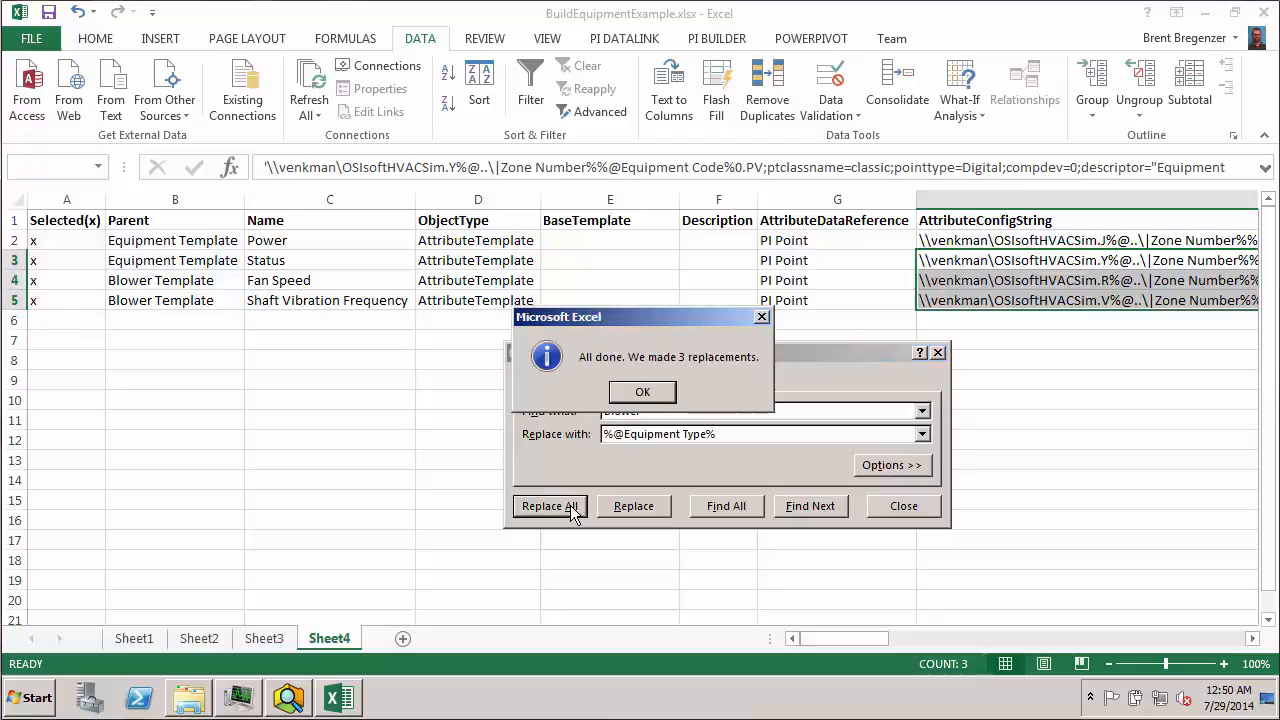
pyautogui.click(643, 395)
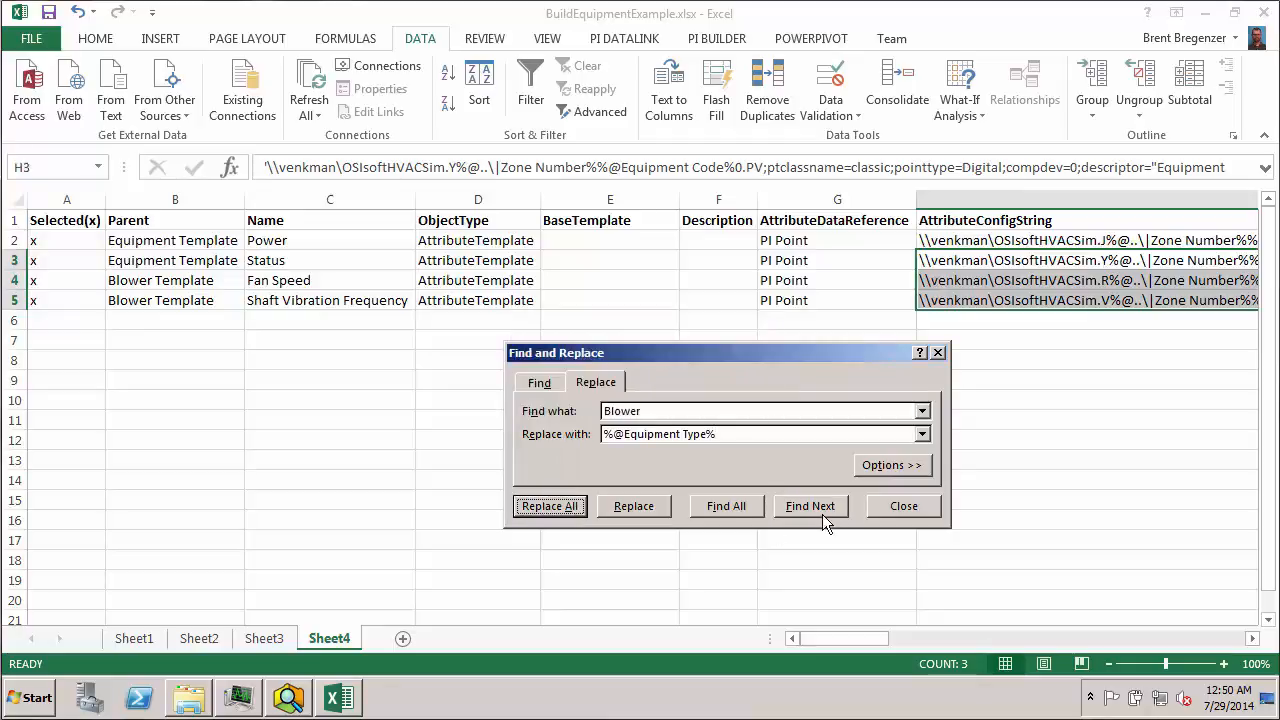
pyautogui.click(883, 506)
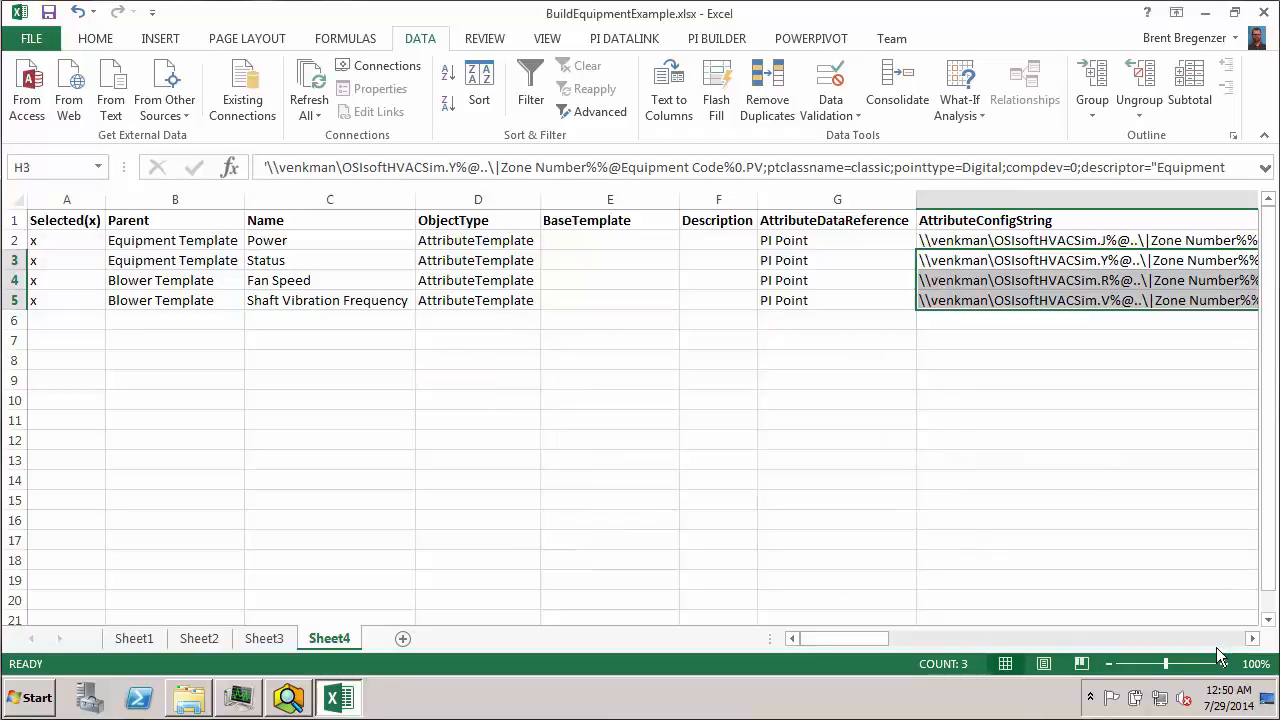
# Copy the text "Zone %@..\|Zone Number%" from the descriptor in Power's configuration string, leaving the cell as it is
pyautogui.moveTo(1252, 640); pyautogui.dragTo(1253, 643)
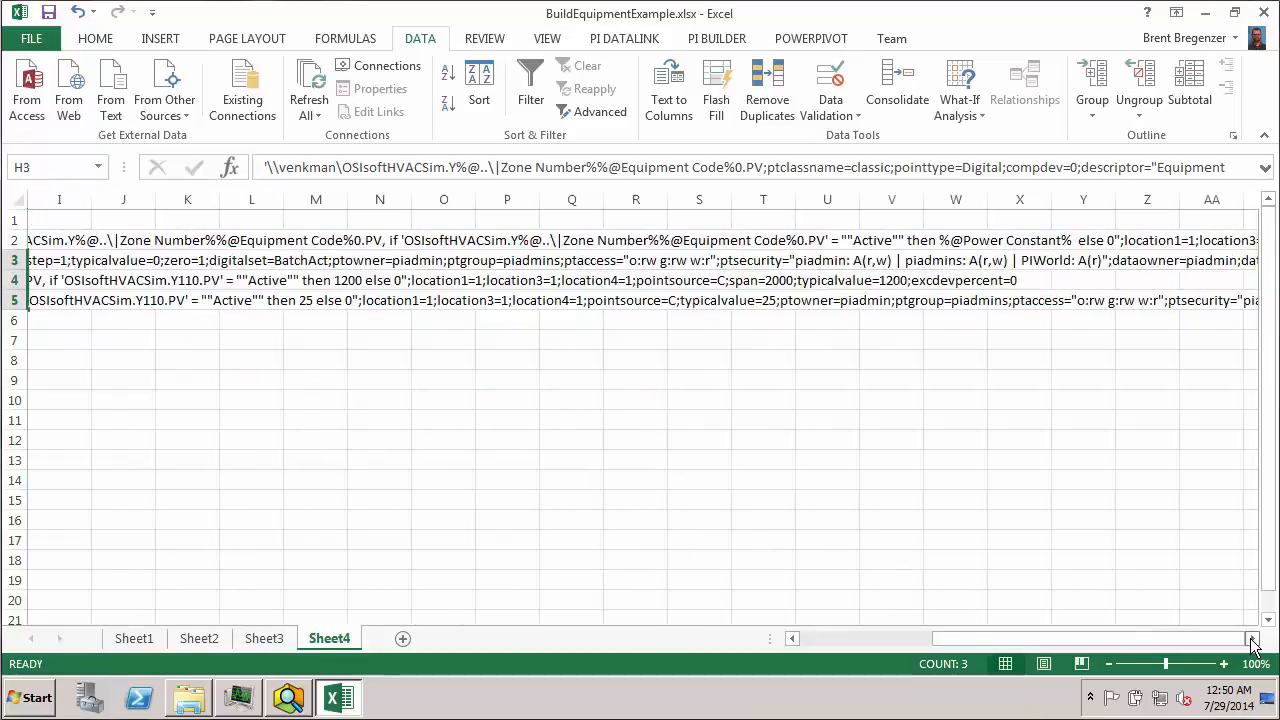
pyautogui.click(792, 638)
pyautogui.click(903, 240)
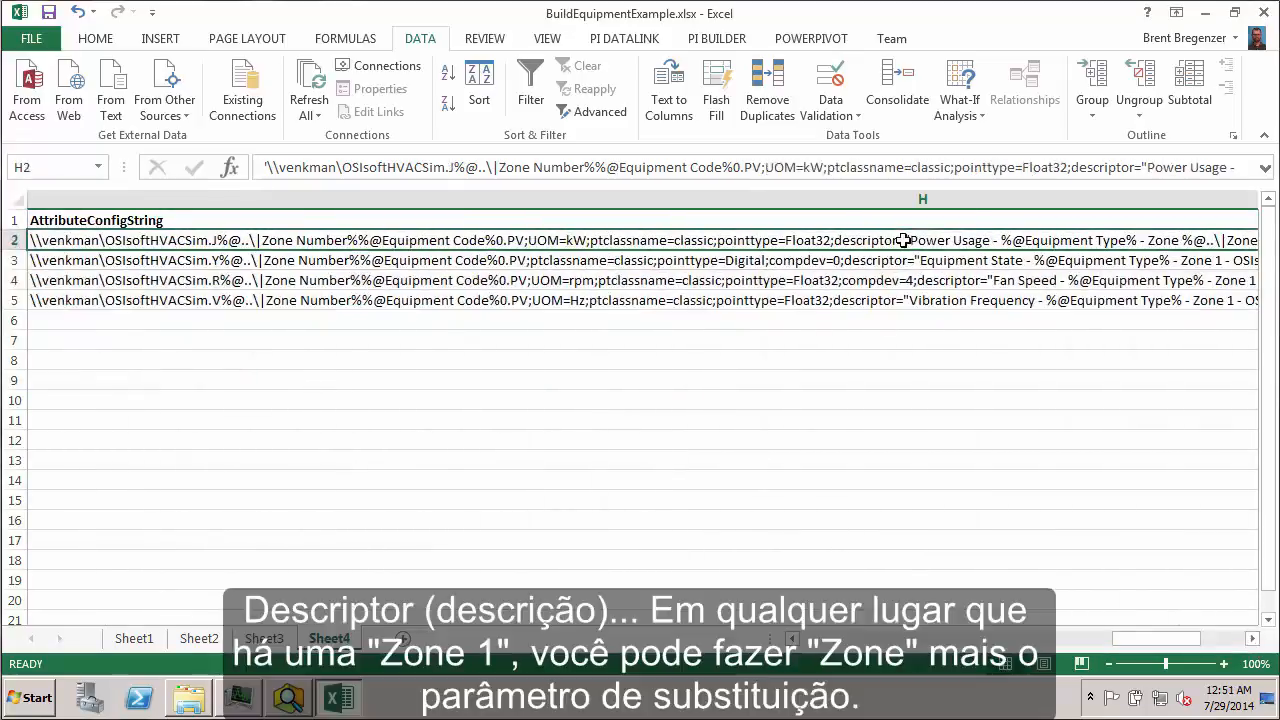
pyautogui.doubleClick(1012, 240)
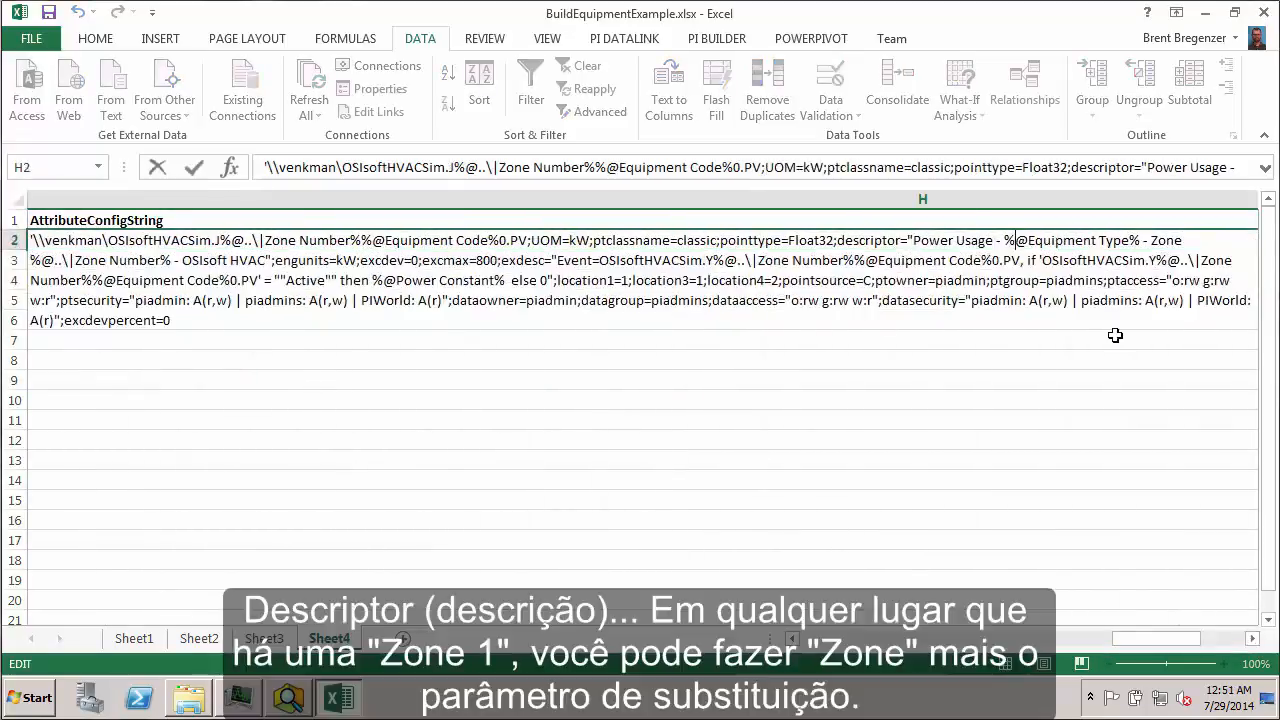
pyautogui.press('Right')
pyautogui.press('Right')
pyautogui.press('Right')
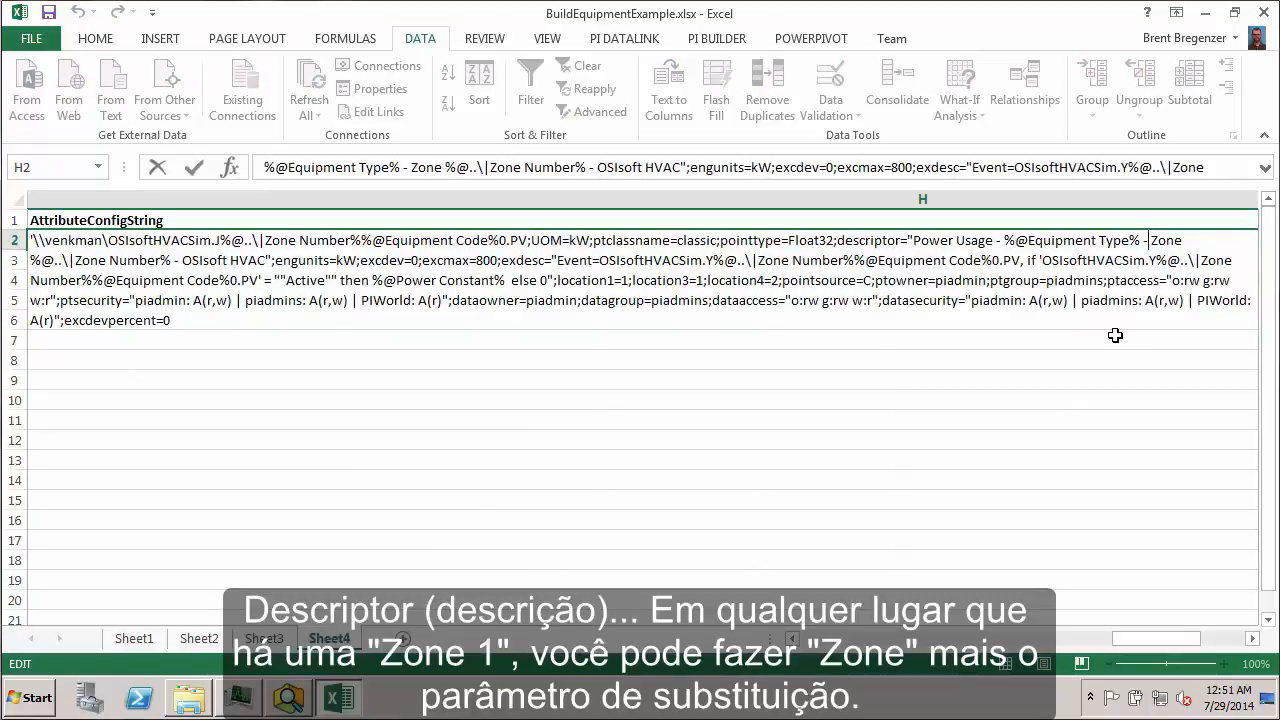
pyautogui.hotkey('shift', 'Right')
pyautogui.hotkey('shift', 'Right')
pyautogui.hotkey('shift', 'Right')
pyautogui.hotkey('shift', 'Right')
pyautogui.hotkey('shift', 'Right')
pyautogui.hotkey('shift', 'Right')
pyautogui.hotkey('shift', 'Right')
pyautogui.hotkey('shift', 'Right')
pyautogui.hotkey('shift', 'Right')
pyautogui.hotkey('shift', 'Right')
pyautogui.hotkey('shift', 'Right')
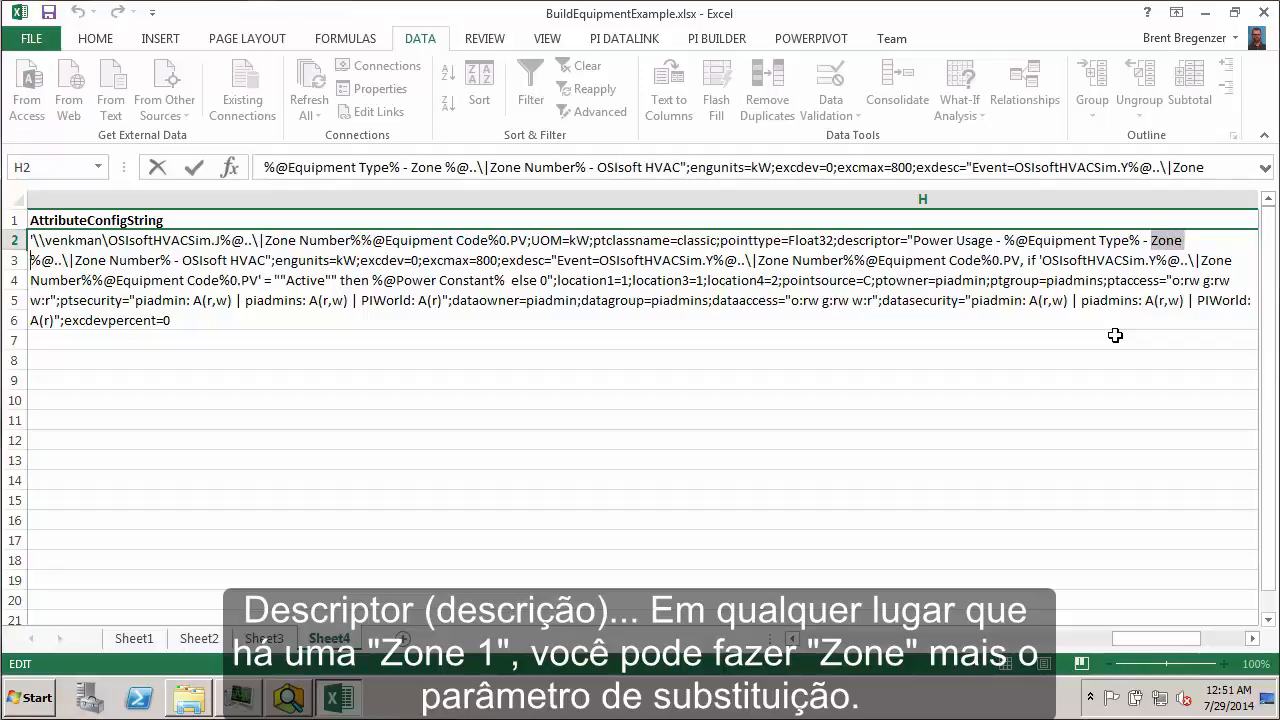
pyautogui.hotkey('shift', 'Right')
pyautogui.hotkey('shift', 'Right')
pyautogui.hotkey('shift', 'Right')
pyautogui.hotkey('shift', 'Right')
pyautogui.hotkey('shift', 'Right')
pyautogui.hotkey('shift', 'Right')
pyautogui.hotkey('shift', 'Right')
pyautogui.hotkey('shift', 'Right')
pyautogui.hotkey('shift', 'Right')
pyautogui.hotkey('shift', 'Right')
pyautogui.hotkey('shift', 'Right')
pyautogui.hotkey('shift', 'Right')
pyautogui.hotkey('ctrl', 'c')
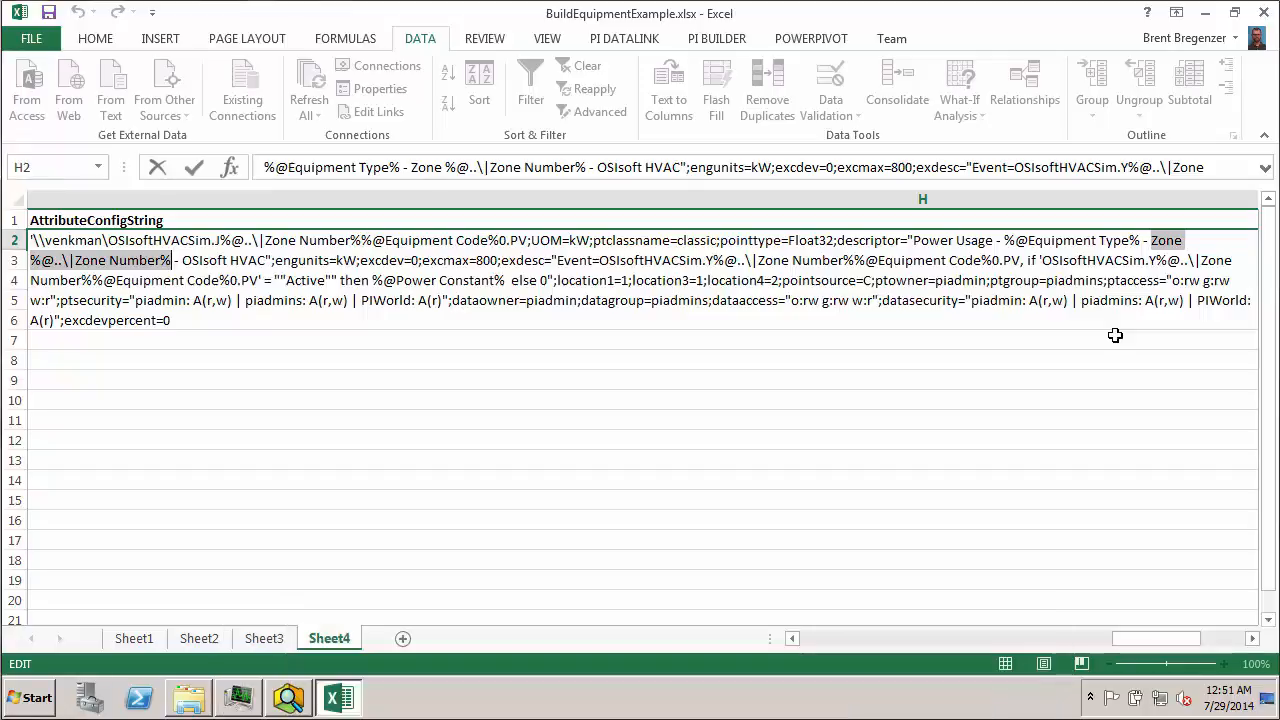
pyautogui.press('Return')
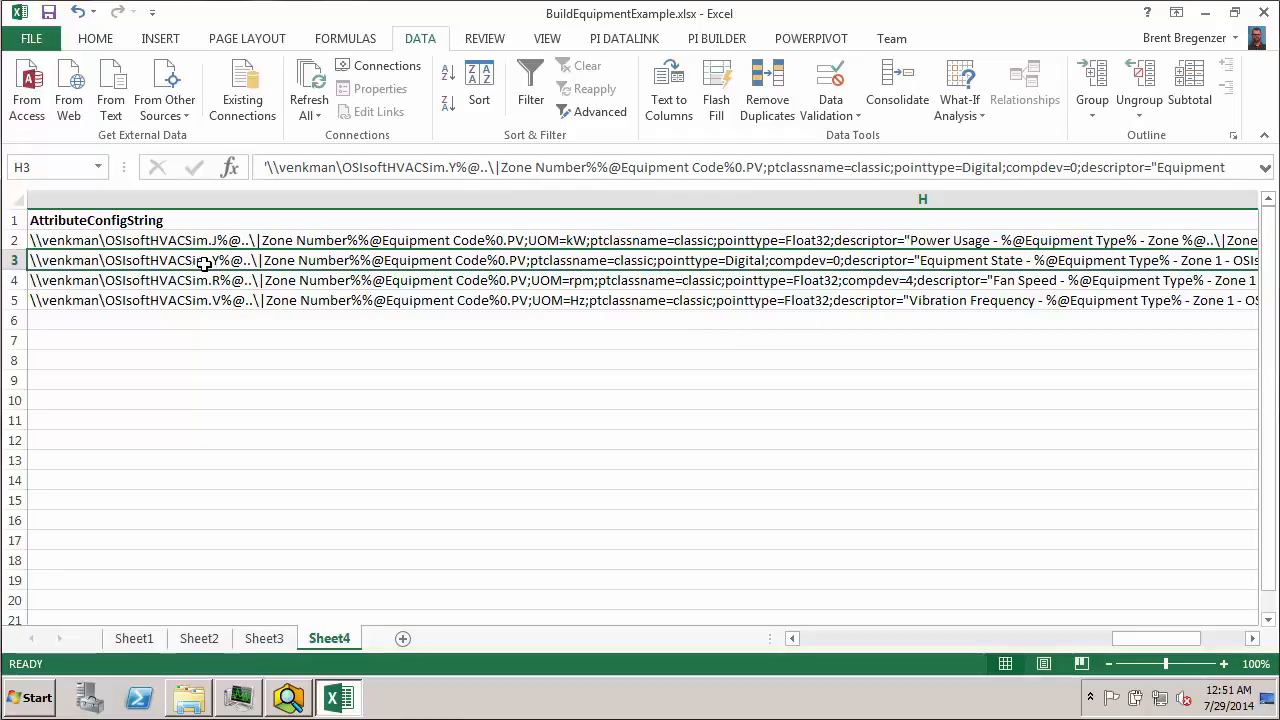
# Replace all occurrences of Zone 1 with "Zone %@..\|Zone Number%" in the configuration strings in H3:H5
pyautogui.hotkey('shift', 'Down')
pyautogui.hotkey('shift', 'Down')
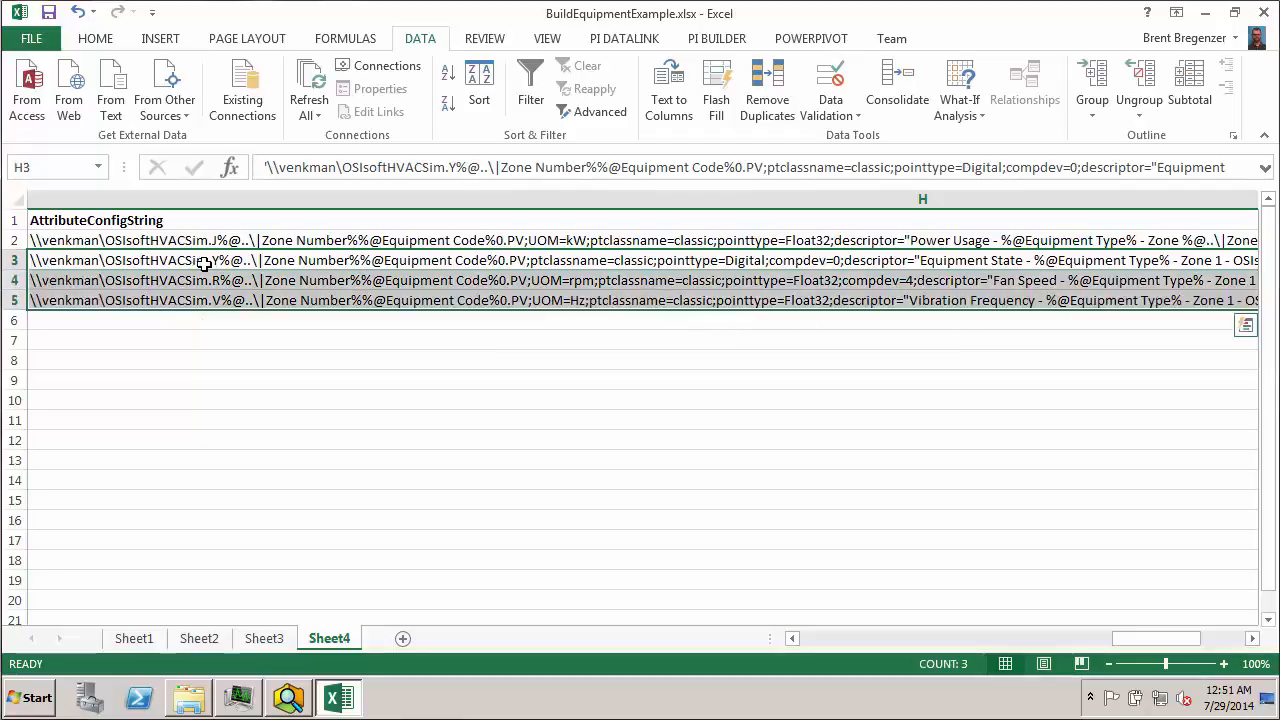
pyautogui.hotkey('ctrl', 'h')
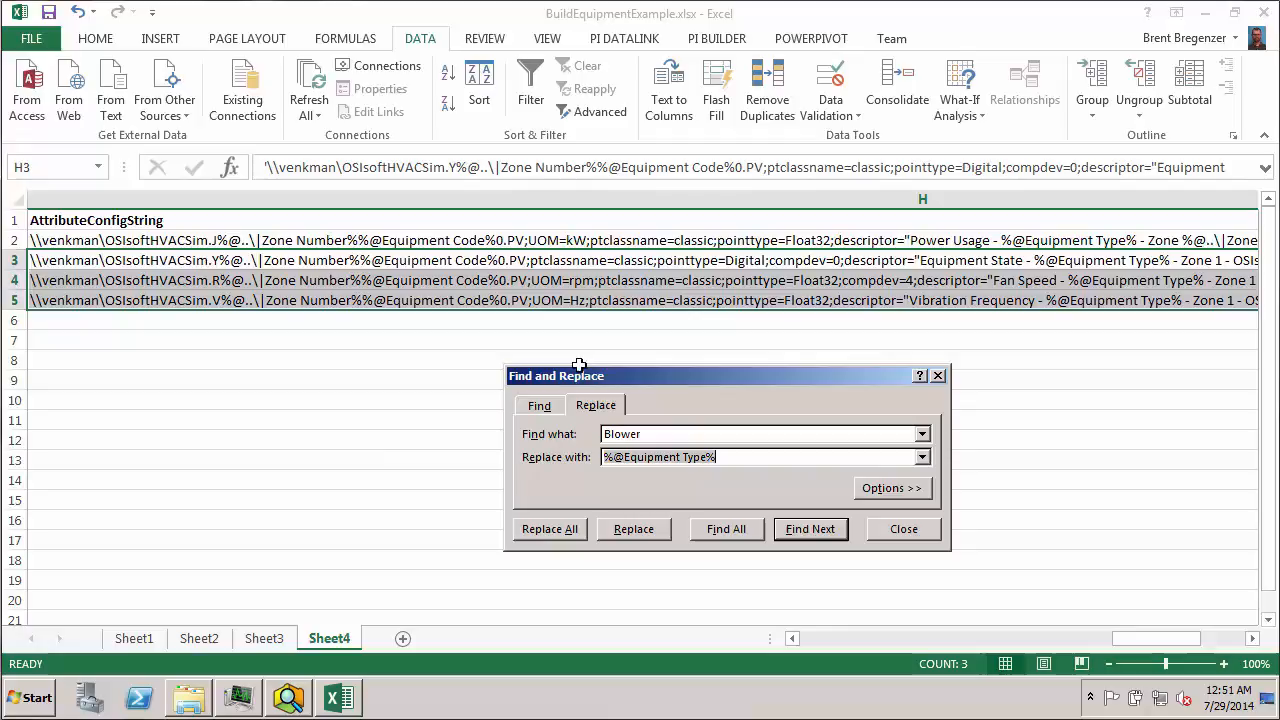
pyautogui.doubleClick(651, 434)
pyautogui.write('Zone 1')
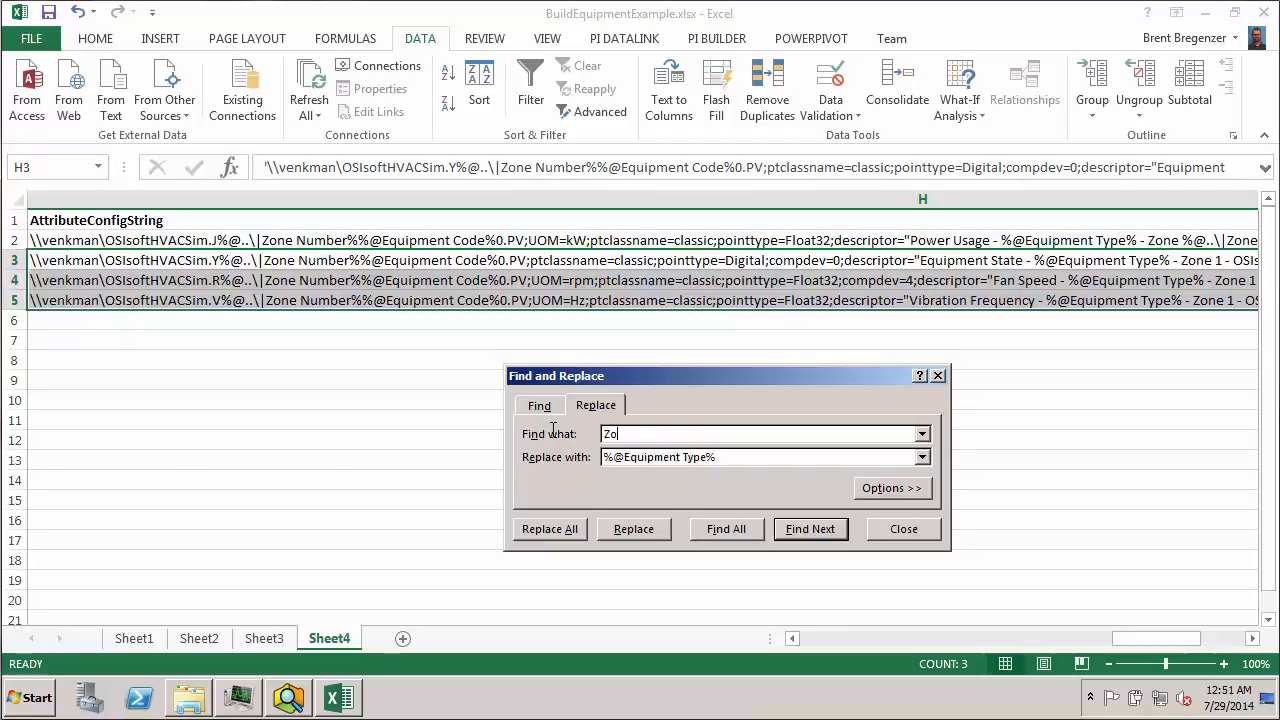
pyautogui.press('Tab')
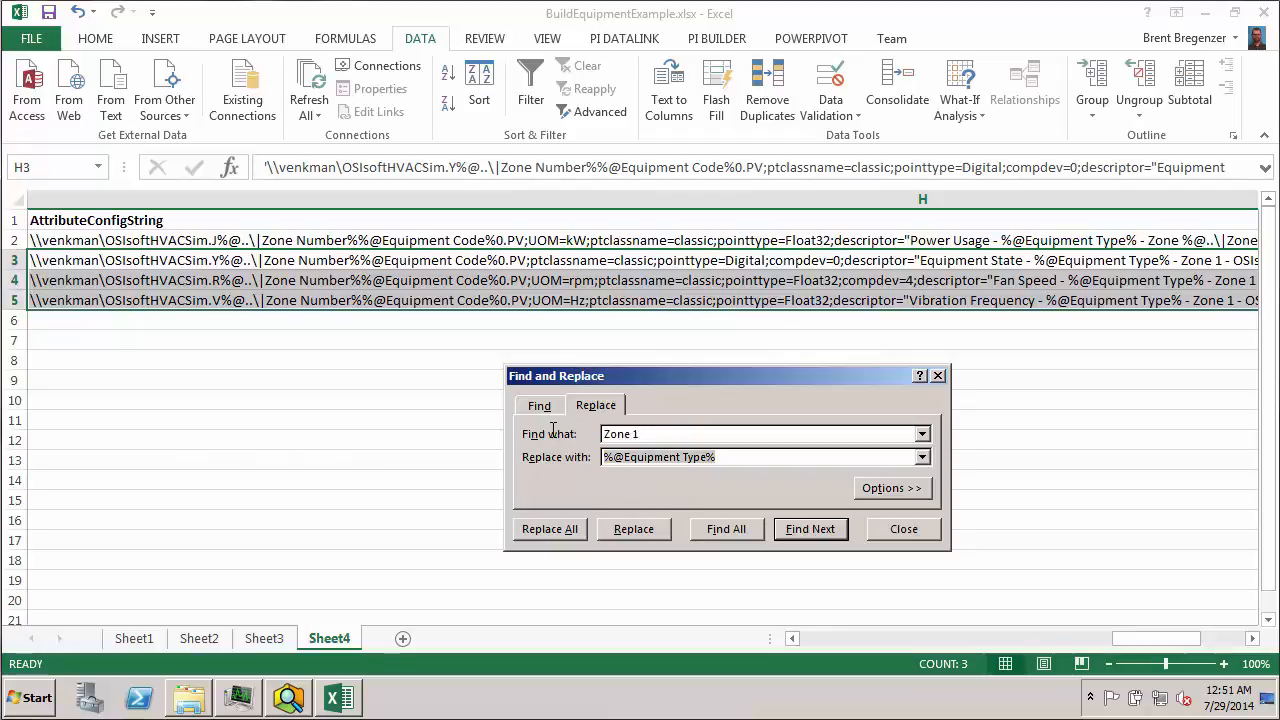
pyautogui.hotkey('ctrl', 'v')
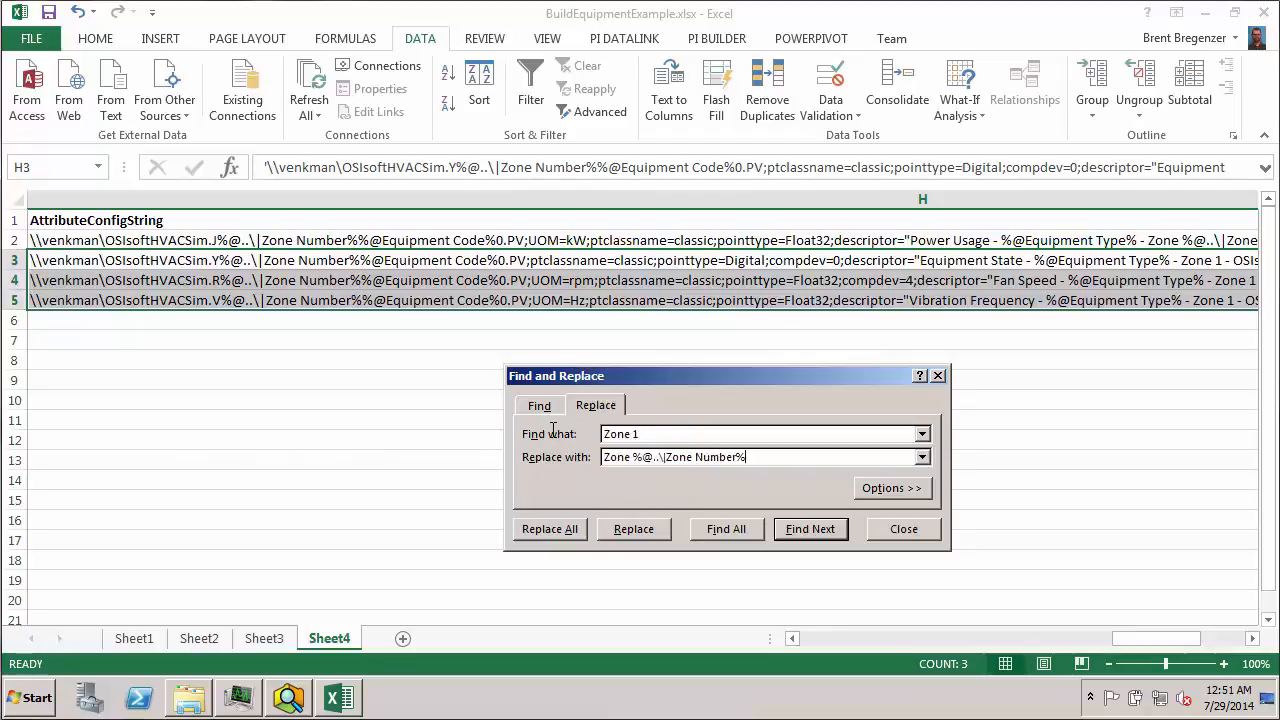
pyautogui.click(572, 537)
pyautogui.click(650, 396)
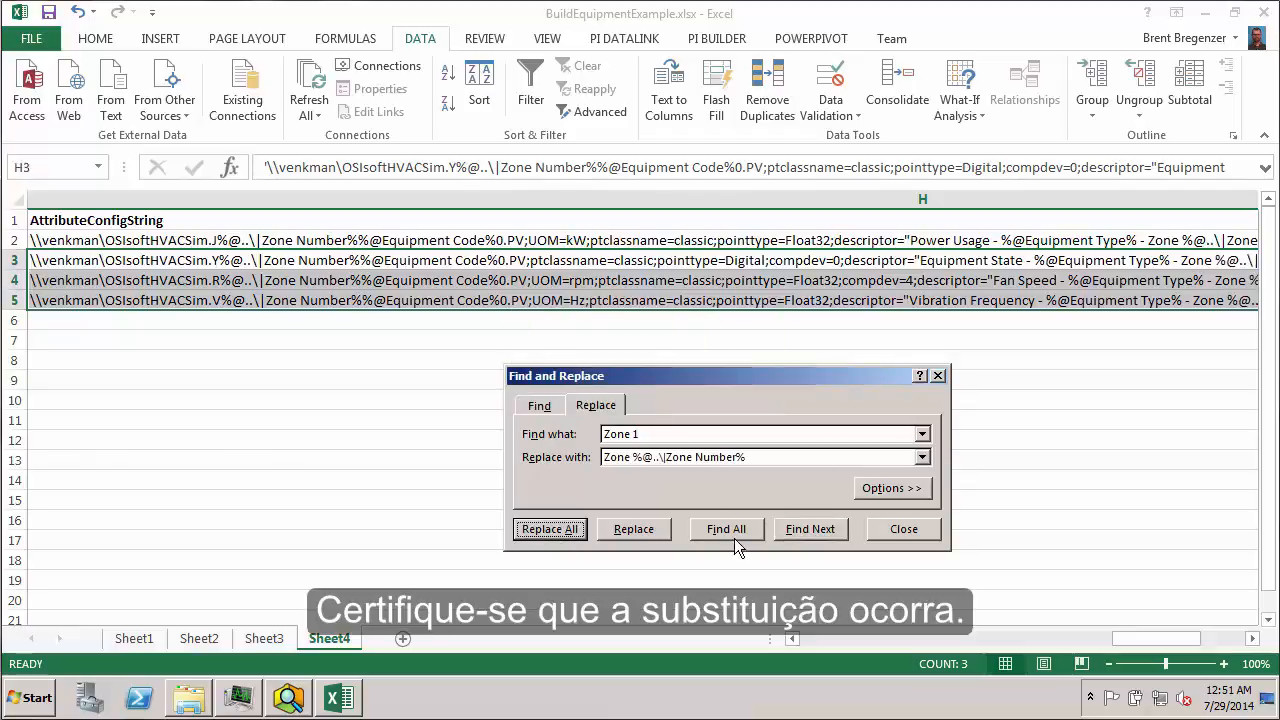
pyautogui.click(880, 531)
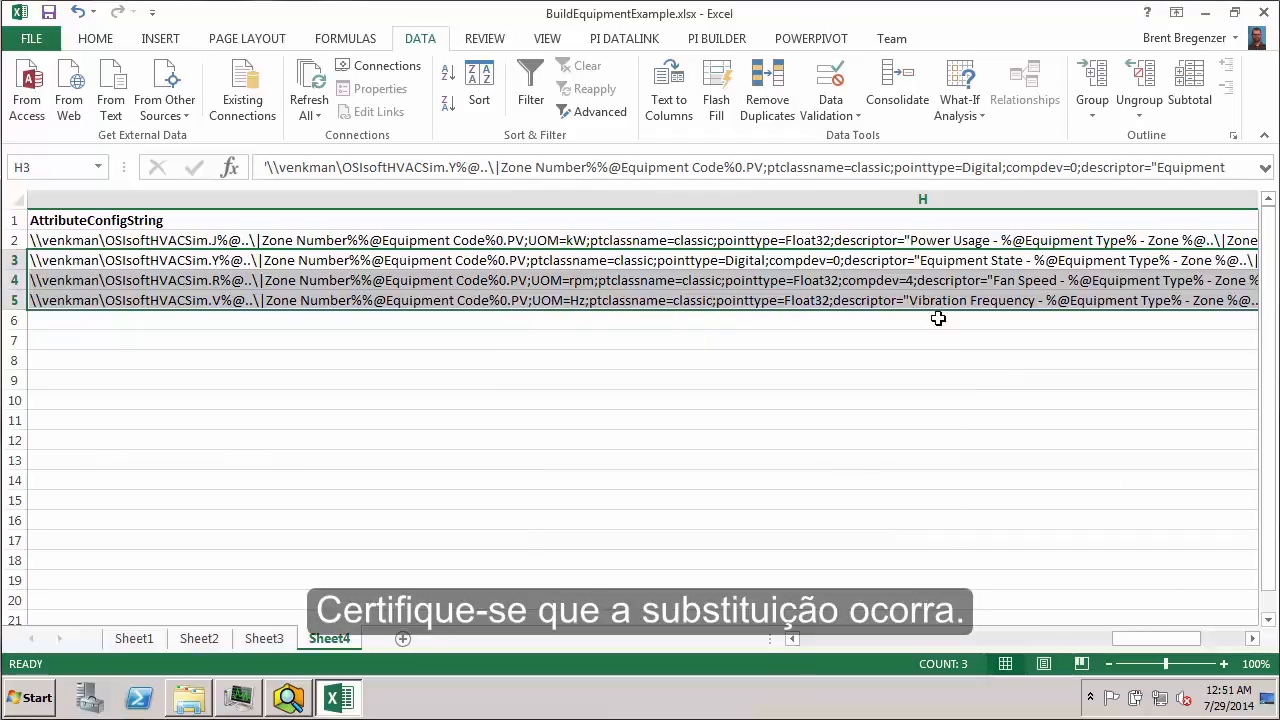
pyautogui.click(811, 243)
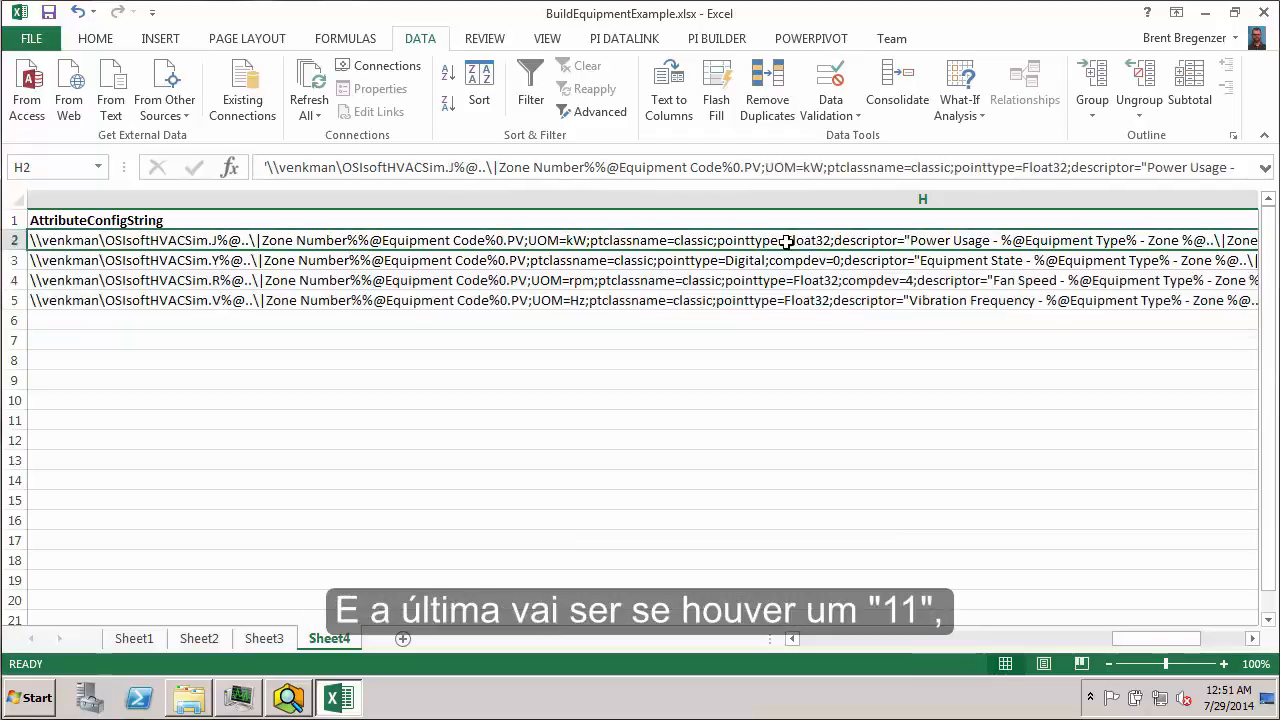
pyautogui.doubleClick(784, 245)
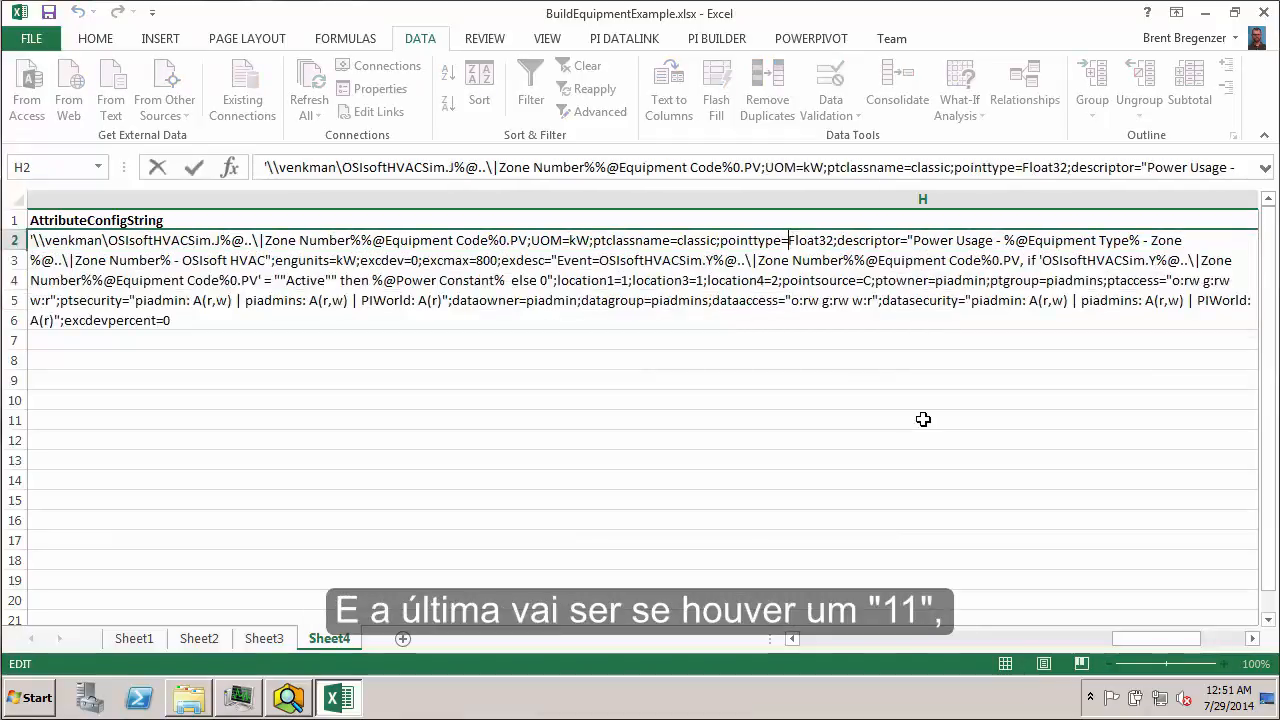
pyautogui.press('Down')
pyautogui.press('Left')
pyautogui.press('Left')
pyautogui.press('Left')
pyautogui.press('Left')
pyautogui.press('Left')
pyautogui.press('Left')
pyautogui.press('Left')
pyautogui.press('Left')
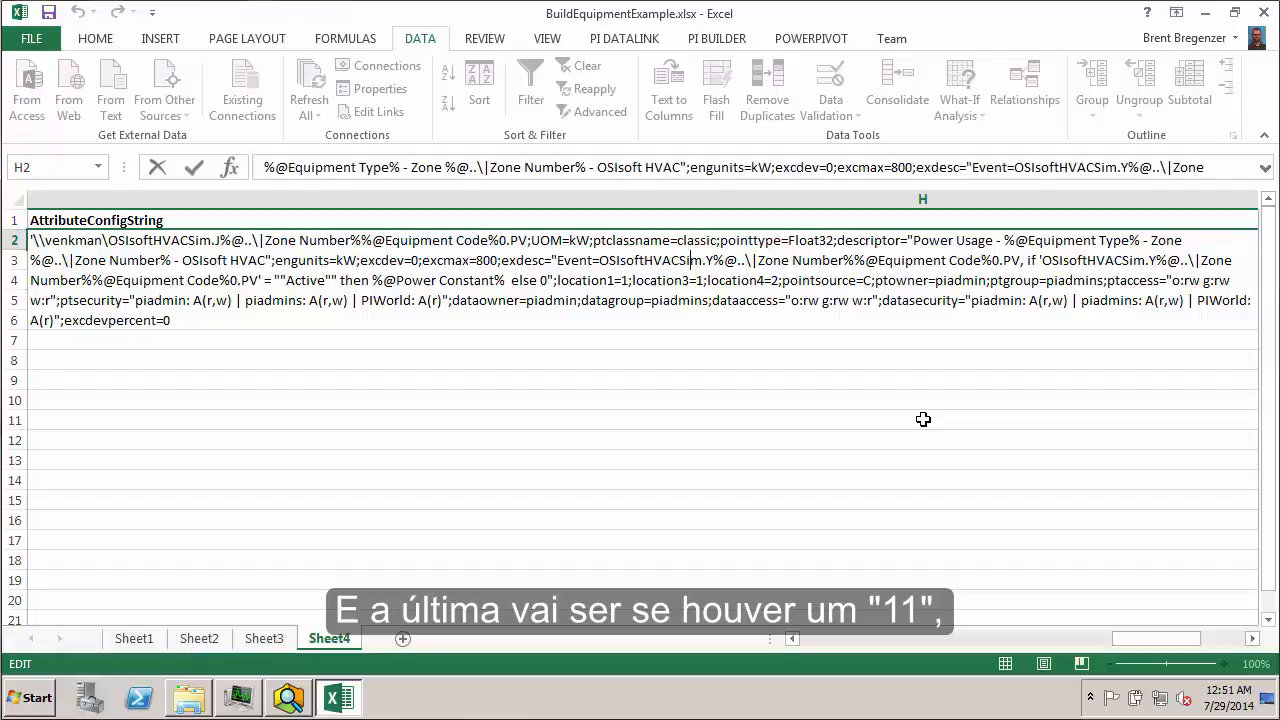
pyautogui.press('Left')
pyautogui.press('Left')
pyautogui.press('Left')
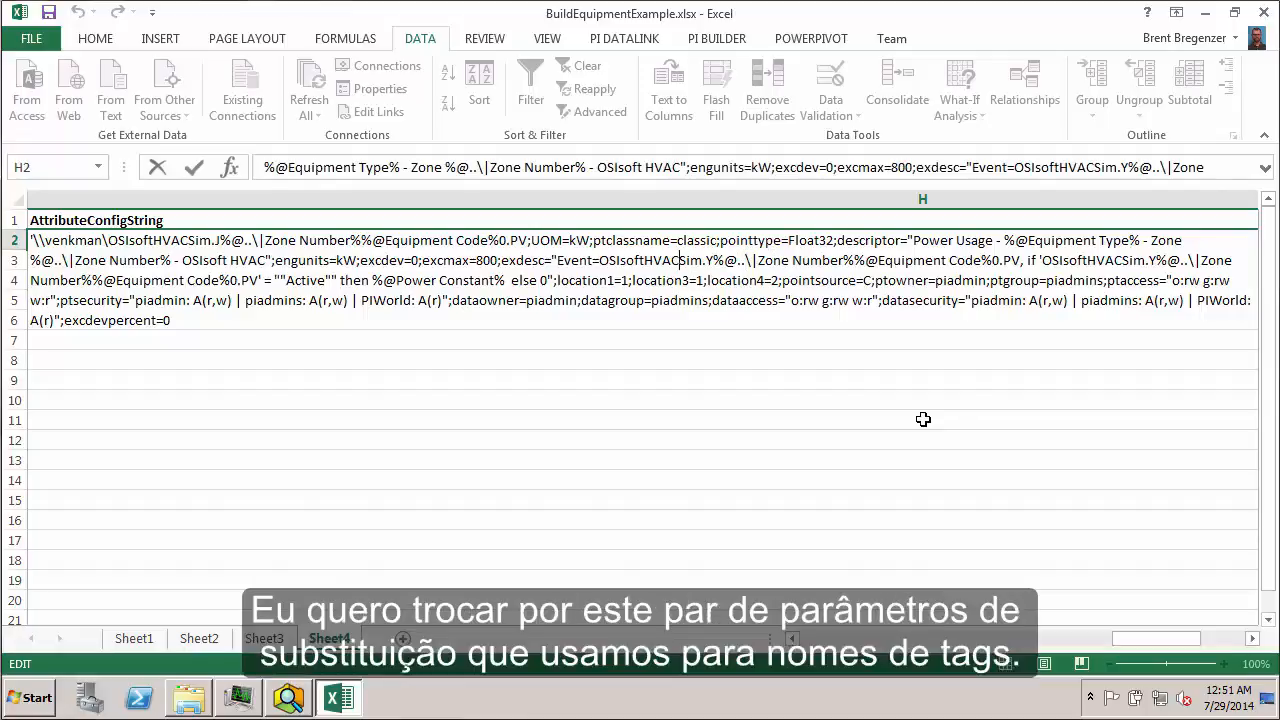
pyautogui.press('Left')
pyautogui.press('Left')
pyautogui.press('Right')
pyautogui.press('Right')
pyautogui.press('Right')
pyautogui.press('Right')
pyautogui.hotkey('shift', 'Right')
pyautogui.hotkey('shift', 'Right')
pyautogui.hotkey('shift', 'Right')
pyautogui.hotkey('shift', 'Right')
pyautogui.hotkey('shift', 'Right')
pyautogui.hotkey('shift', 'Right')
pyautogui.hotkey('shift', 'Right')
pyautogui.hotkey('shift', 'Right')
pyautogui.hotkey('shift', 'Right')
pyautogui.hotkey('shift', 'Right')
pyautogui.hotkey('shift', 'Right')
pyautogui.hotkey('shift', 'Right')
pyautogui.hotkey('shift', 'Right')
pyautogui.hotkey('shift', 'Right')
pyautogui.hotkey('shift', 'Right')
pyautogui.hotkey('shift', 'Right')
pyautogui.hotkey('shift', 'Right')
pyautogui.hotkey('shift', 'Right')
pyautogui.hotkey('shift', 'Right')
pyautogui.hotkey('shift', 'Right')
pyautogui.hotkey('shift', 'Right')
pyautogui.hotkey('shift', 'Right')
pyautogui.hotkey('shift', 'Right')
pyautogui.hotkey('shift', 'Right')
pyautogui.hotkey('shift', 'Right')
pyautogui.hotkey('shift', 'Right')
pyautogui.hotkey('shift', 'Right')
pyautogui.hotkey('shift', 'Right')
pyautogui.hotkey('shift', 'Right')
pyautogui.hotkey('shift', 'Right')
pyautogui.hotkey('shift', 'Right')
pyautogui.hotkey('ctrl', 'c')
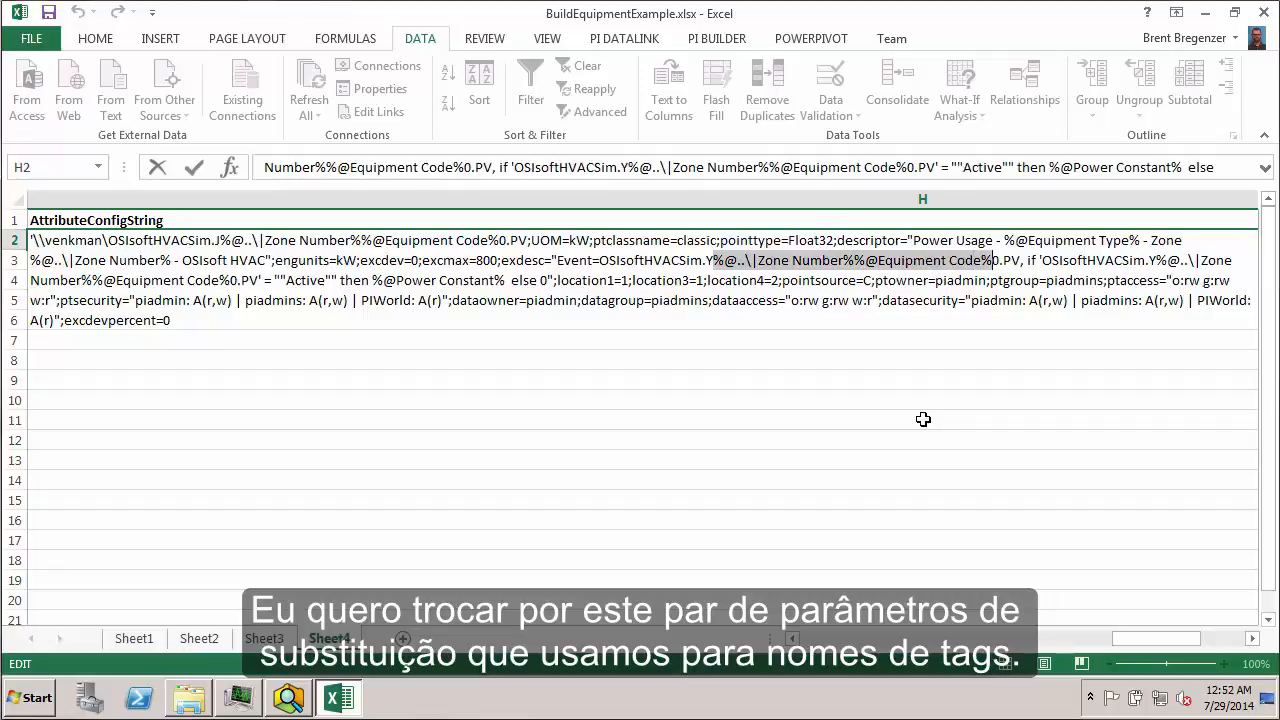
pyautogui.press('Return')
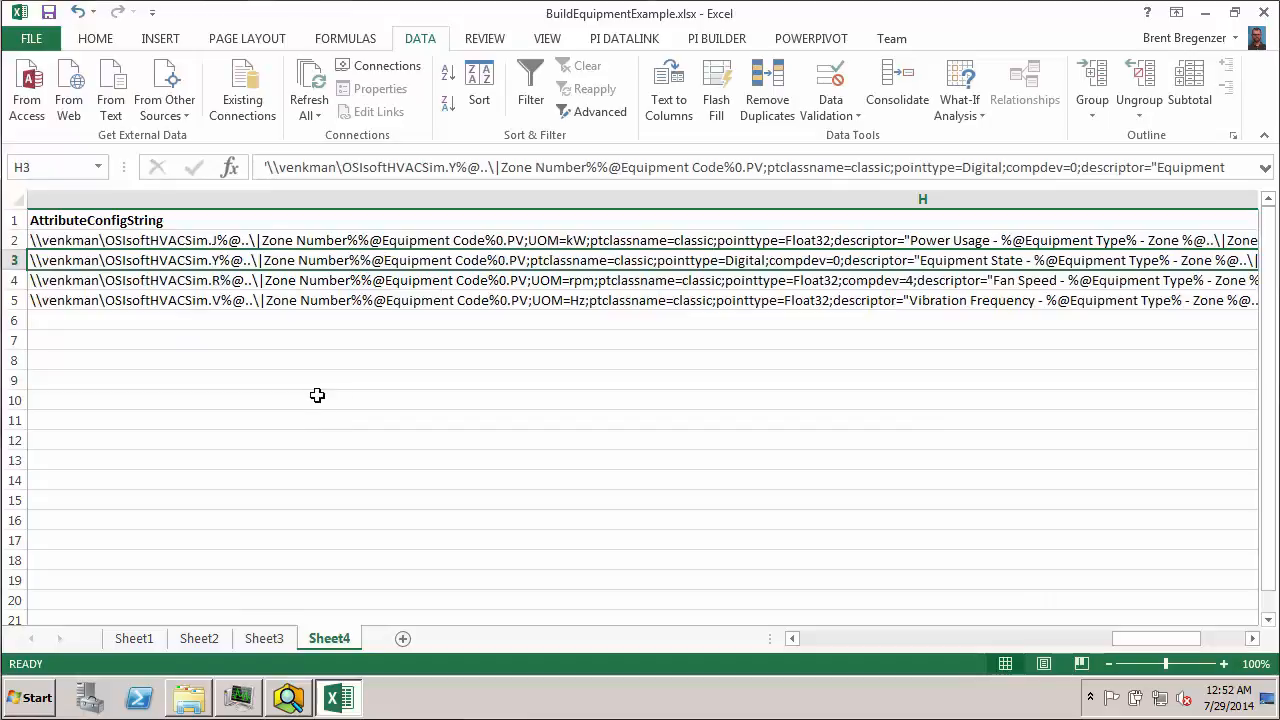
pyautogui.hotkey('shift', 'Down')
pyautogui.hotkey('shift', 'Down')
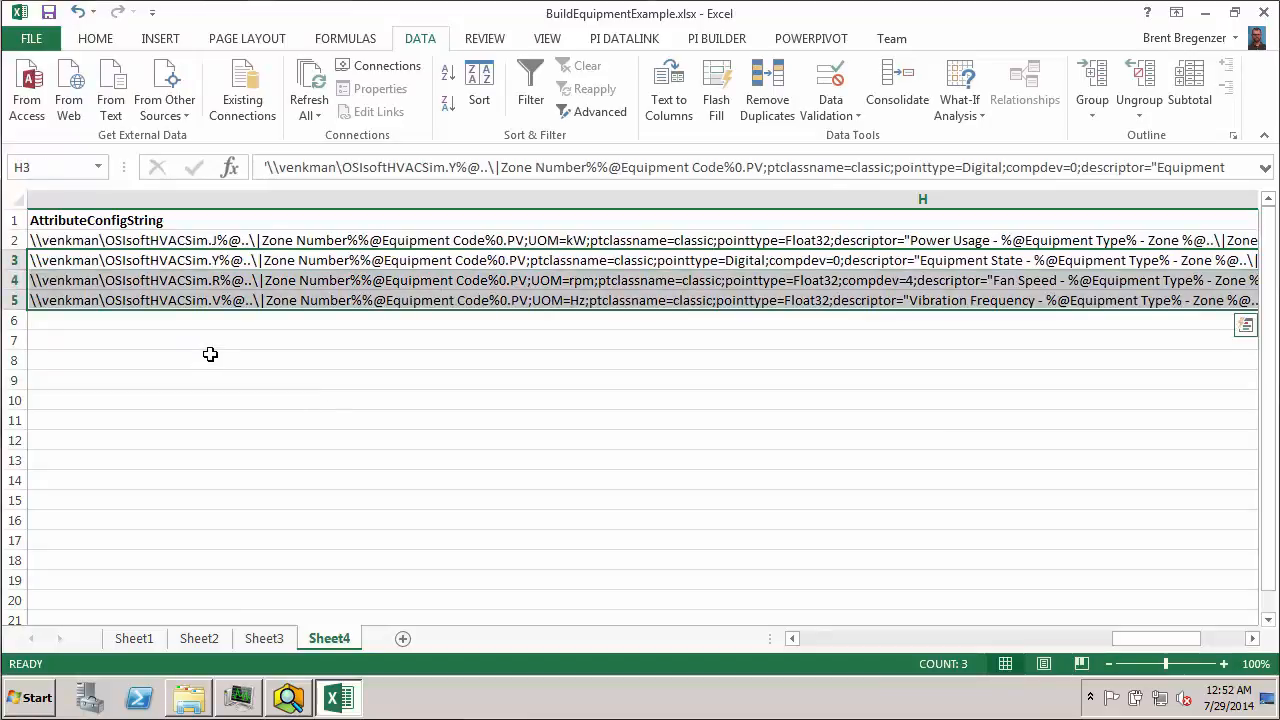
pyautogui.hotkey('ctrl', 'h')
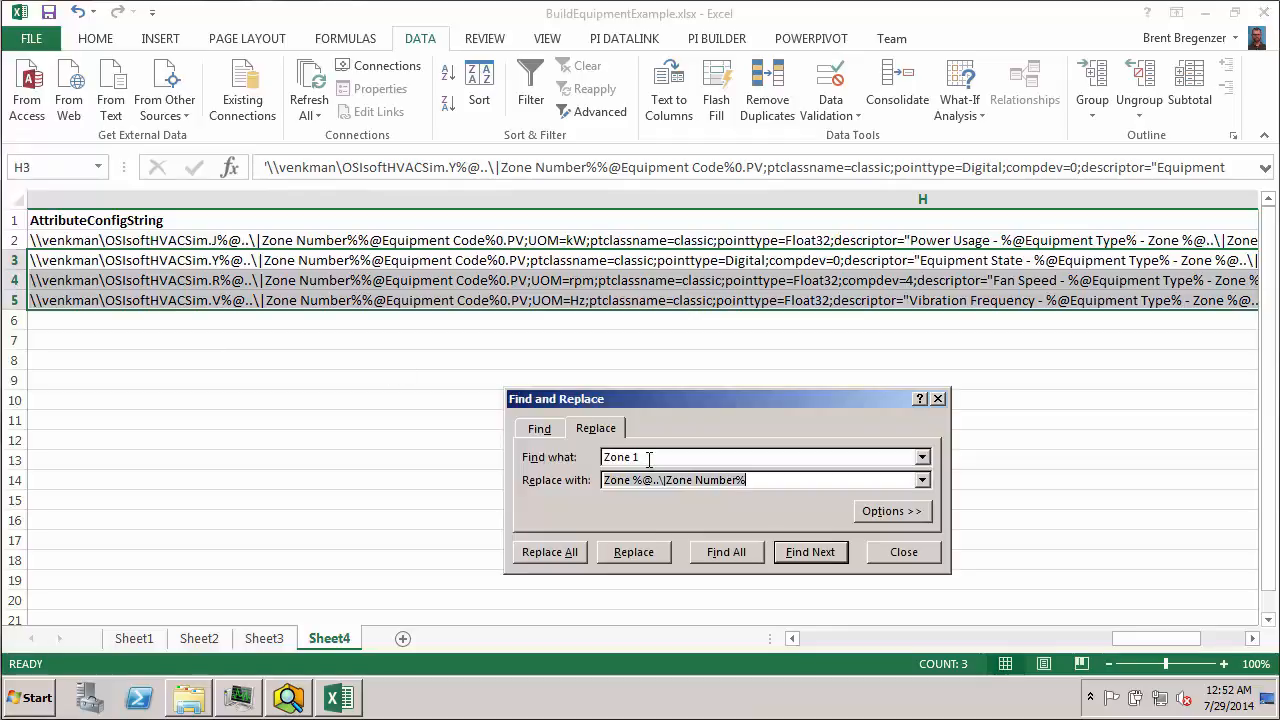
pyautogui.hotkey('ctrl', 'v')
pyautogui.hotkey('alt', 'n')
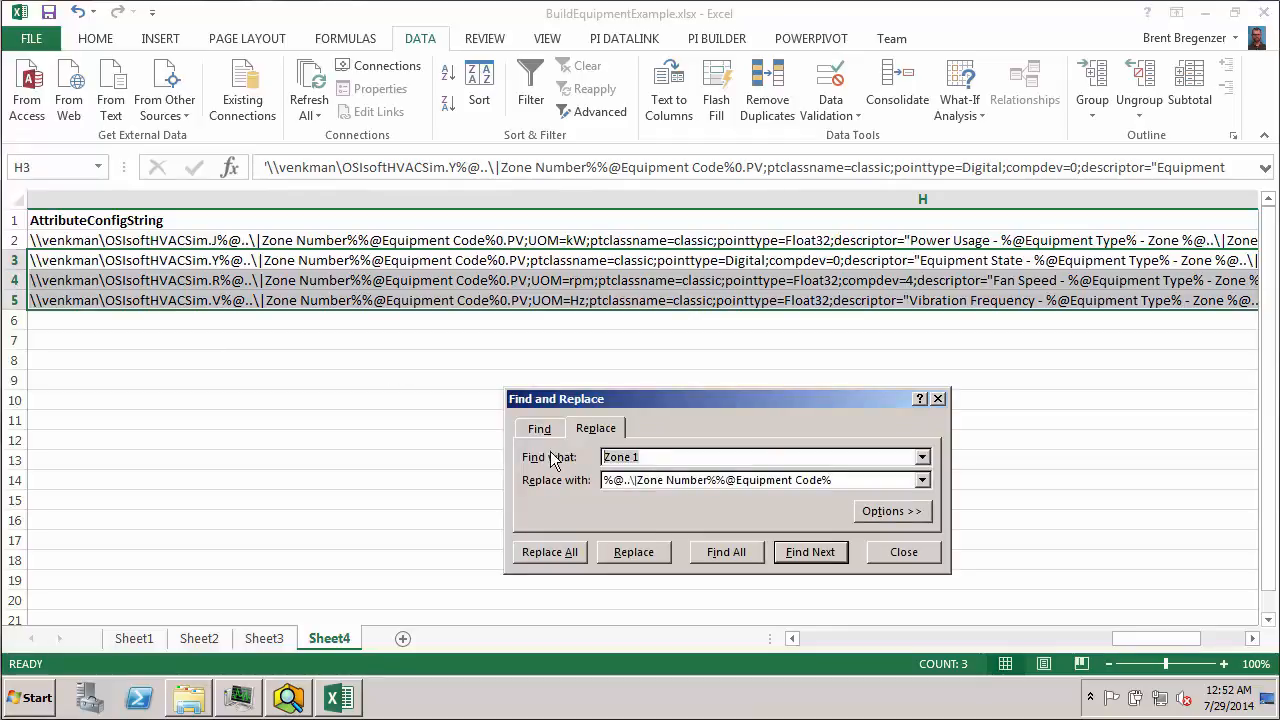
pyautogui.write('11')
pyautogui.click(795, 553)
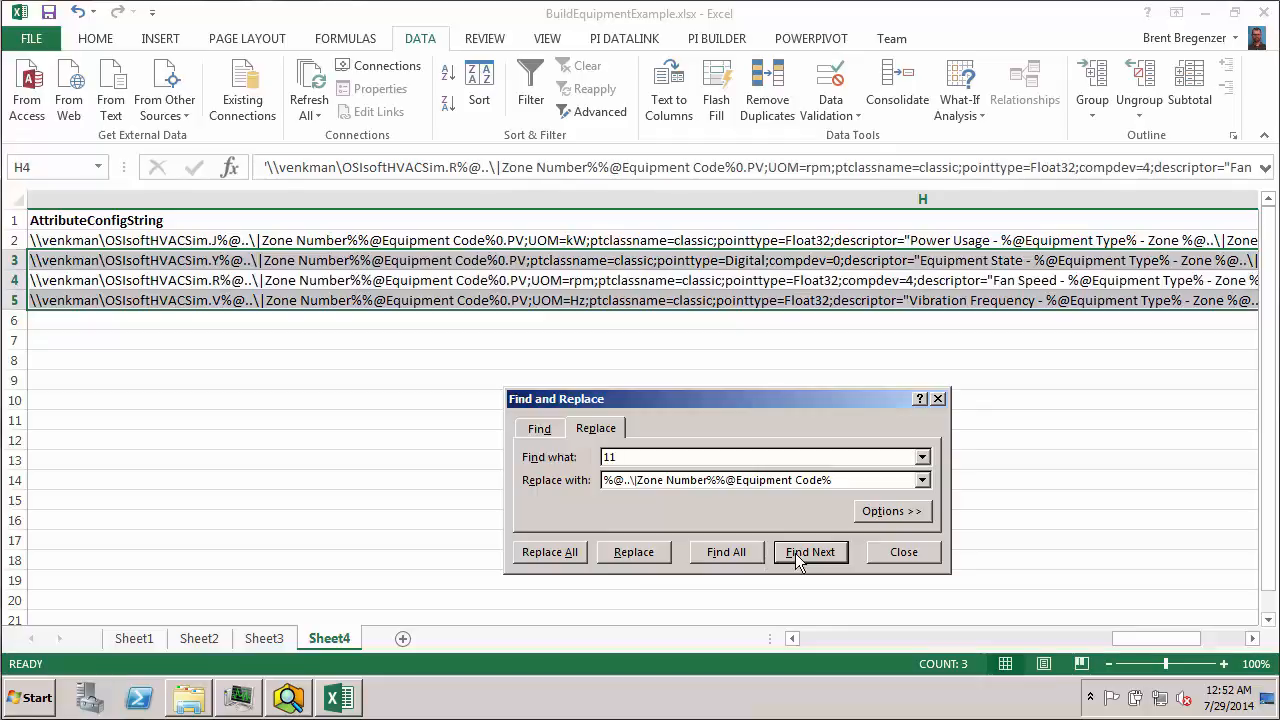
pyautogui.click(630, 556)
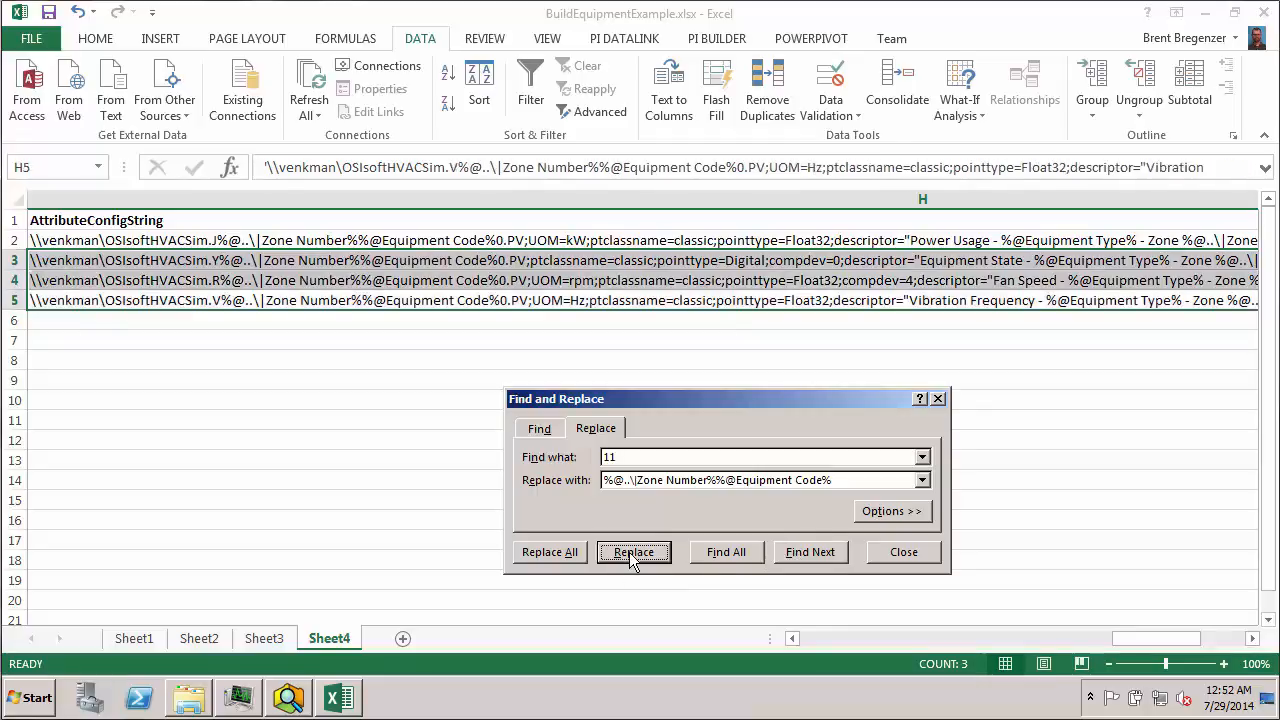
pyautogui.click(630, 556)
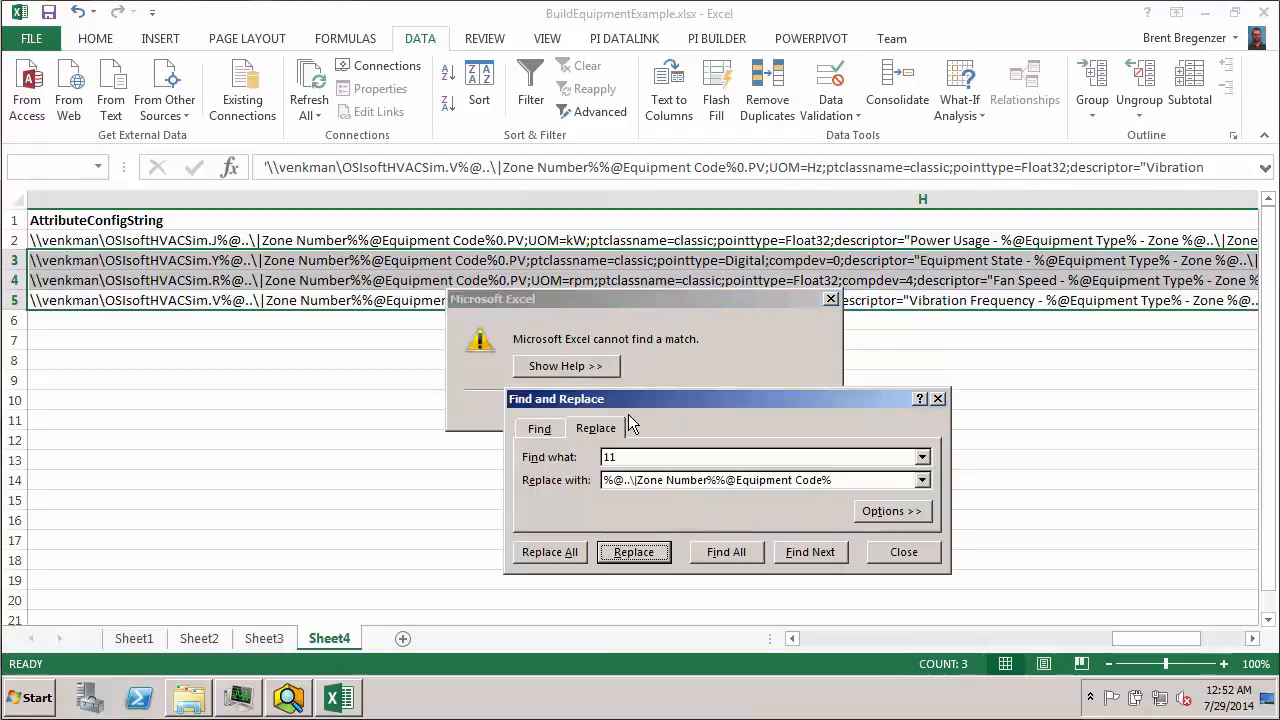
pyautogui.click(632, 414)
pyautogui.click(897, 555)
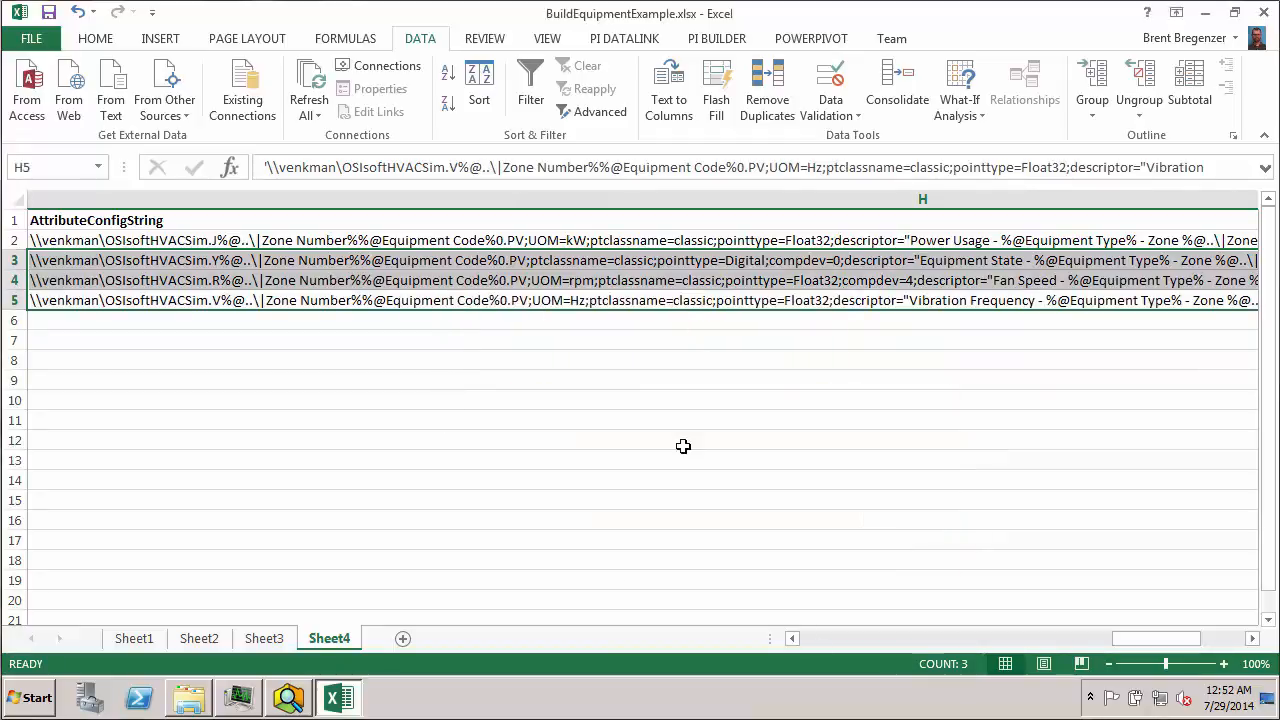
# Examine the exdesc expression in Fan Speed's configuration string for the substituted zone number and equipment code parameters
pyautogui.doubleClick(913, 280)
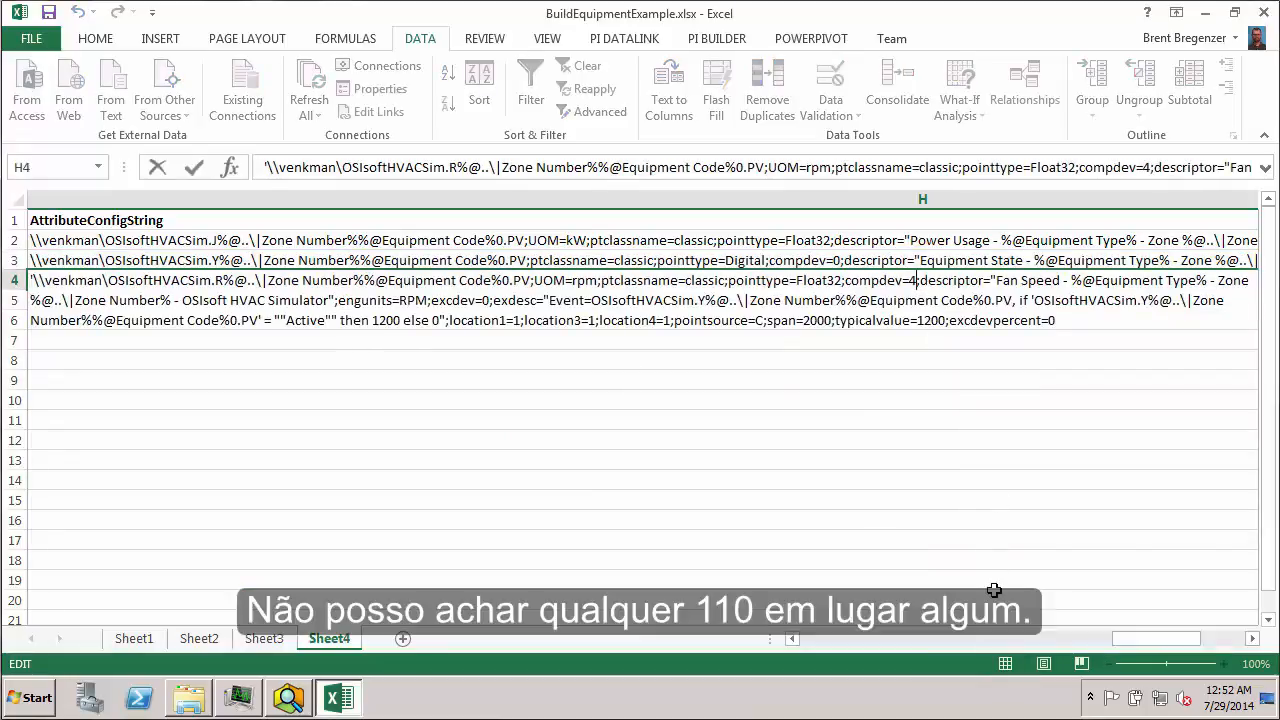
pyautogui.press('Down')
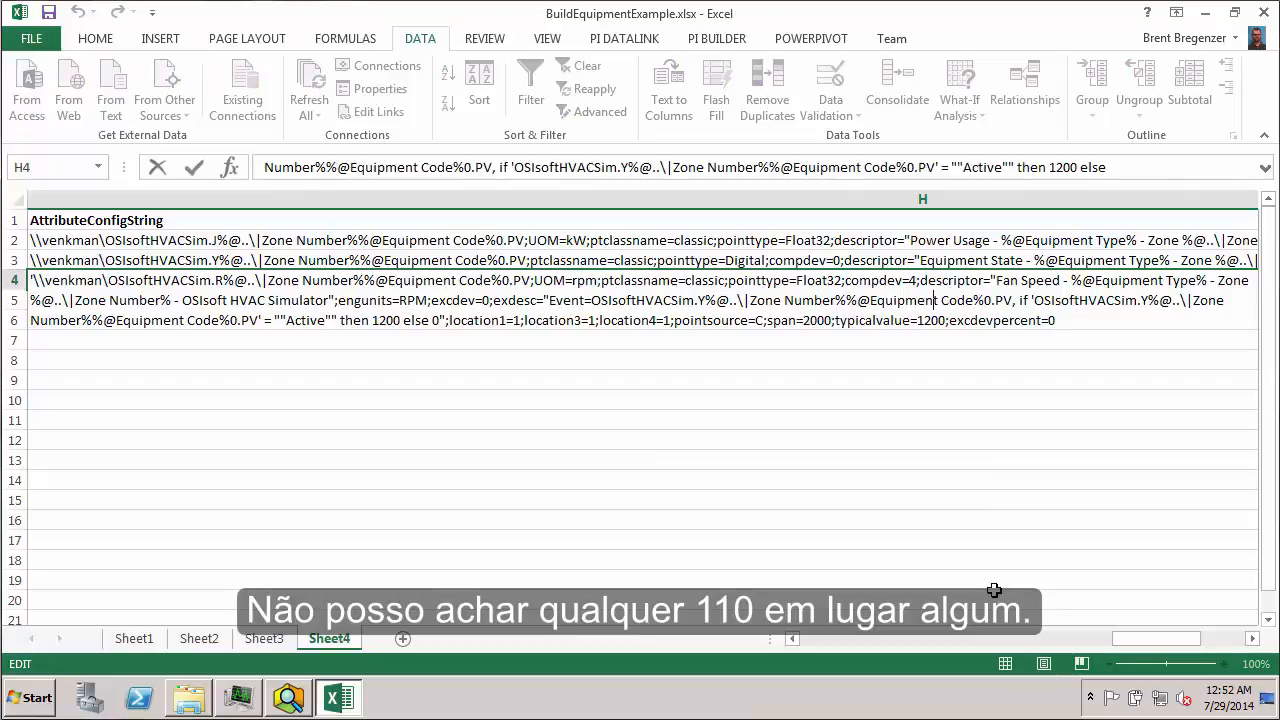
pyautogui.press('Right')
pyautogui.press('Right')
pyautogui.press('Right')
pyautogui.hotkey('ctrl', 'shift', 'Left')
pyautogui.hotkey('ctrl', 'shift', 'Left')
pyautogui.hotkey('ctrl', 'shift', 'Left')
pyautogui.hotkey('ctrl', 'shift', 'Left')
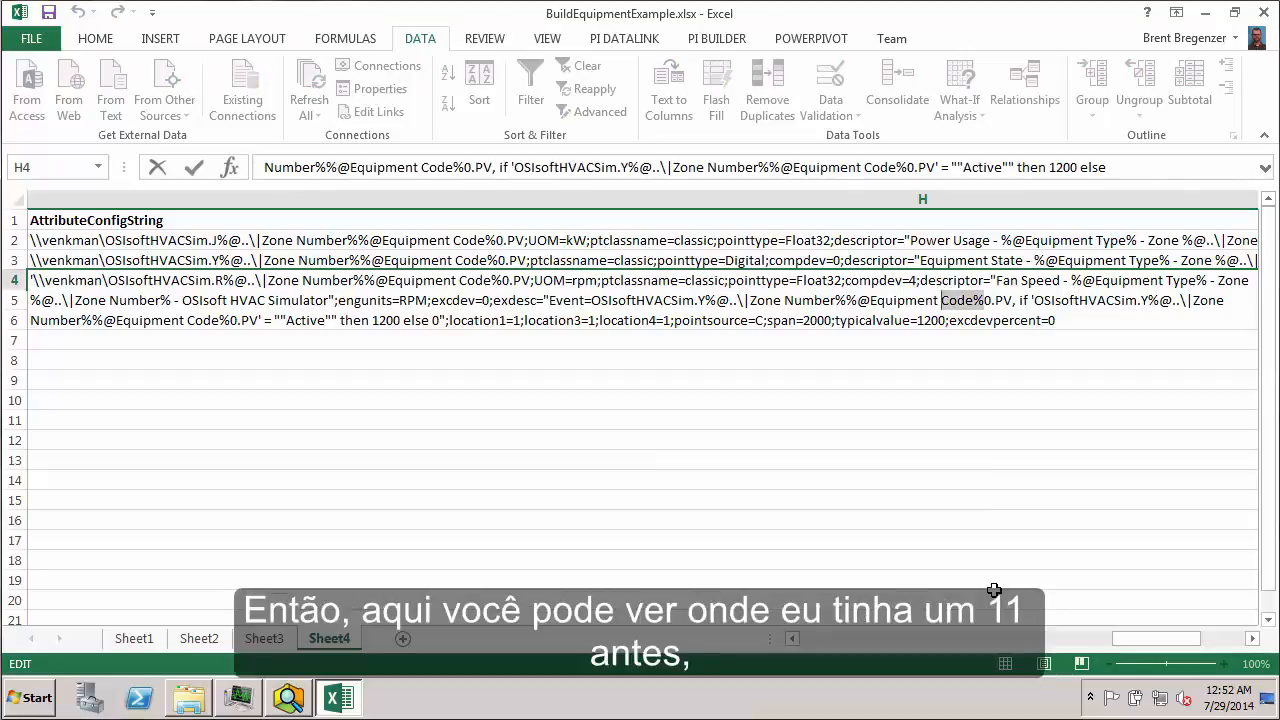
pyautogui.hotkey('ctrl', 'shift', 'Right')
pyautogui.hotkey('ctrl', 'shift', 'Right')
pyautogui.hotkey('ctrl', 'shift', 'Right')
pyautogui.hotkey('ctrl', 'shift', 'Right')
pyautogui.hotkey('ctrl', 'shift', 'Right')
pyautogui.hotkey('ctrl', 'shift', 'Right')
pyautogui.hotkey('ctrl', 'shift', 'Right')
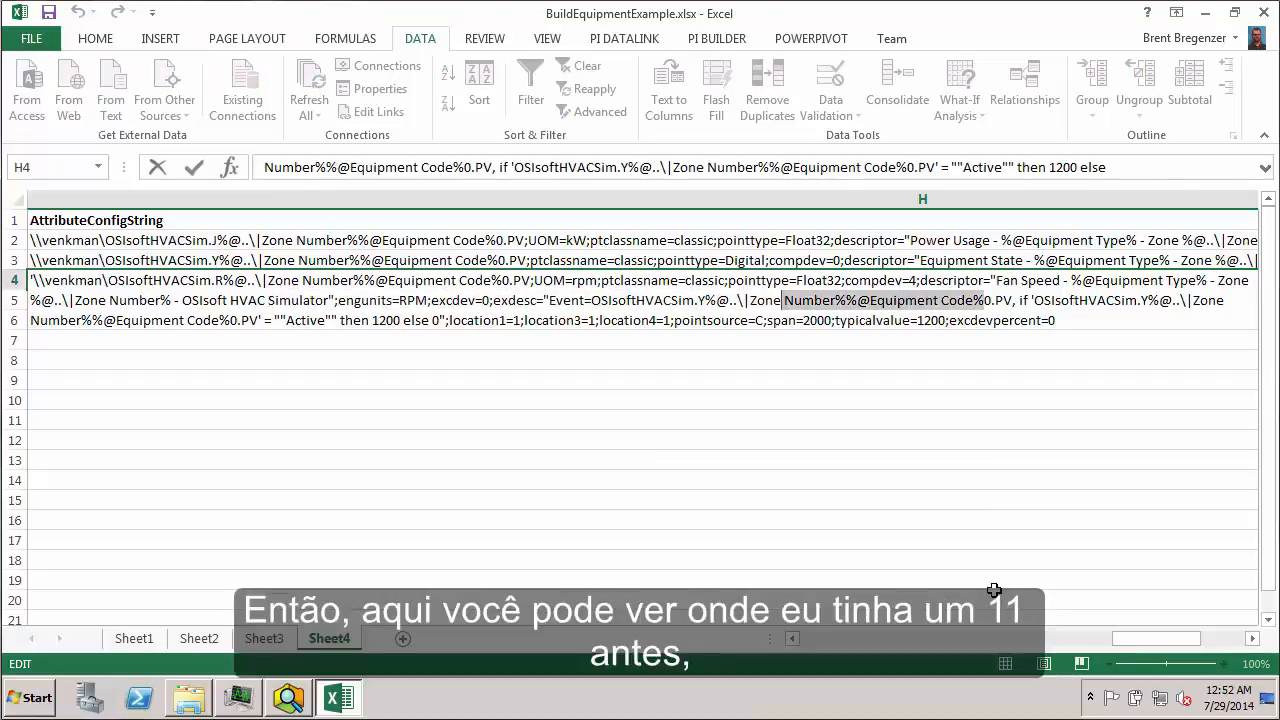
pyautogui.hotkey('ctrl', 'shift', 'Left')
pyautogui.hotkey('shift', 'Left')
pyautogui.hotkey('shift', 'Left')
pyautogui.hotkey('shift', 'Left')
pyautogui.hotkey('shift', 'Left')
pyautogui.hotkey('shift', 'Left')
pyautogui.hotkey('shift', 'Left')
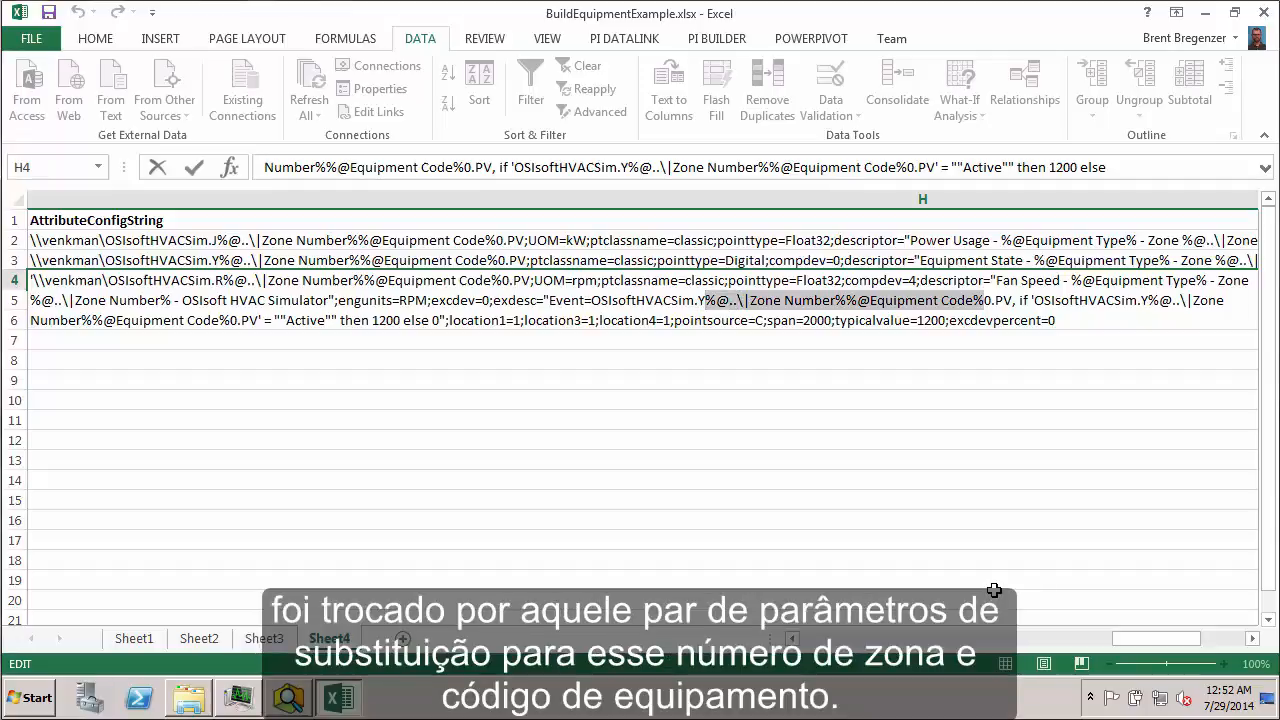
pyautogui.hotkey('ctrl', 'Right')
pyautogui.hotkey('ctrl', 'Right')
pyautogui.hotkey('ctrl', 'Right')
pyautogui.hotkey('ctrl', 'Right')
pyautogui.hotkey('ctrl', 'Right')
pyautogui.hotkey('ctrl', 'Right')
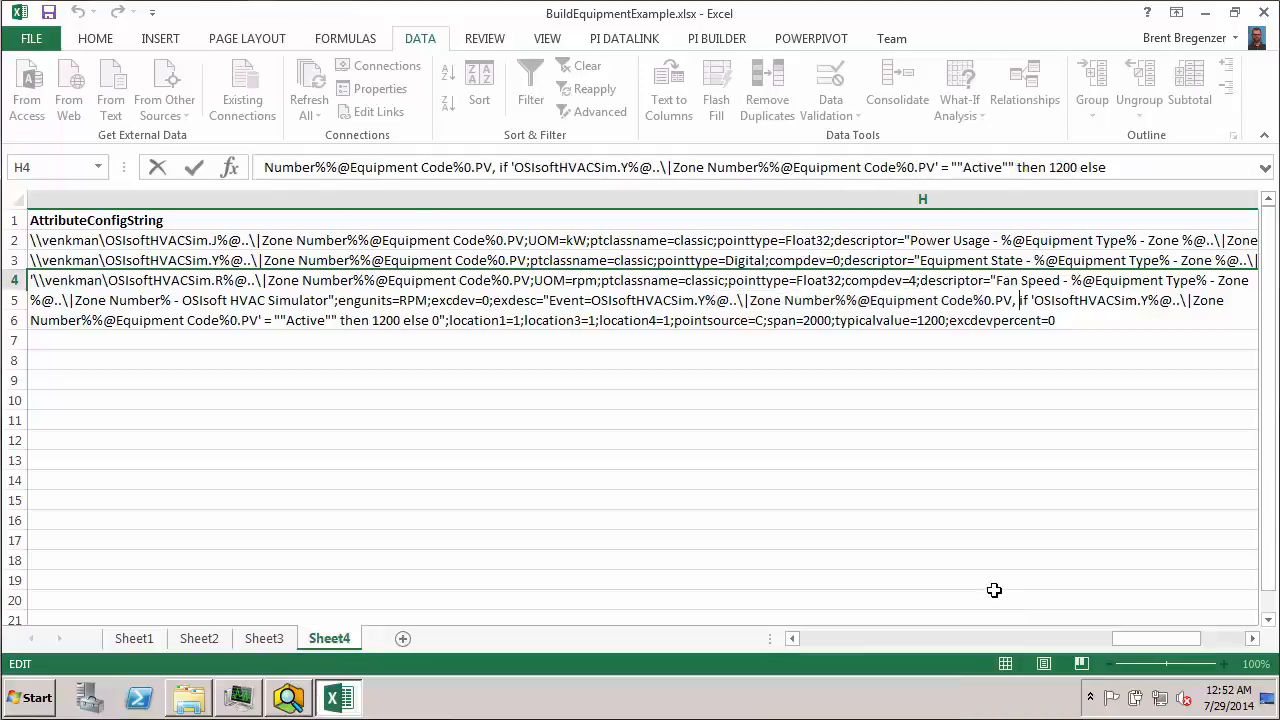
pyautogui.press('Right')
pyautogui.press('Right')
pyautogui.press('Right')
pyautogui.press('Right')
pyautogui.press('Right')
pyautogui.press('Right')
pyautogui.press('Right')
pyautogui.press('Right')
pyautogui.press('Right')
pyautogui.press('Right')
pyautogui.press('Right')
pyautogui.press('Right')
pyautogui.press('Right')
pyautogui.press('Right')
pyautogui.press('Right')
pyautogui.press('Right')
pyautogui.press('Right')
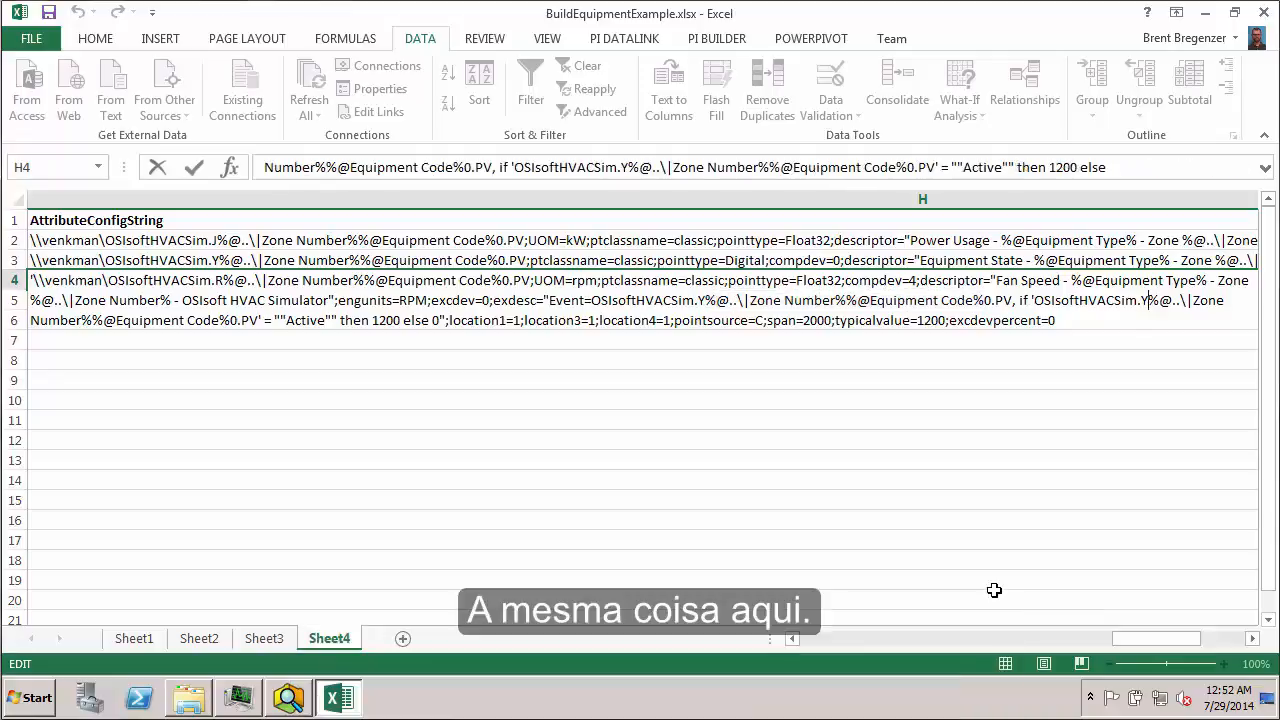
pyautogui.hotkey('ctrl', 'shift', 'Right')
pyautogui.hotkey('ctrl', 'shift', 'Right')
pyautogui.hotkey('ctrl', 'shift', 'Right')
pyautogui.hotkey('ctrl', 'shift', 'Right')
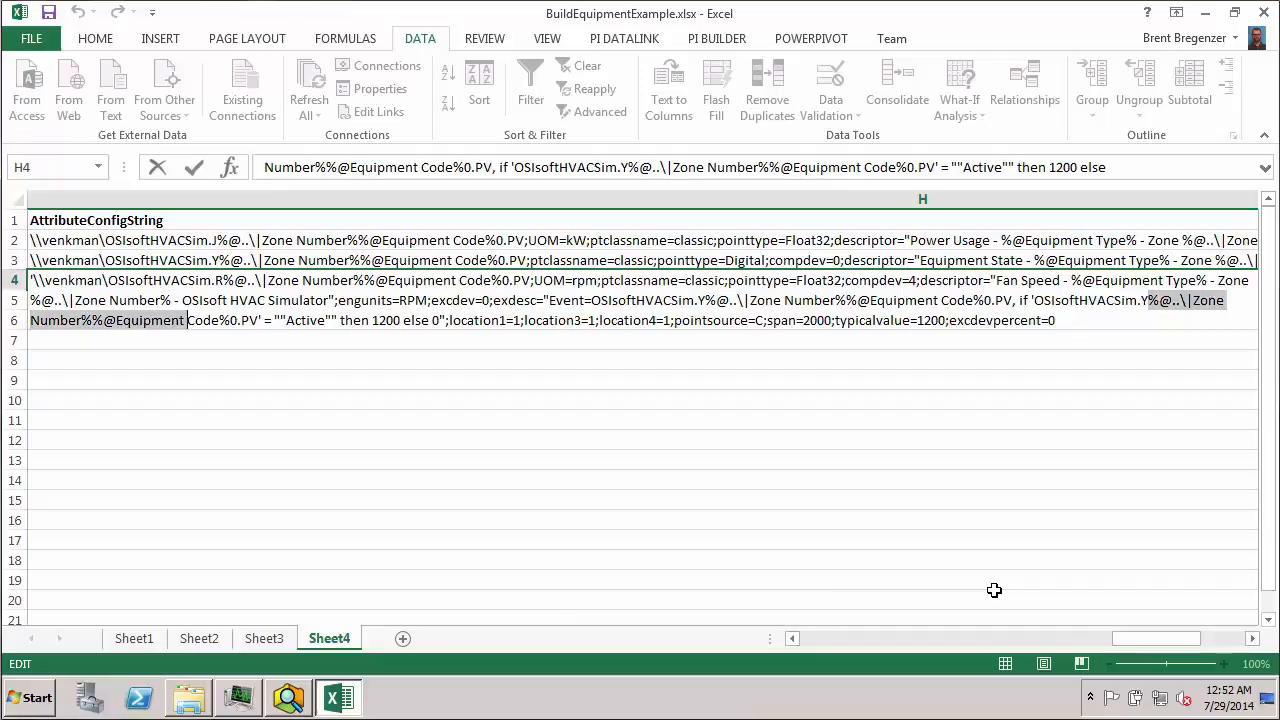
pyautogui.hotkey('shift', 'Right')
pyautogui.hotkey('shift', 'Right')
pyautogui.hotkey('shift', 'Right')
pyautogui.hotkey('shift', 'Right')
pyautogui.hotkey('shift', 'Right')
pyautogui.press('Return')
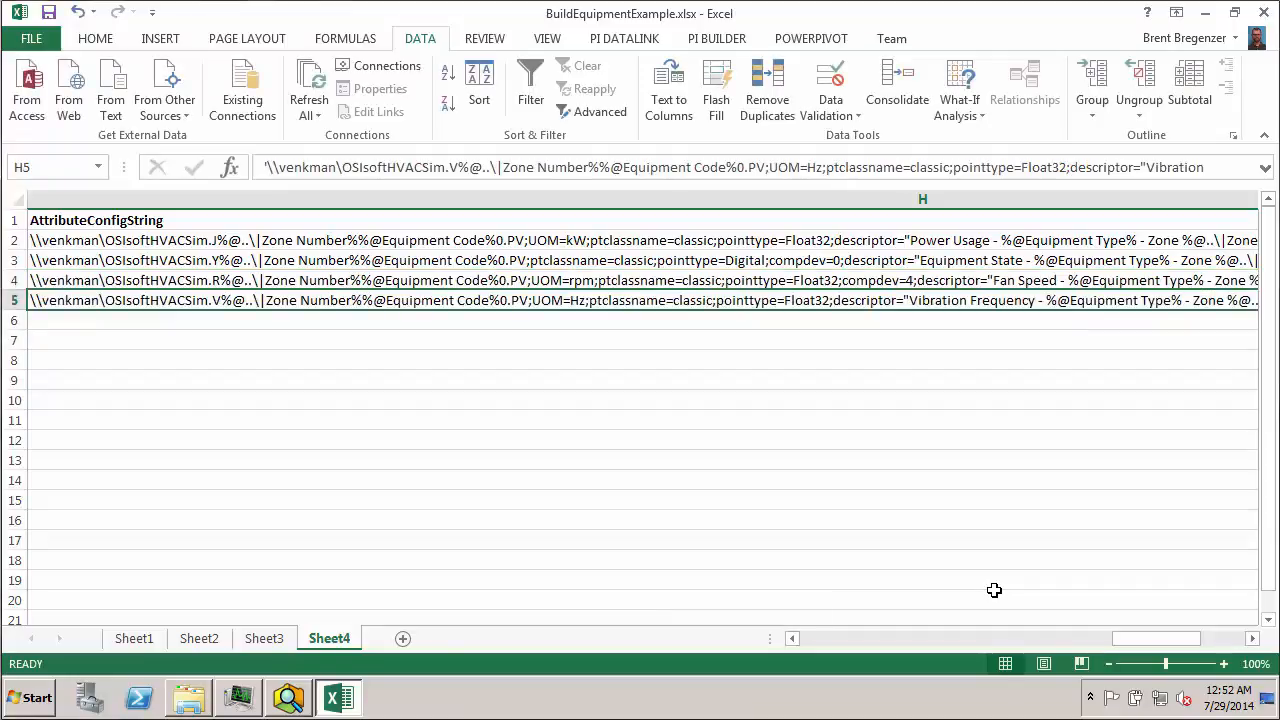
pyautogui.press('Return')
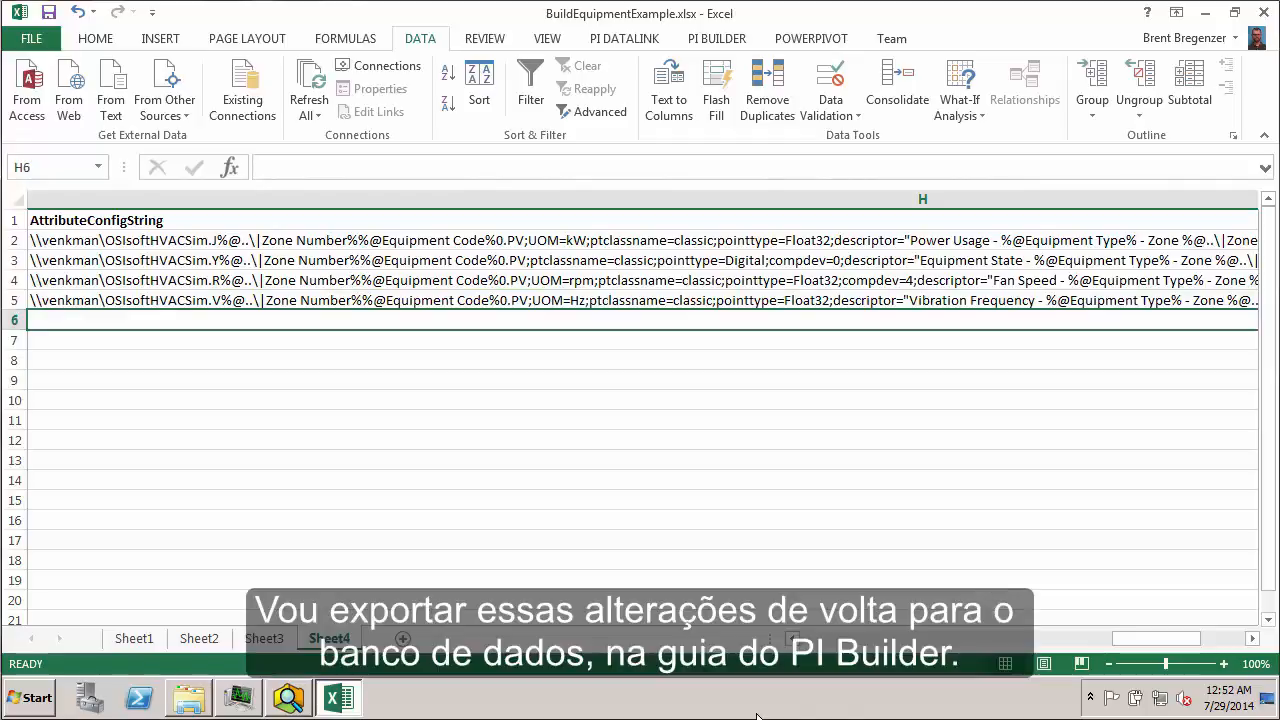
# Publish the four edited attribute templates to the HVAC database with PI Builder in Edit Only mode
pyautogui.moveTo(1125, 638); pyautogui.dragTo(1201, 634)
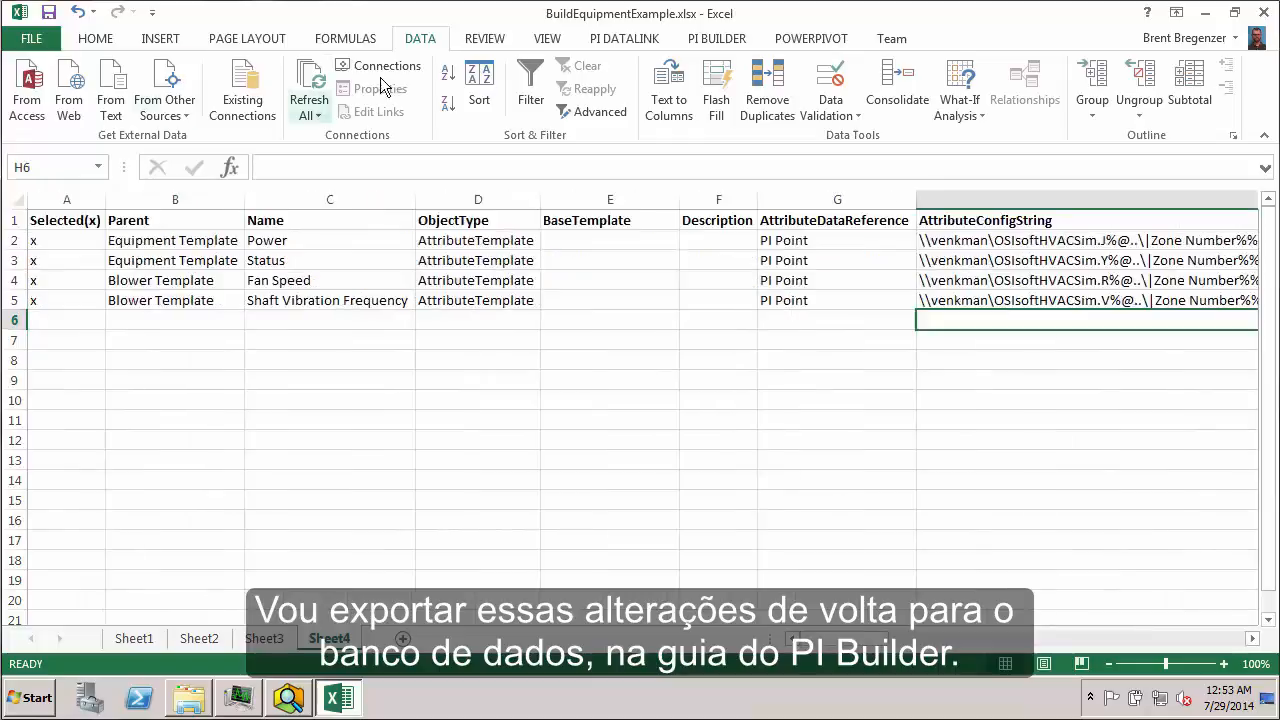
pyautogui.click(712, 38)
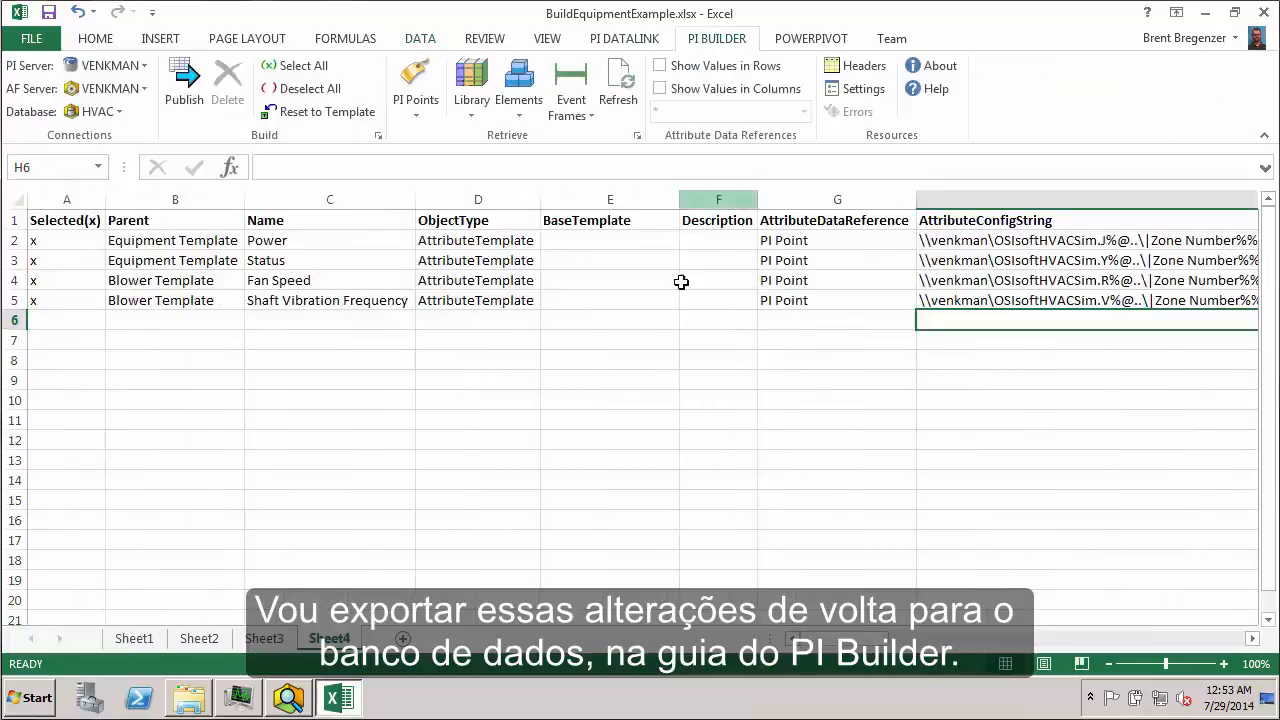
pyautogui.click(184, 85)
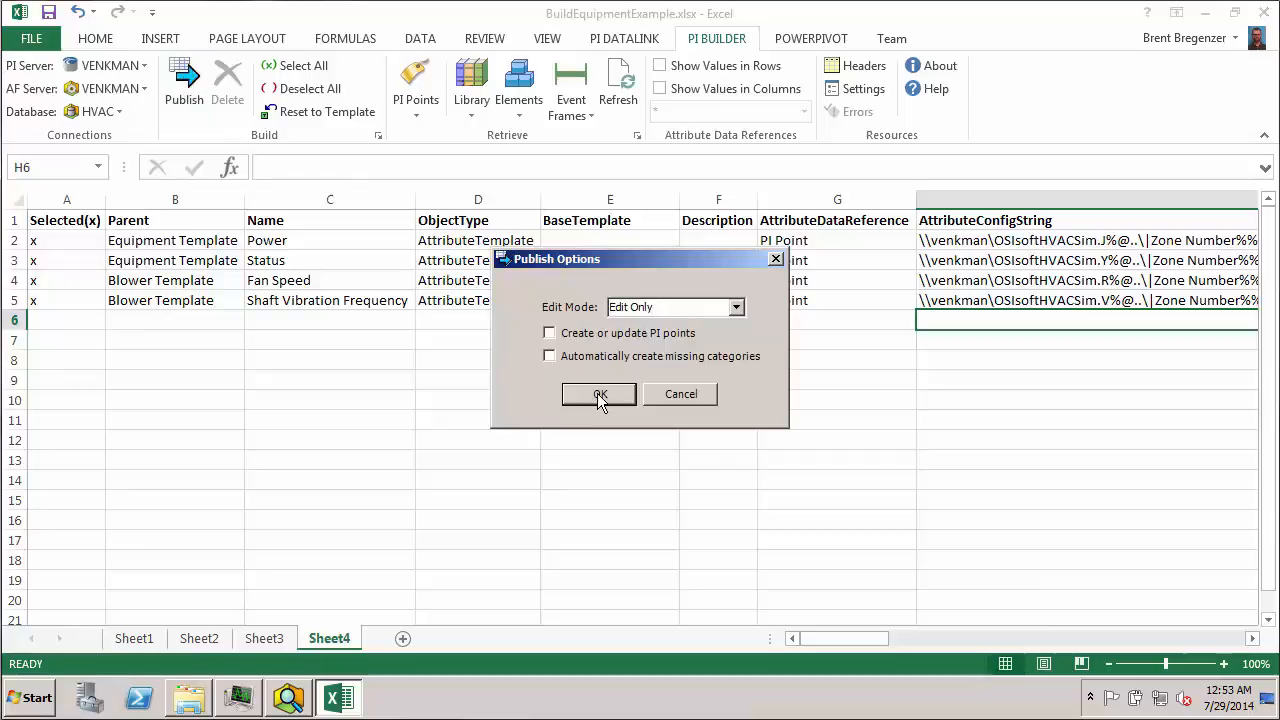
pyautogui.click(599, 396)
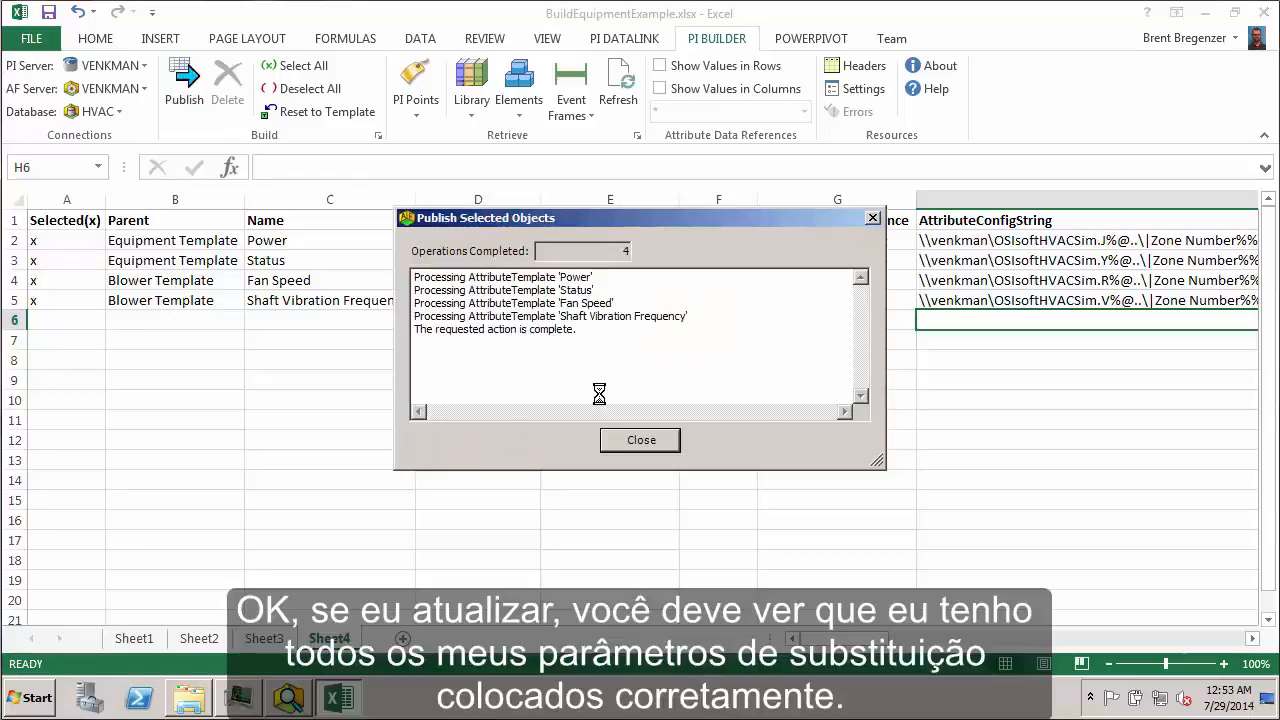
pyautogui.click(640, 440)
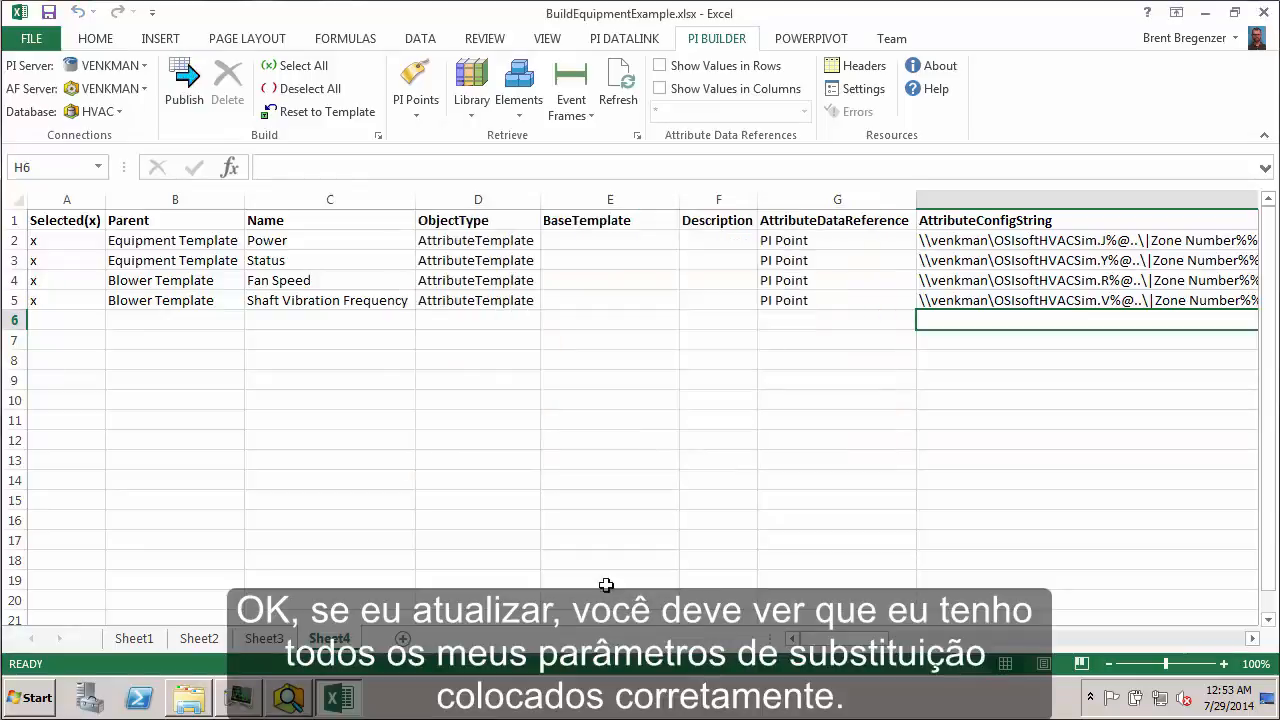
# Switch to PI System Explorer, refresh it, and check the configuration strings of Shaft Vibration Frequency, Fan Speed and Status for substitution parameters
pyautogui.click(1205, 15)
pyautogui.click(447, 56)
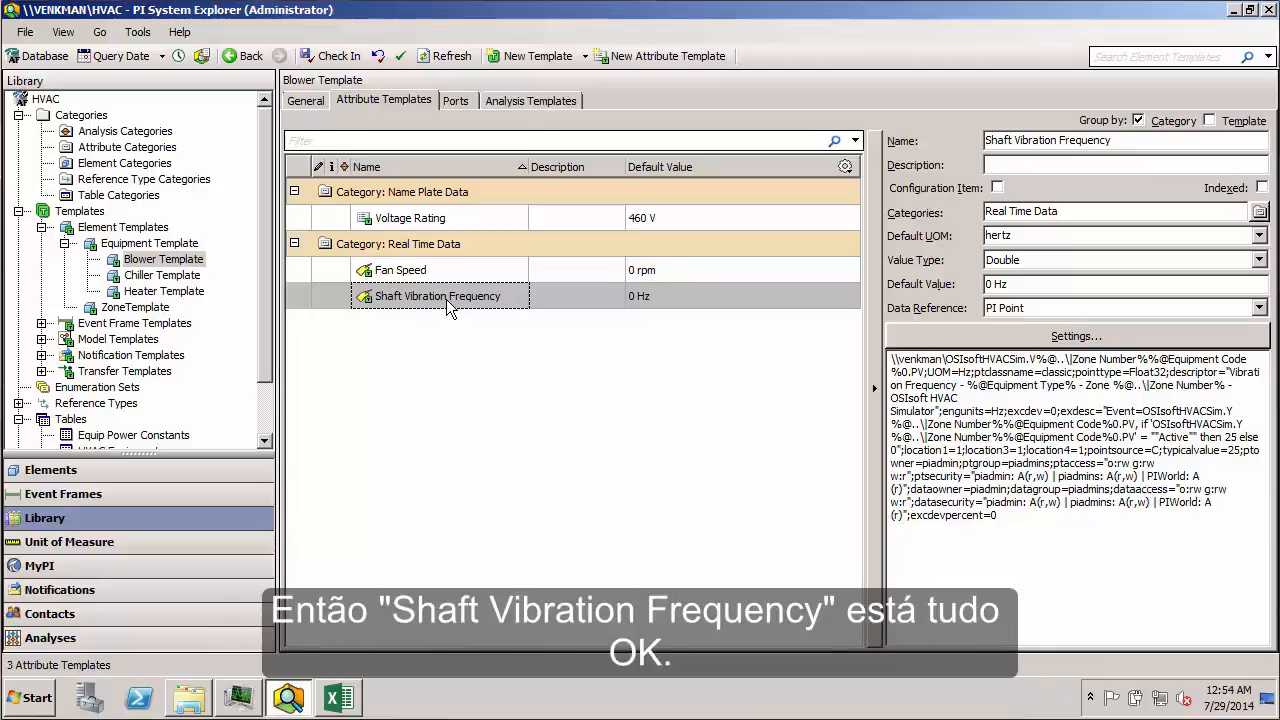
pyautogui.click(428, 278)
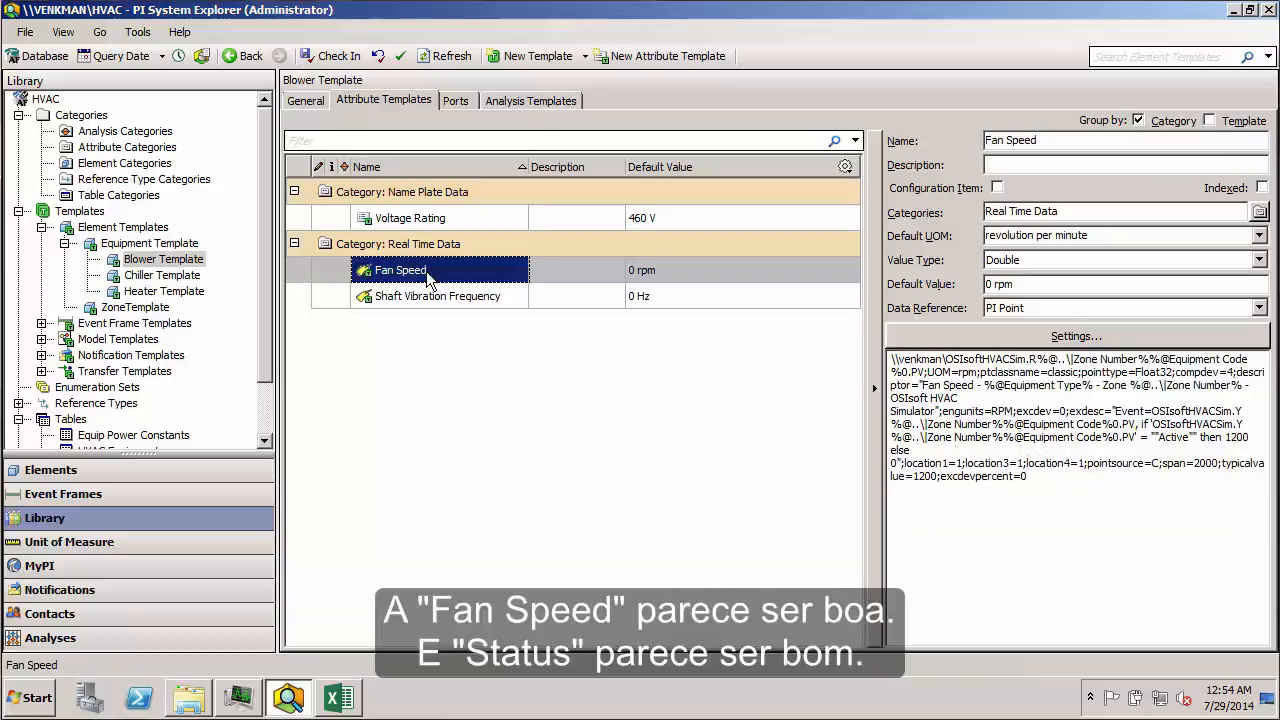
pyautogui.click(161, 246)
pyautogui.click(405, 434)
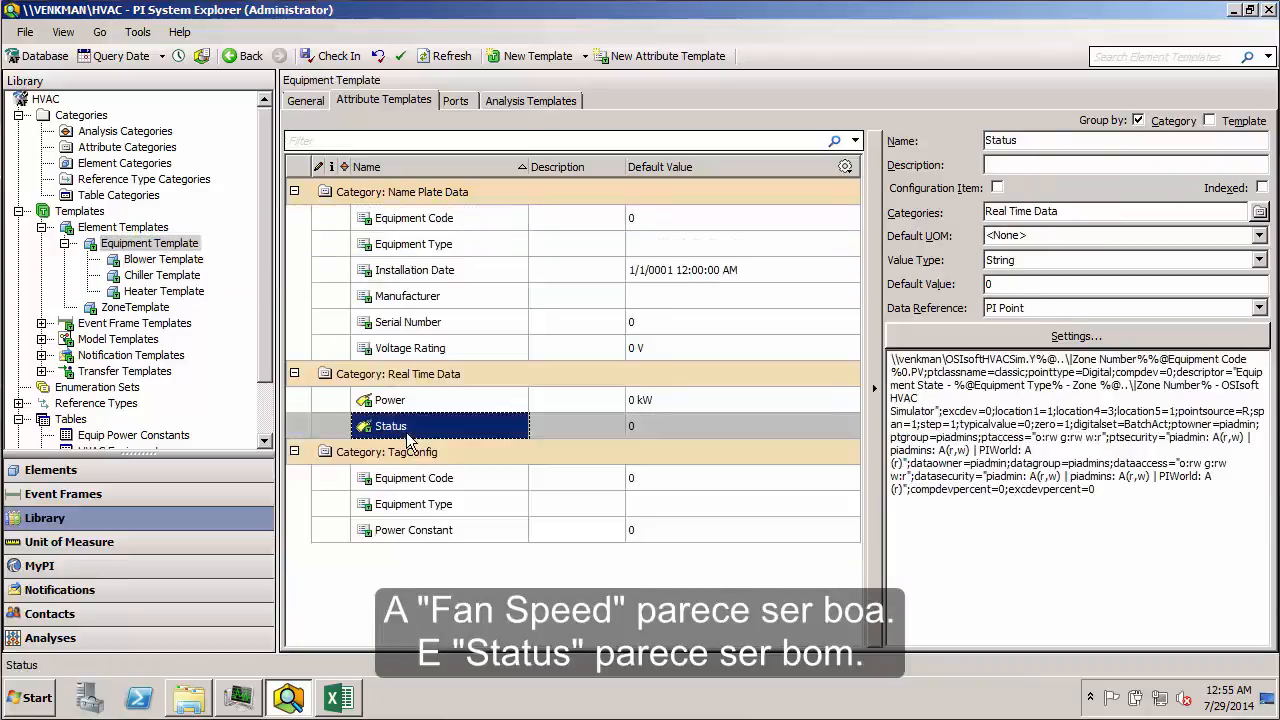